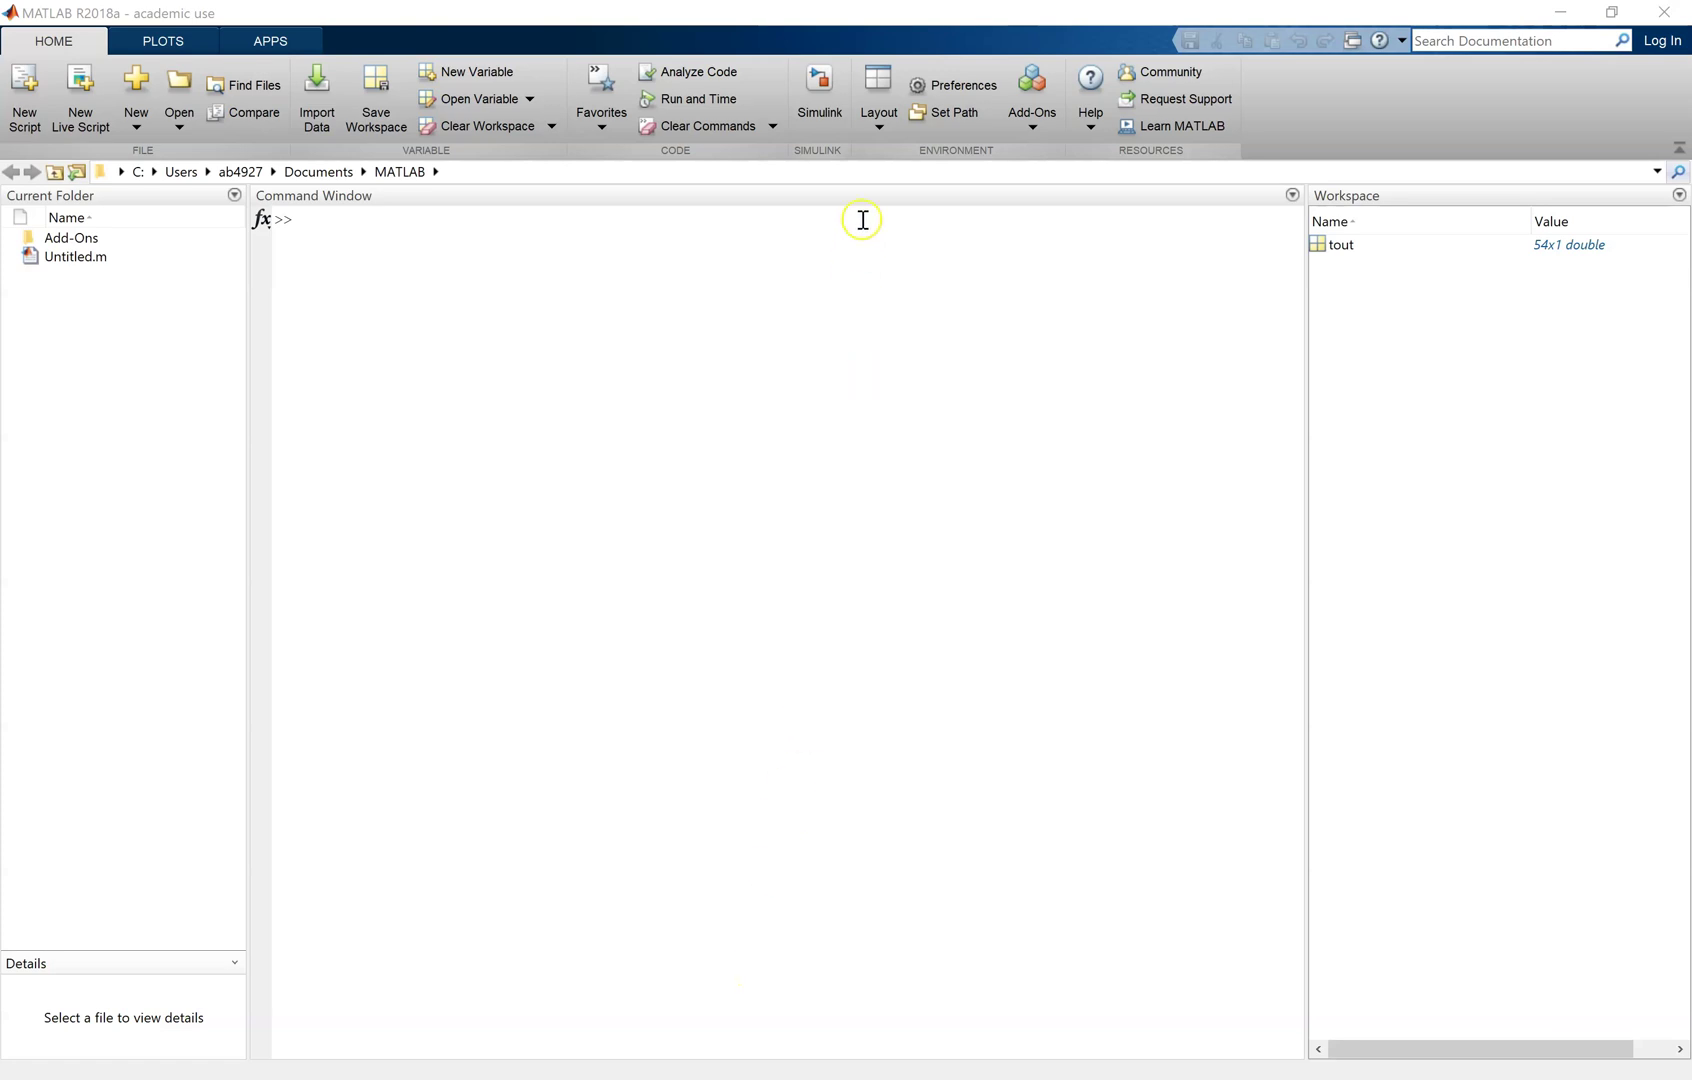
Create a new untitled Simulink model from the Blank Model template.
left_click(815, 105)
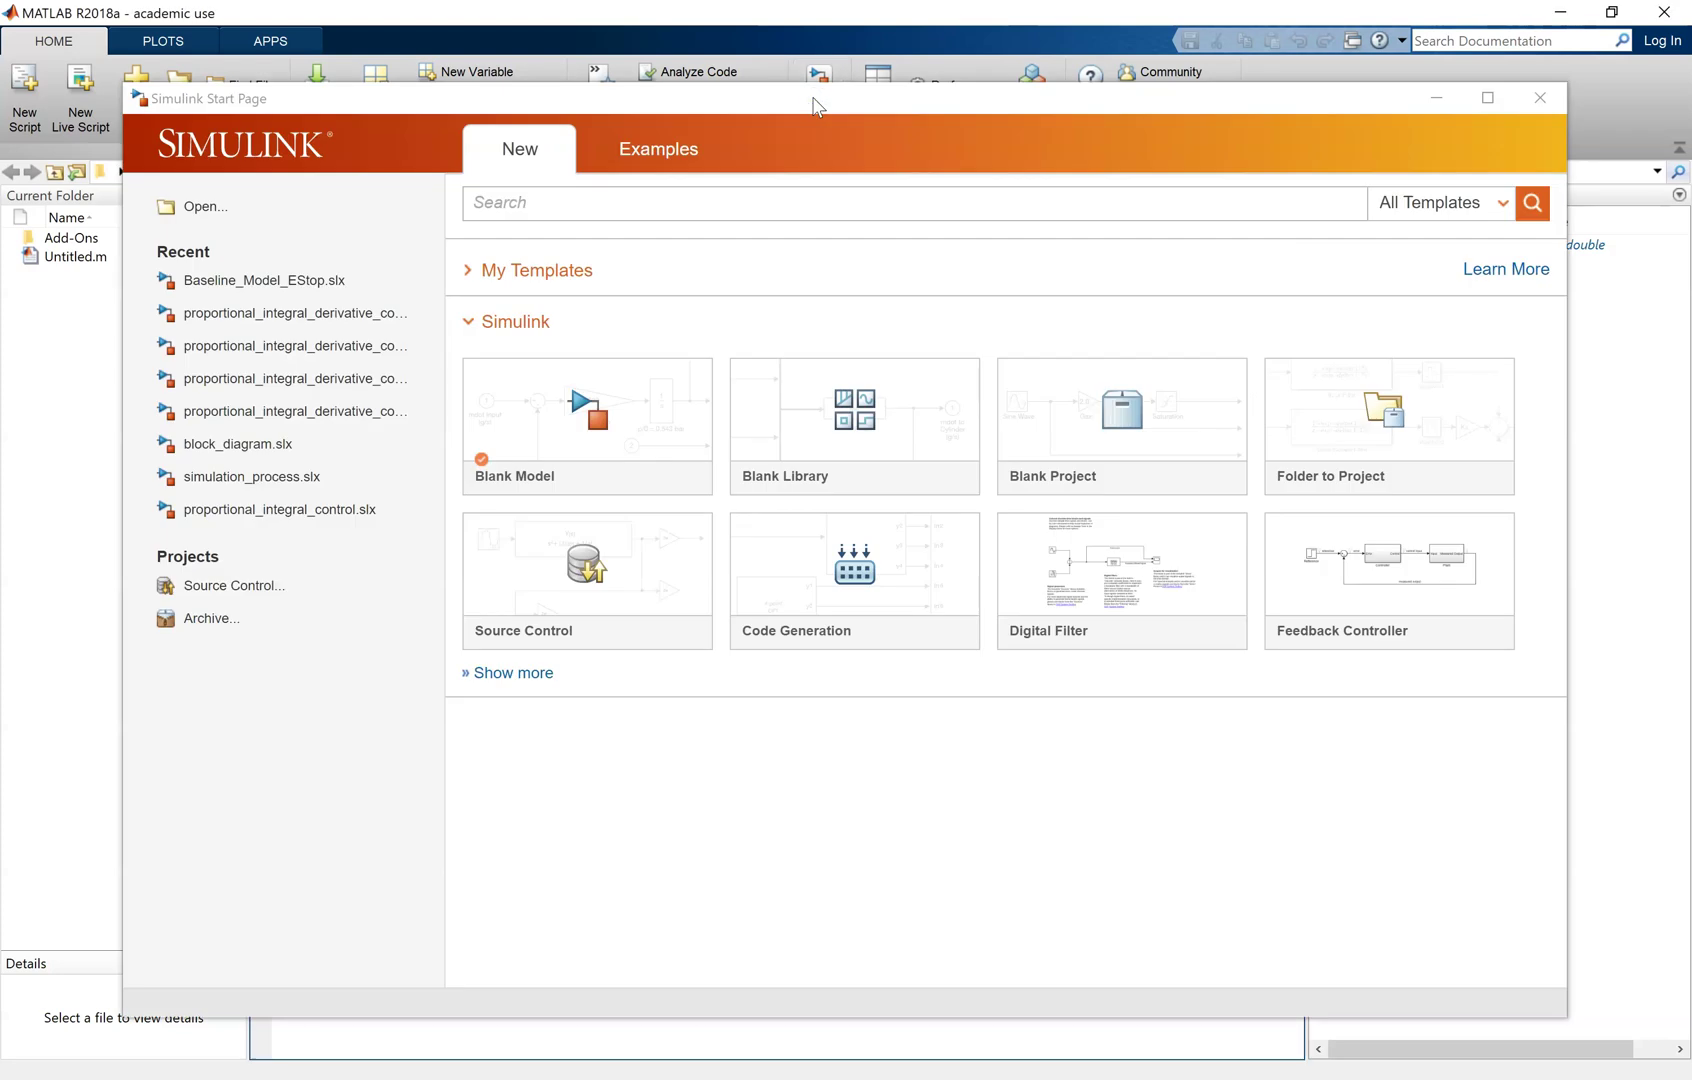
left_click(620, 418)
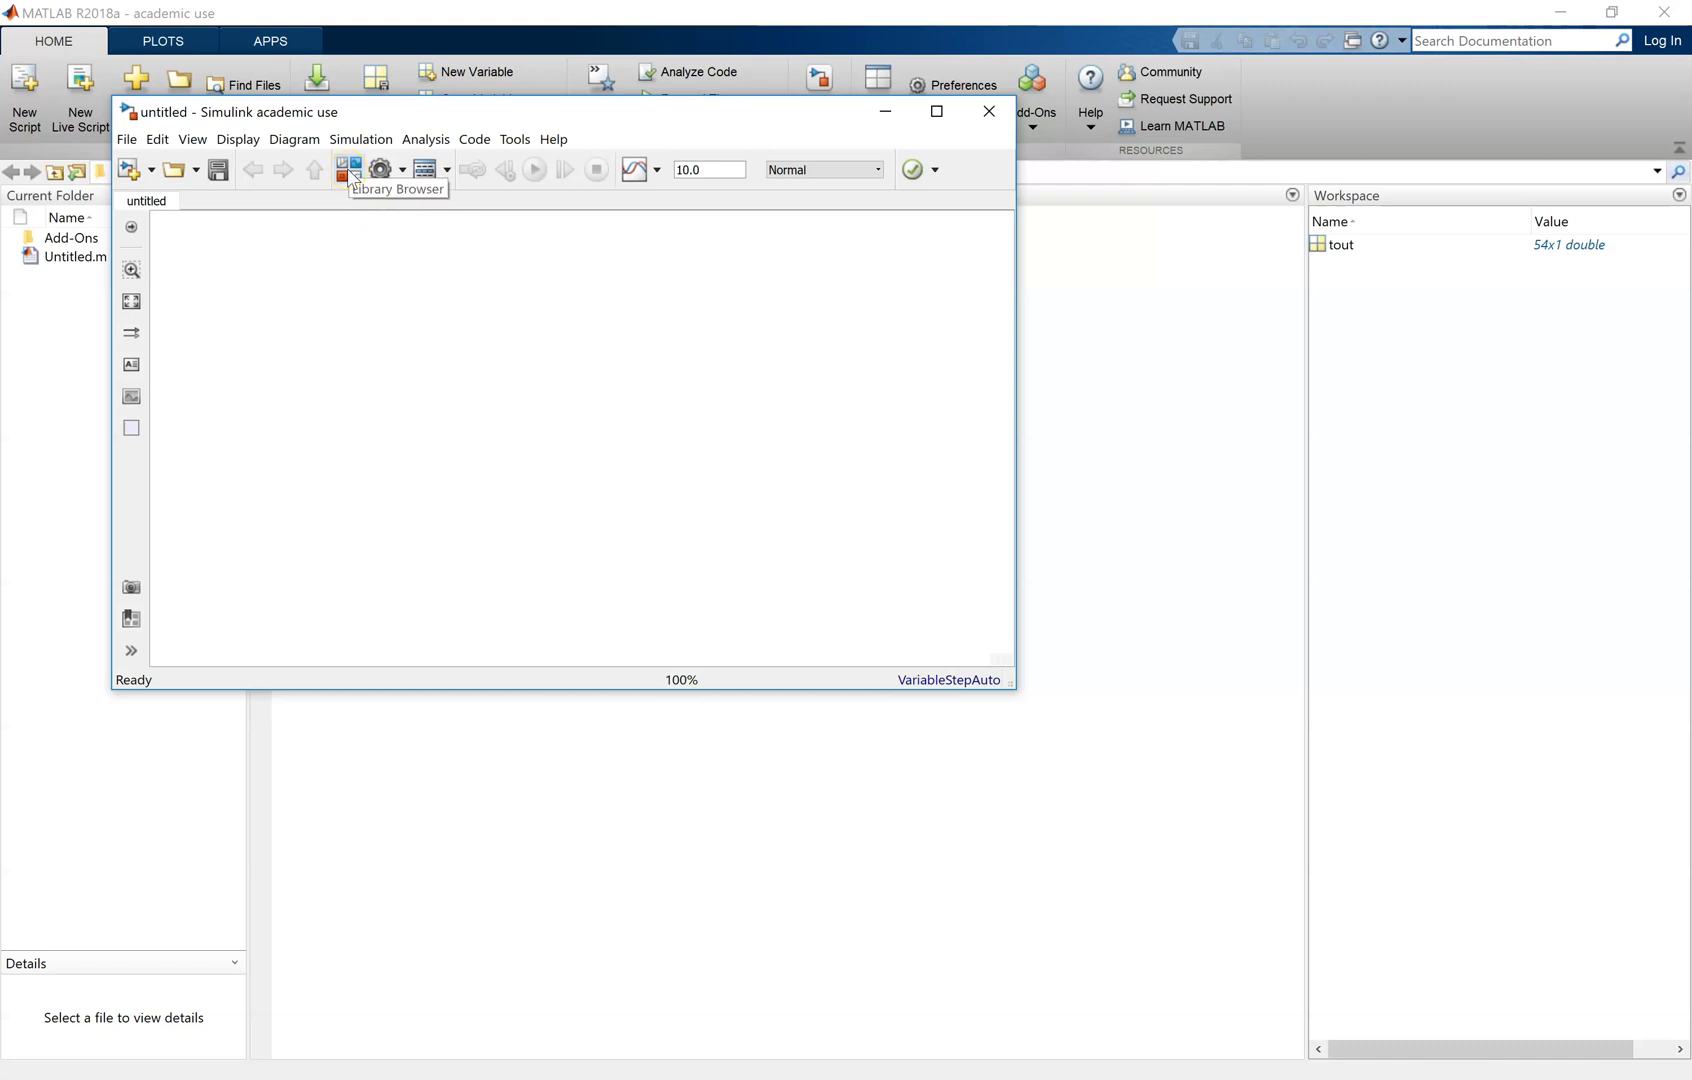
Open the Library Browser and add two 1/(s+1) Transfer Fcn blocks to the model.
left_click(348, 170)
left_click_drag(508, 115, 405, 47)
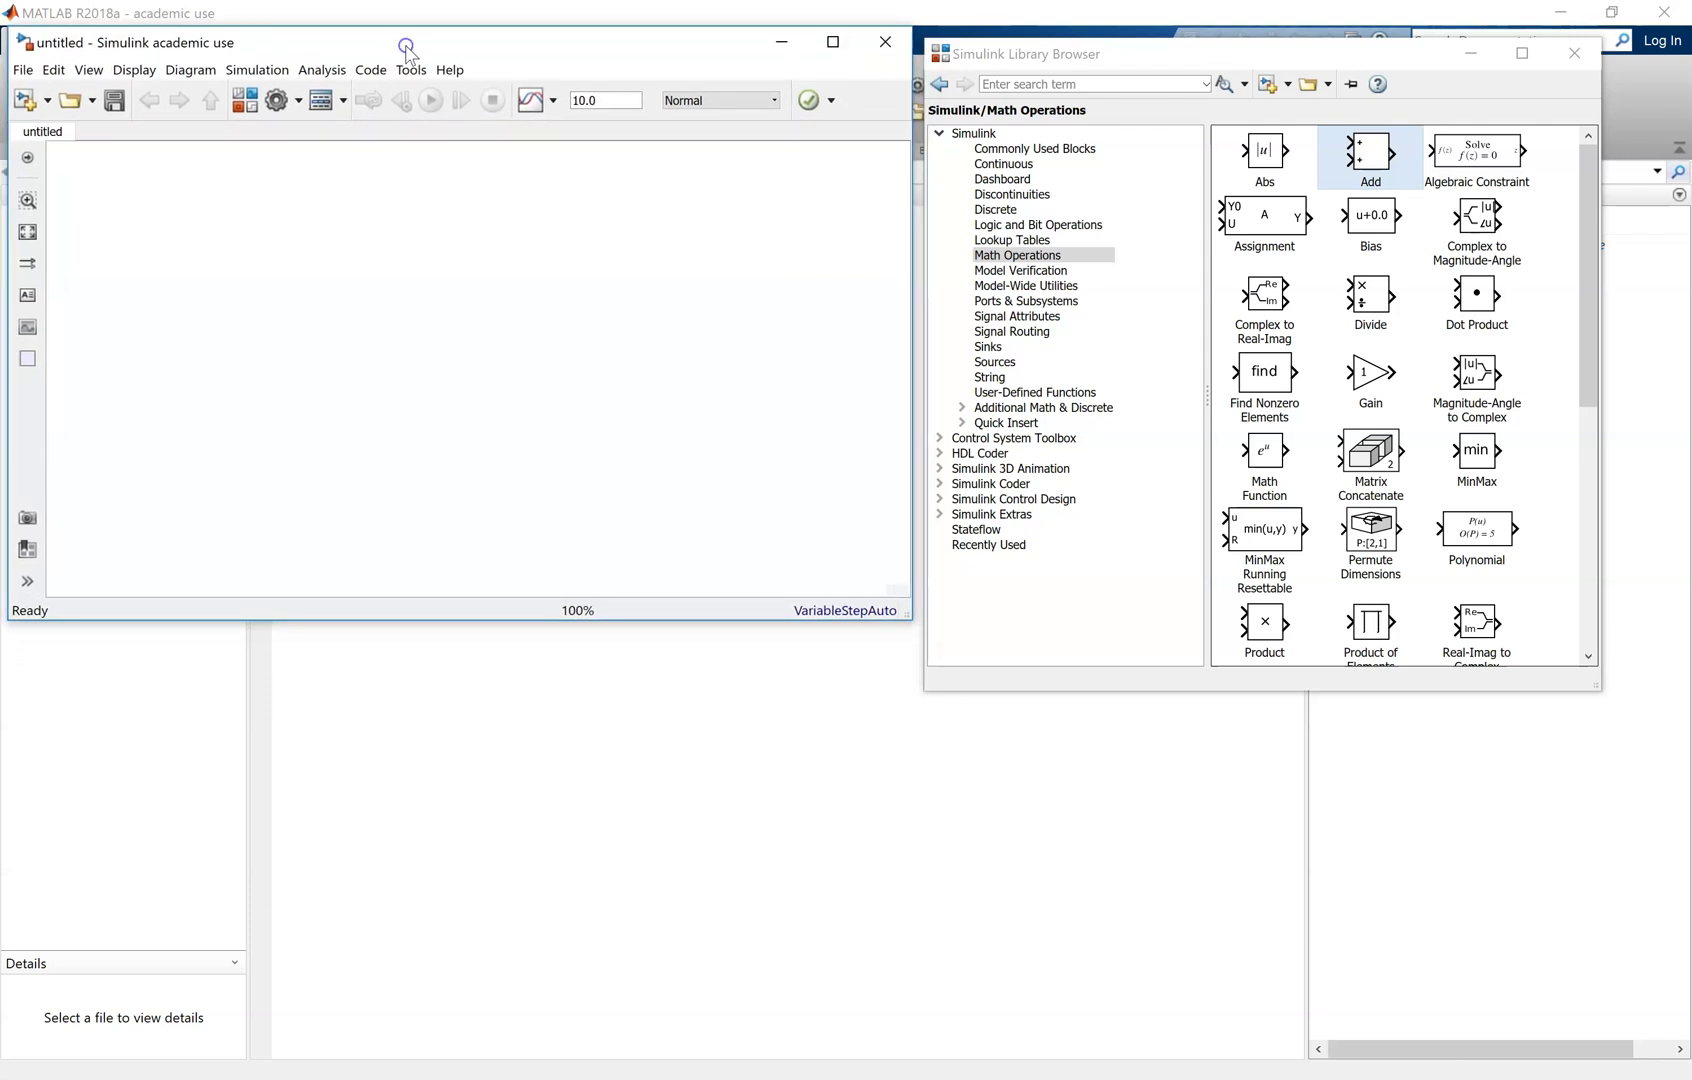
left_click(1035, 164)
left_click_drag(1485, 322, 375, 224)
left_click(1430, 252)
left_click_drag(1501, 321, 537, 233)
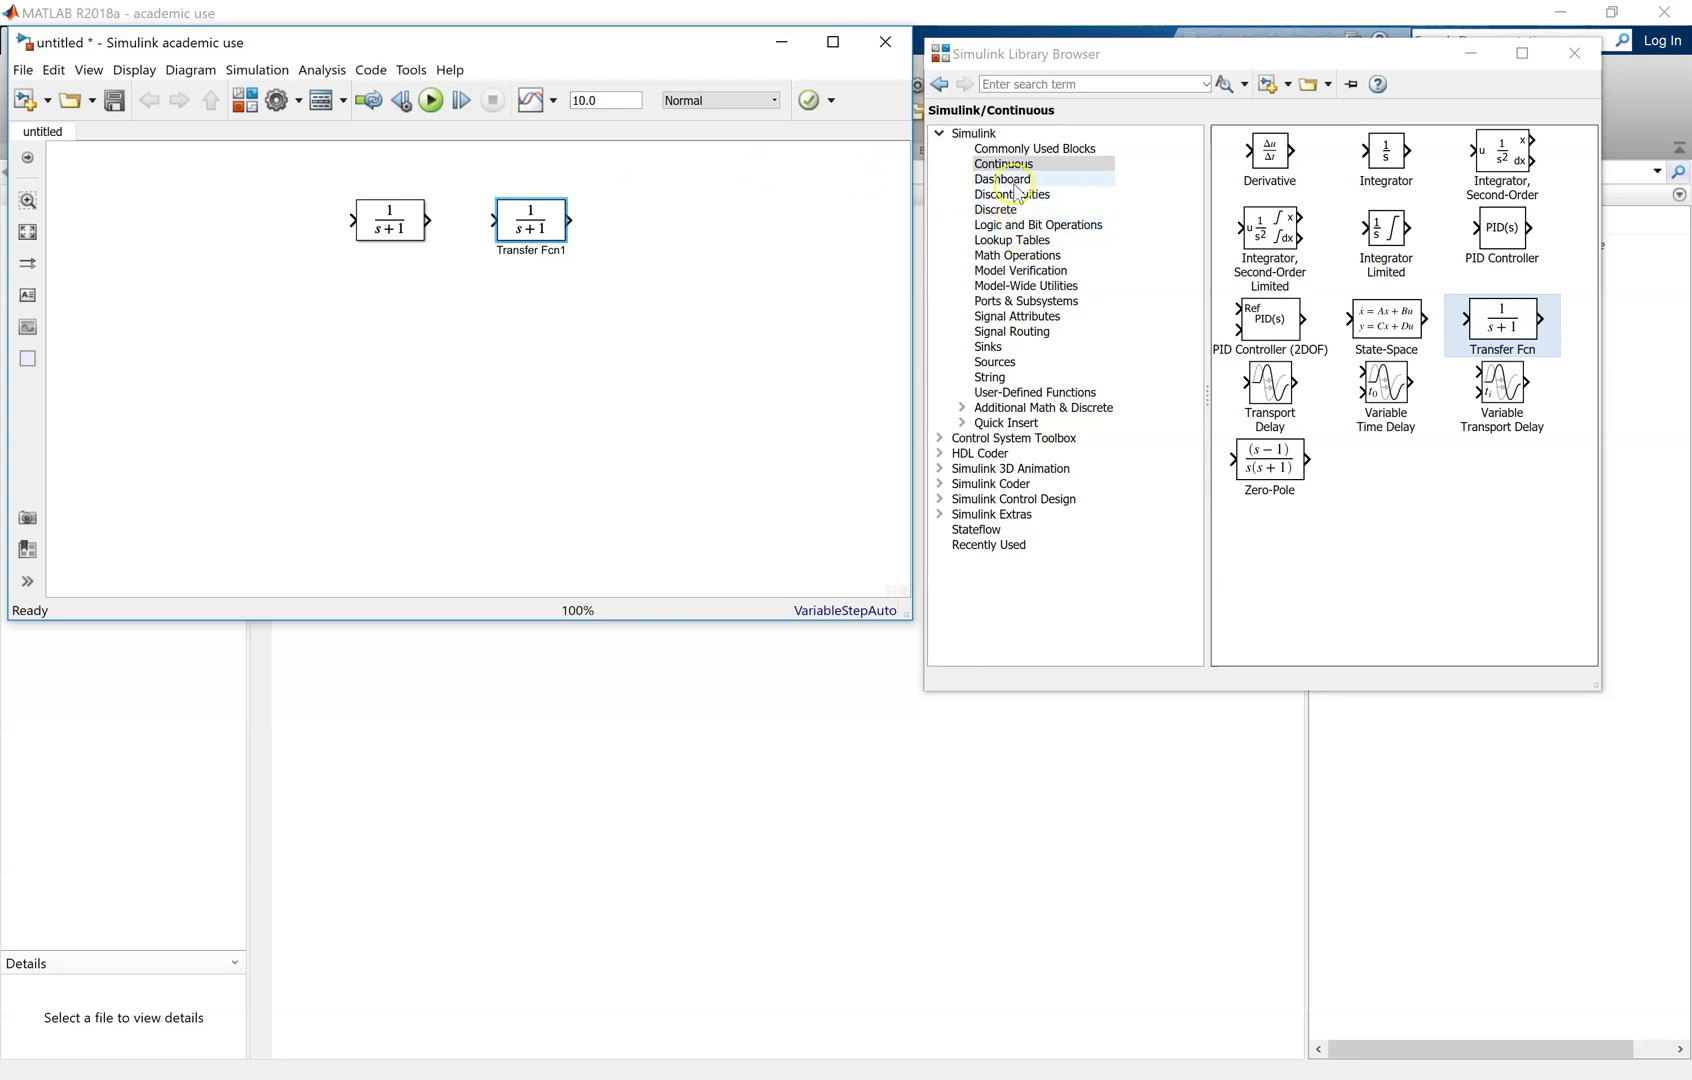
Add a Mux, a Step source on the left and a Scope on the right.
left_click(1032, 149)
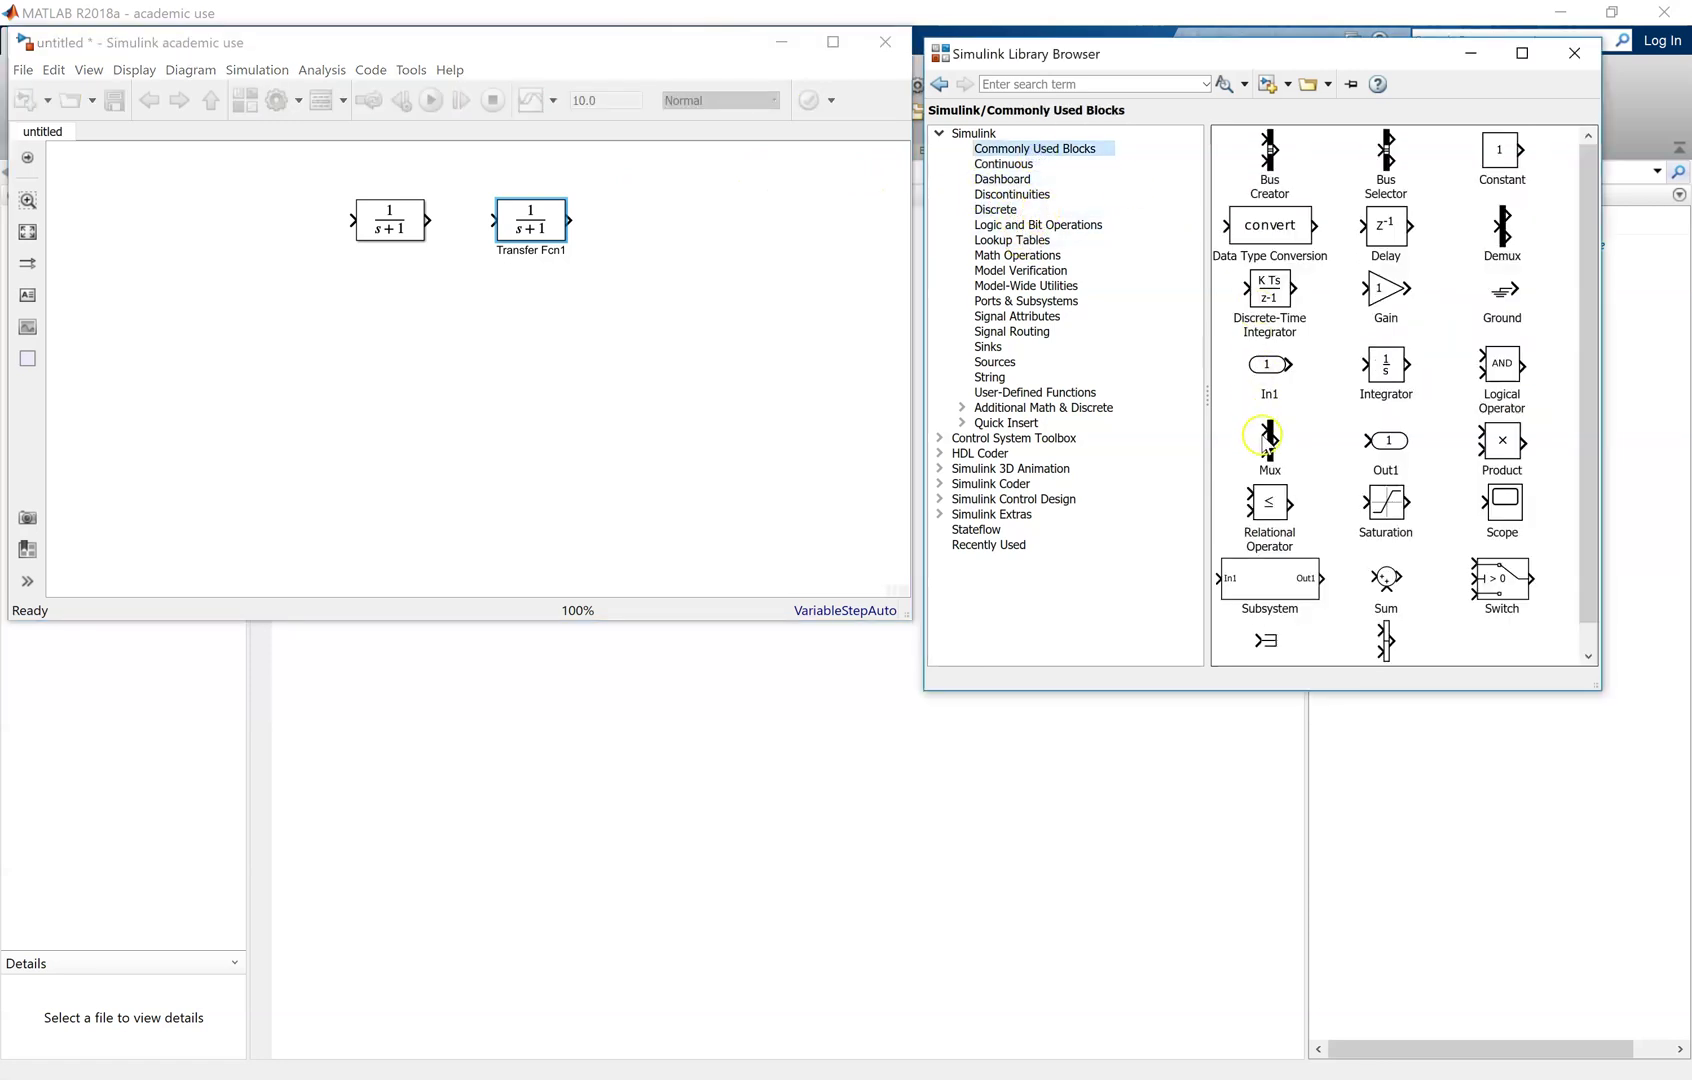
left_click(1265, 447)
left_click_drag(1275, 447, 636, 240)
left_click(995, 362)
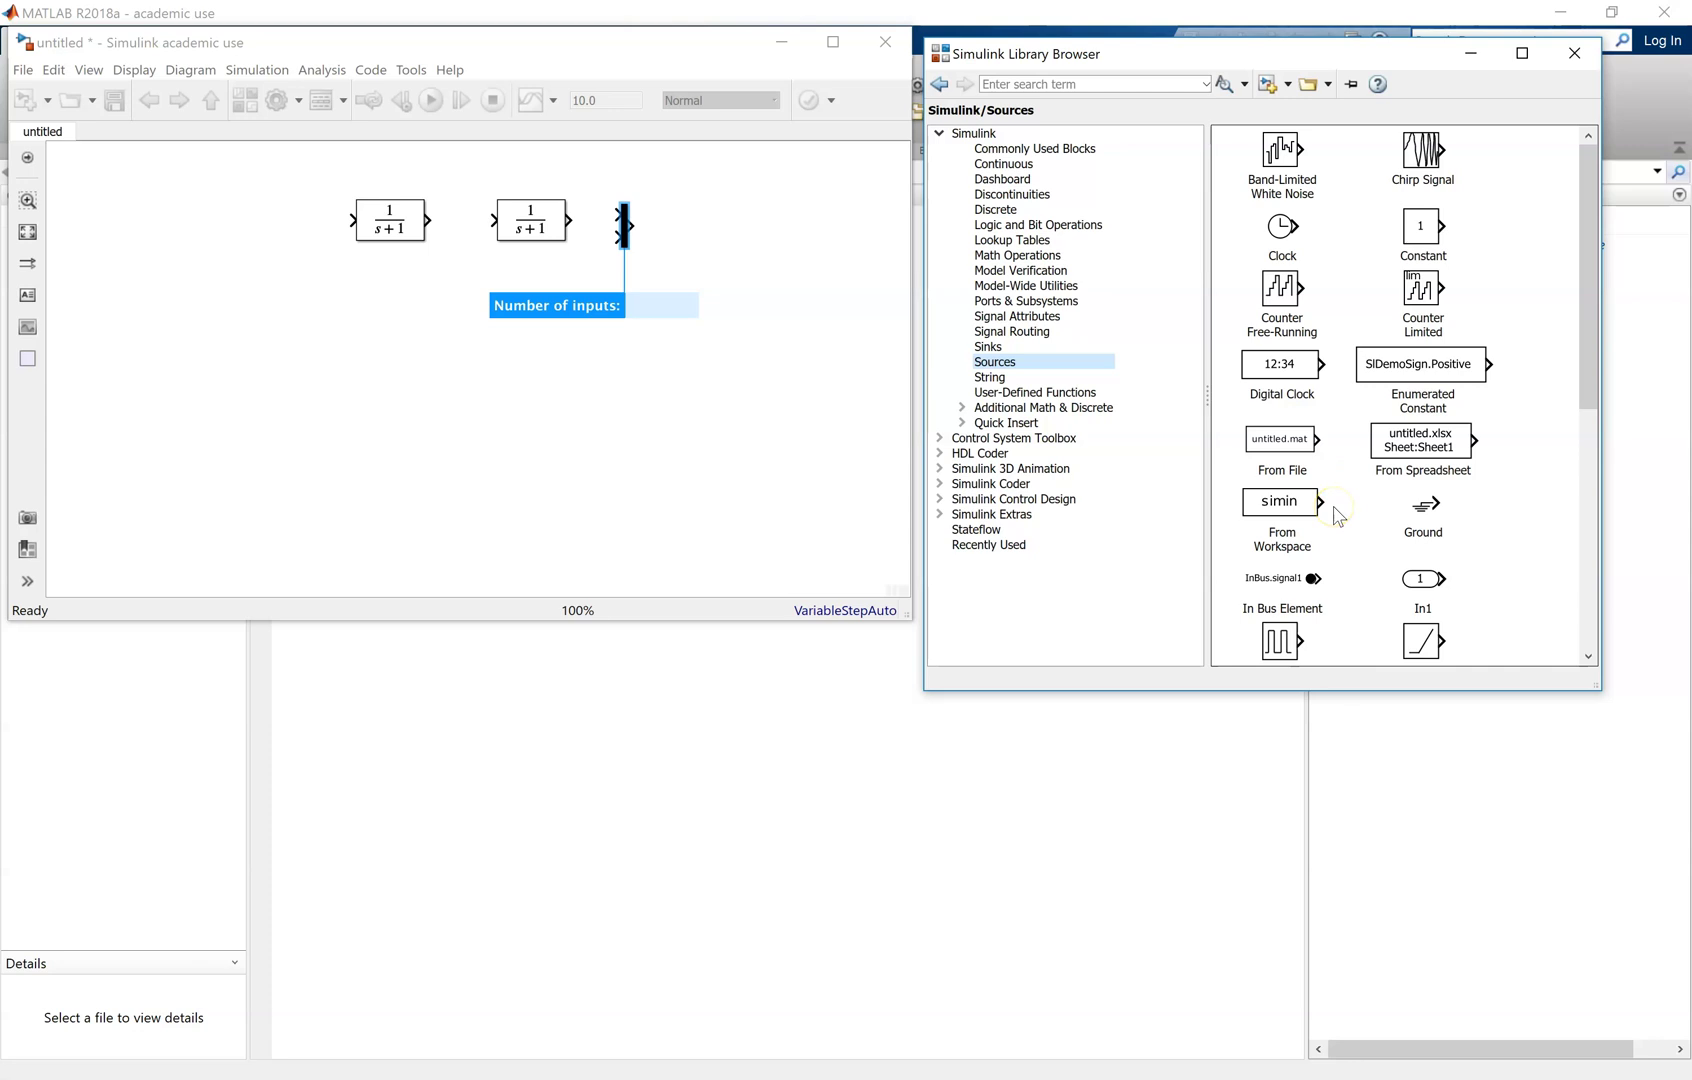
scroll(1336, 515, "down", 5)
left_click(1288, 540)
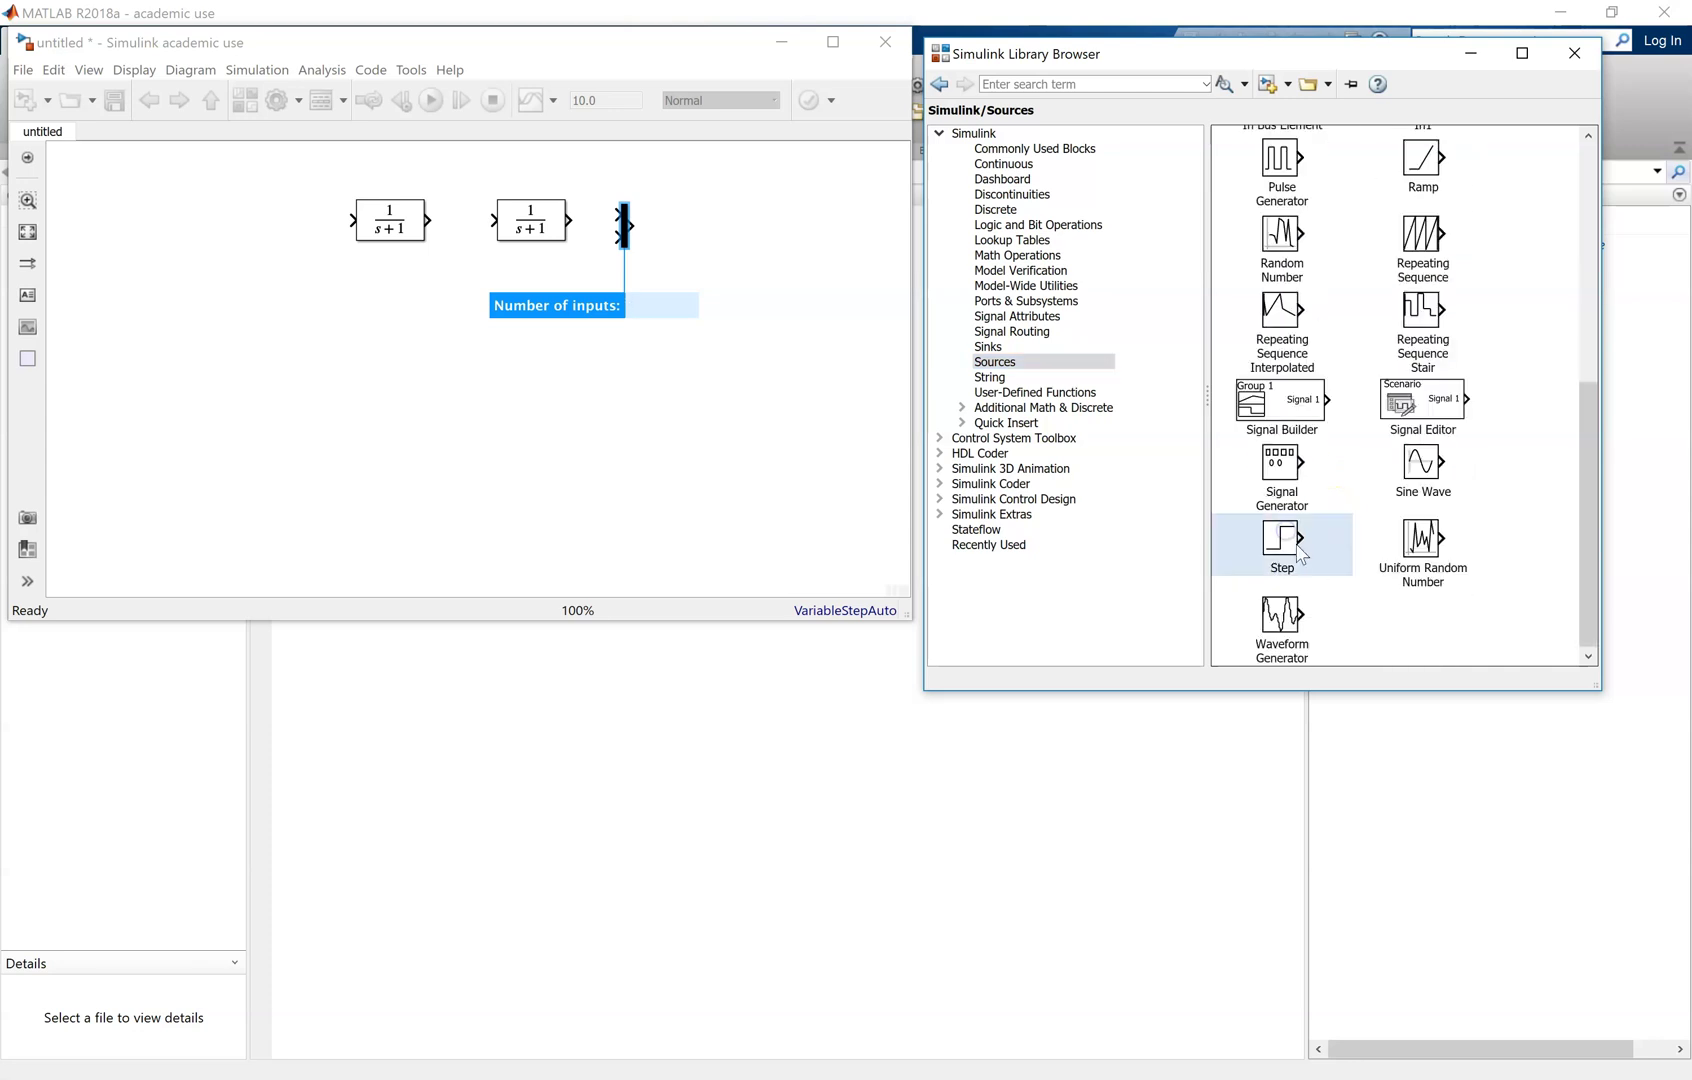
left_click_drag(1298, 553, 279, 220)
left_click(995, 346)
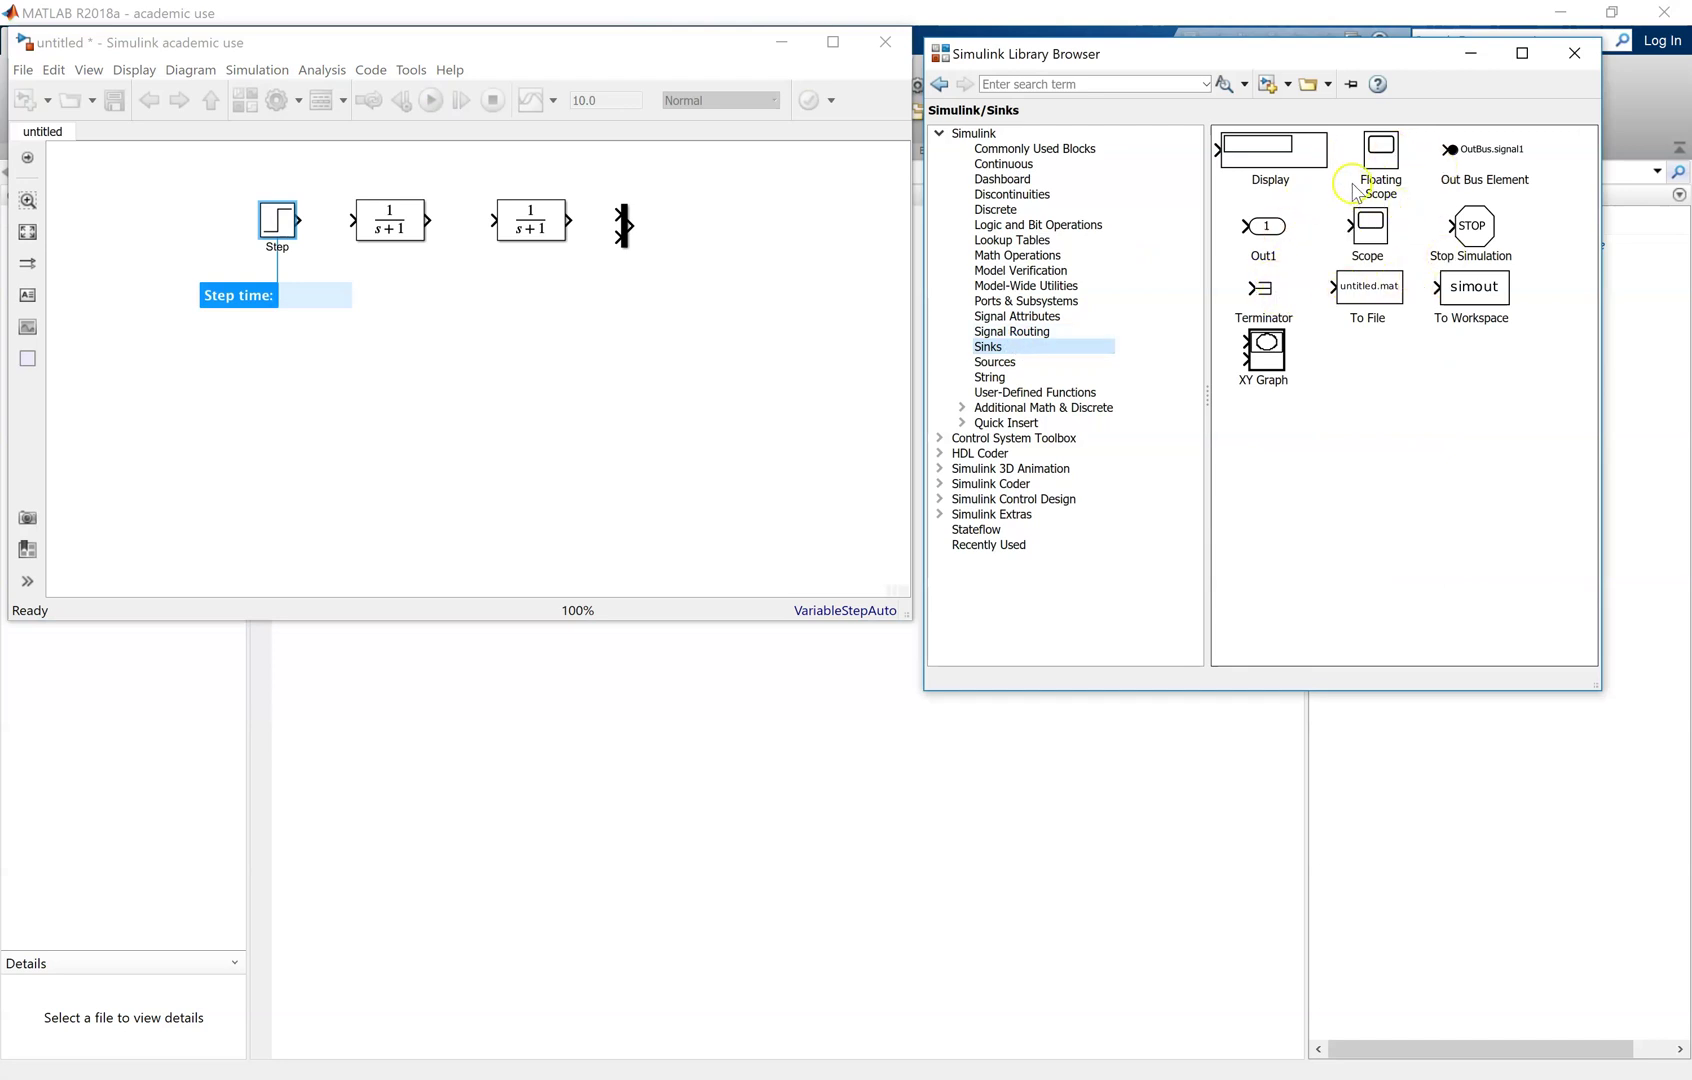
left_click_drag(1368, 225, 688, 248)
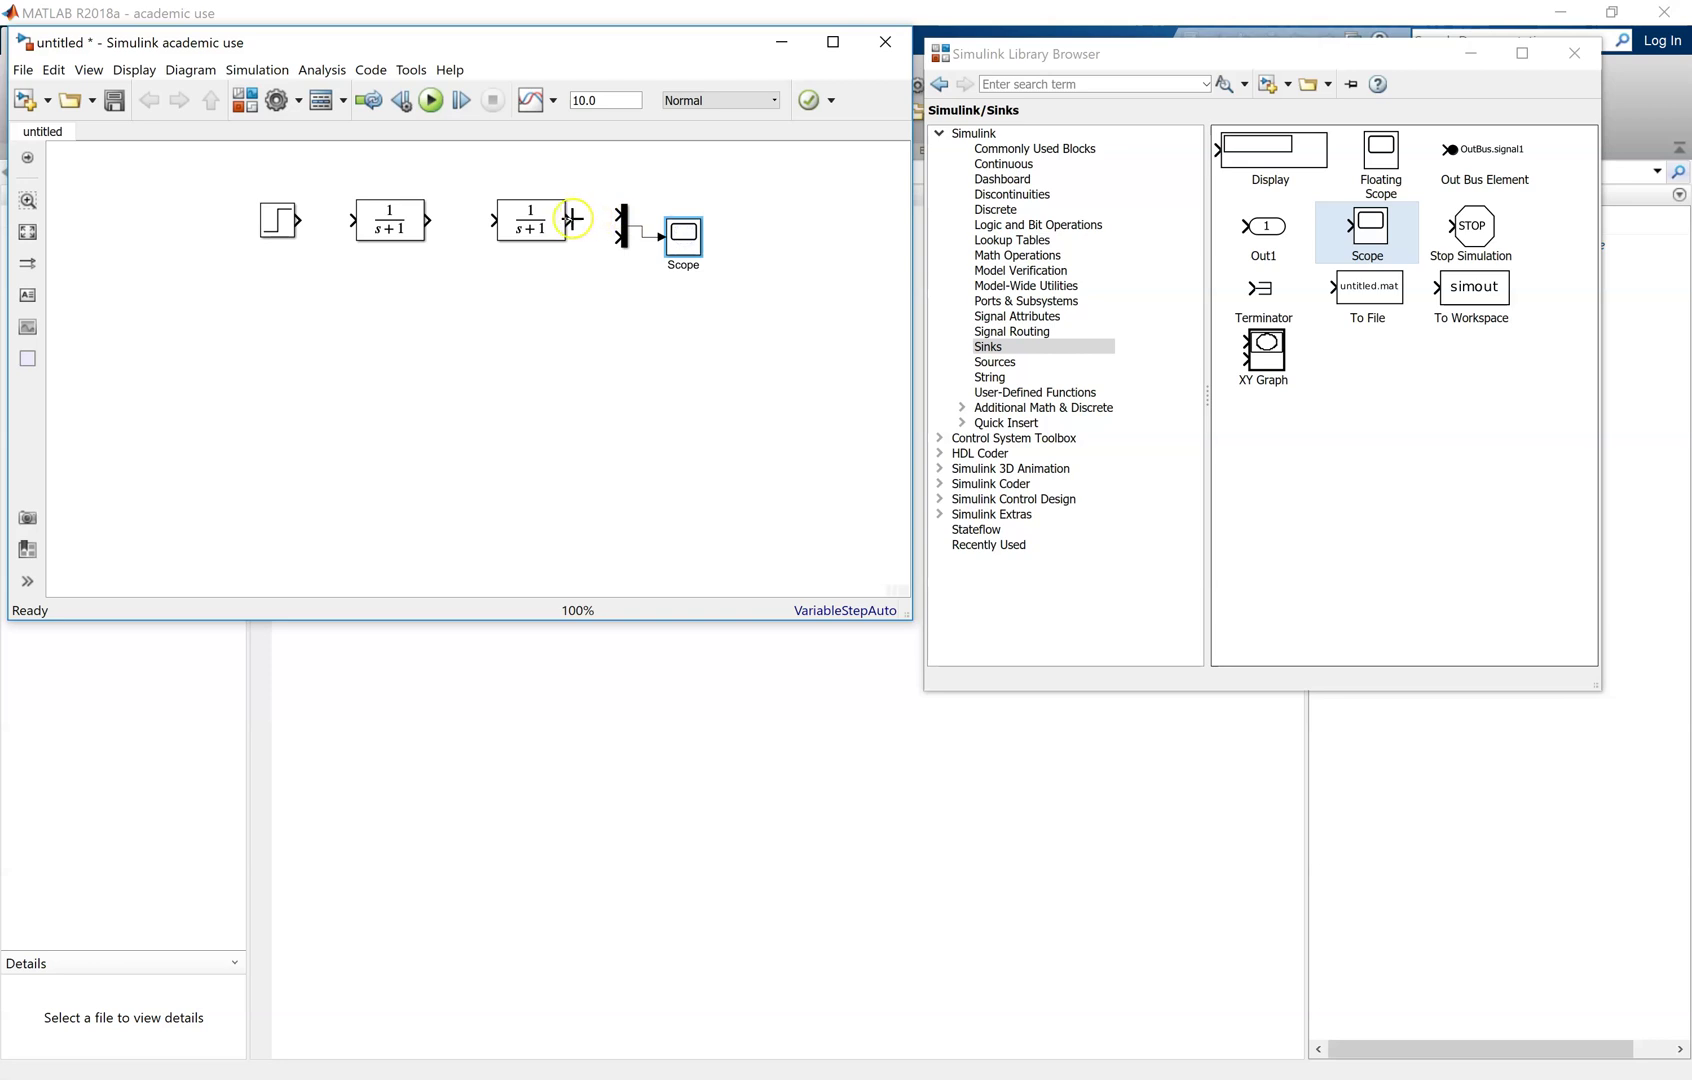
Wire the Step through both transfer functions into the Mux and the Mux into the Scope.
left_click_drag(570, 218, 557, 256)
left_click_drag(390, 220, 412, 242)
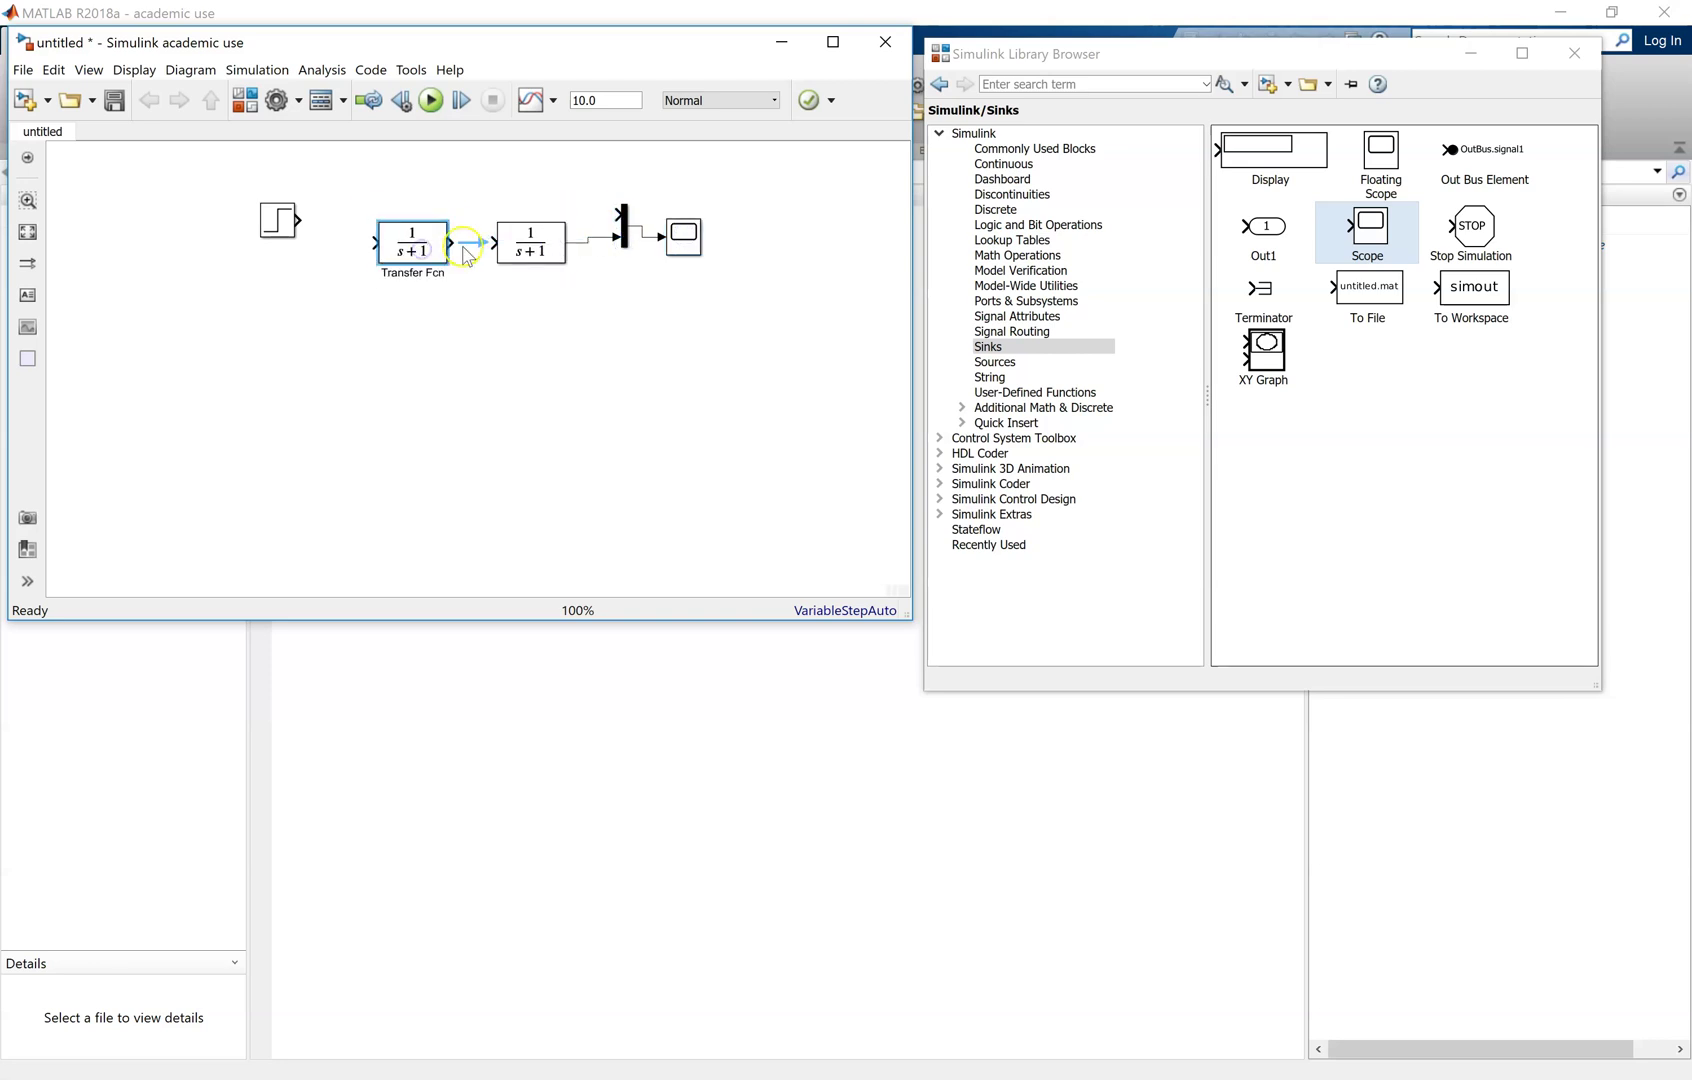
left_click_drag(278, 218, 388, 250)
left_click(333, 234)
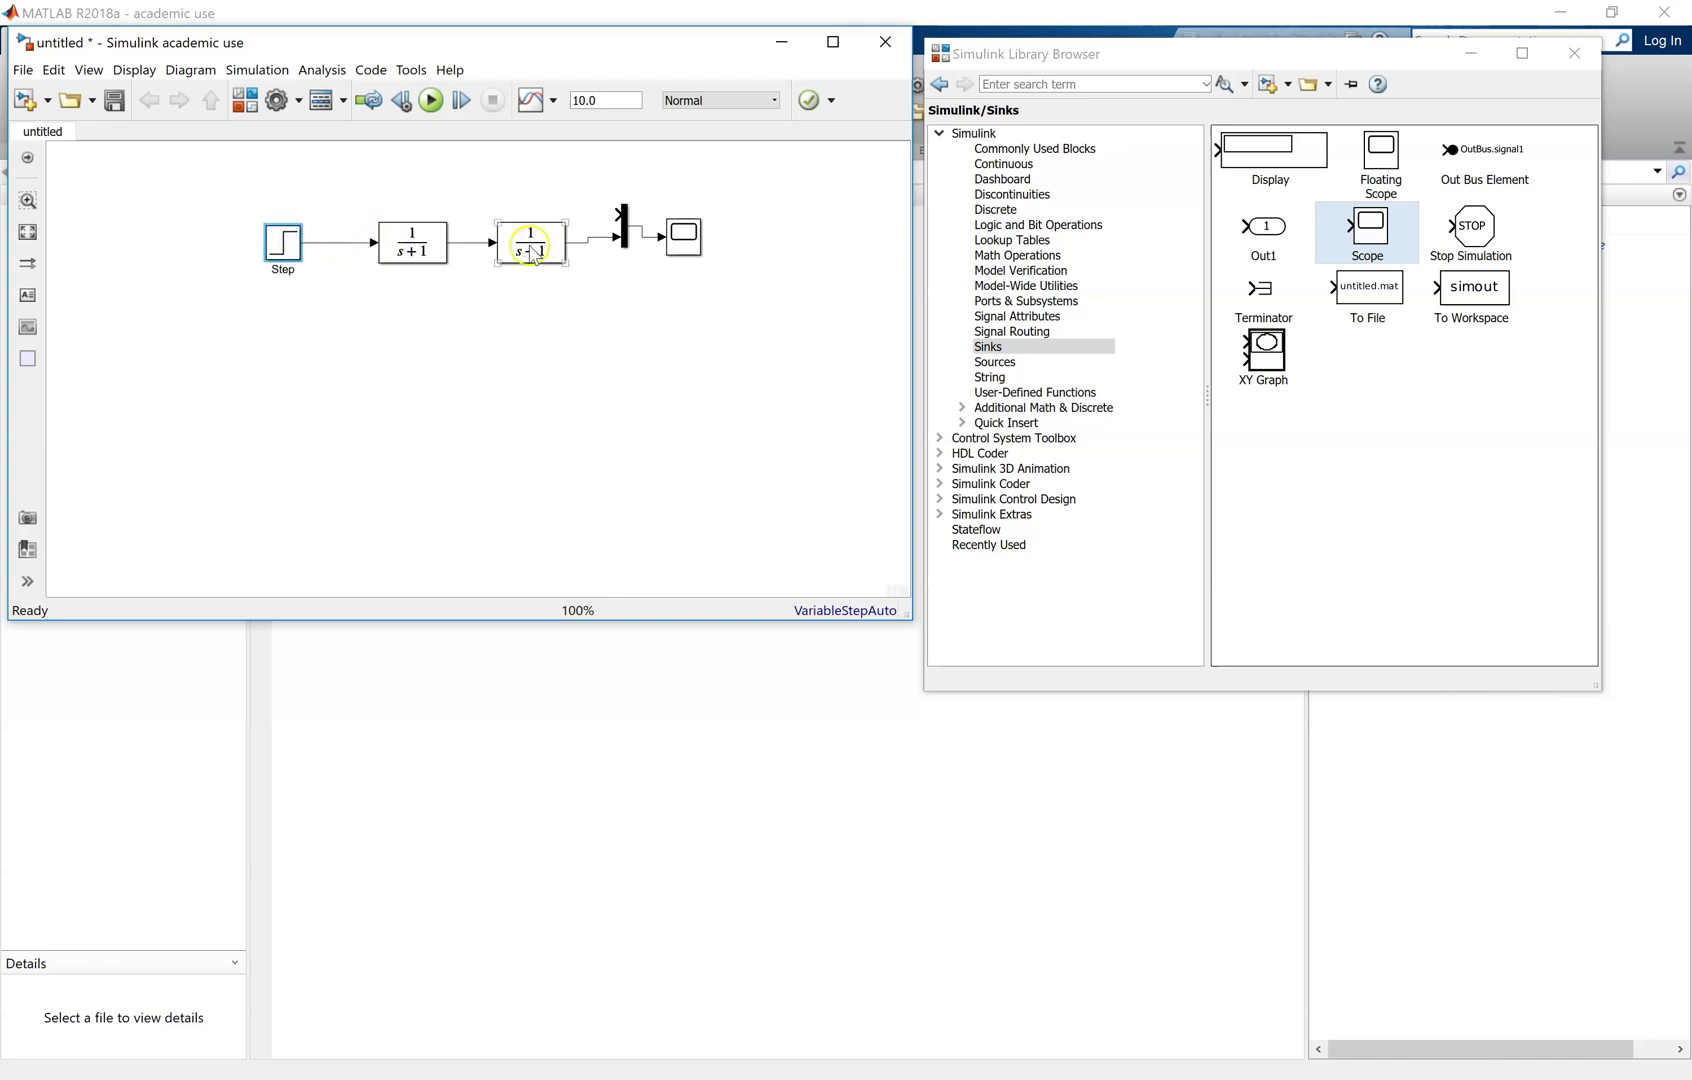
left_click(625, 238)
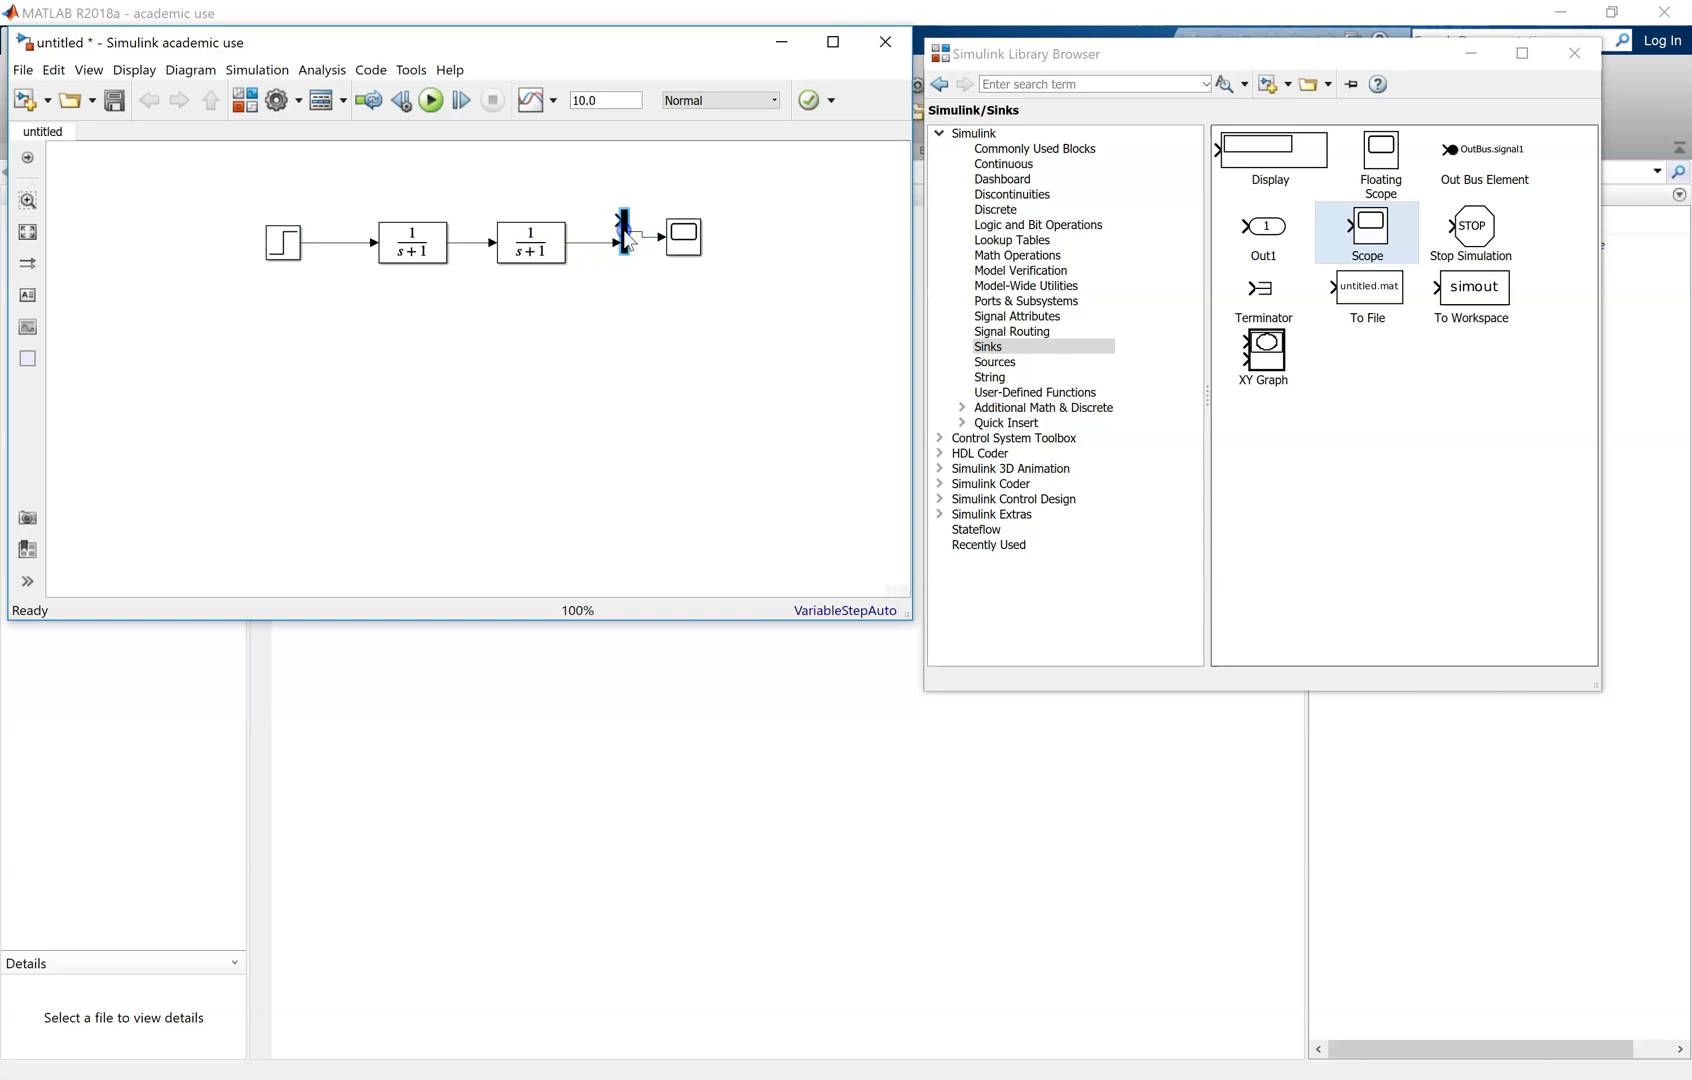
left_click(676, 238, "ctrl")
left_click_drag(676, 238, 334, 240)
left_click(617, 213)
Rename the Step block to 'Input' and begin renaming the Scope.
left_click(288, 258)
double_click(290, 268)
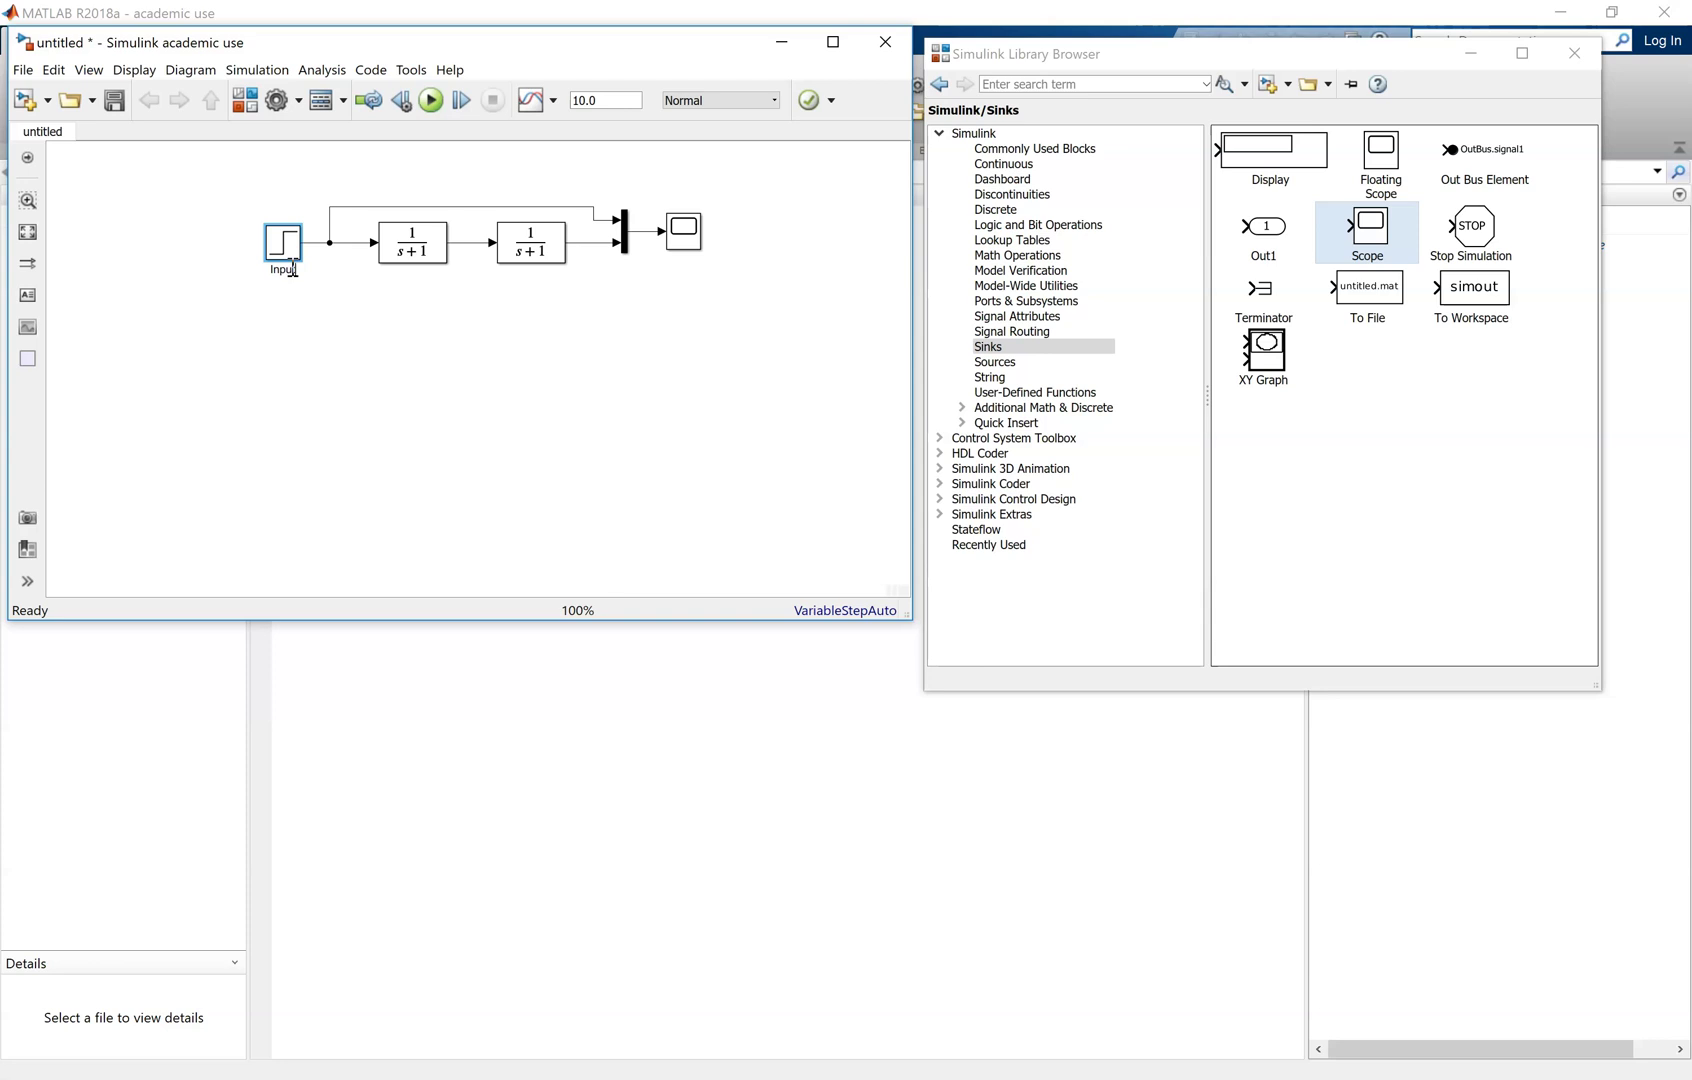
type("Input")
left_click(684, 233)
double_click(690, 259)
Name the Scope 'Output' and the transfer functions 'Actuator' and 'process'.
type("Output")
left_click(401, 242)
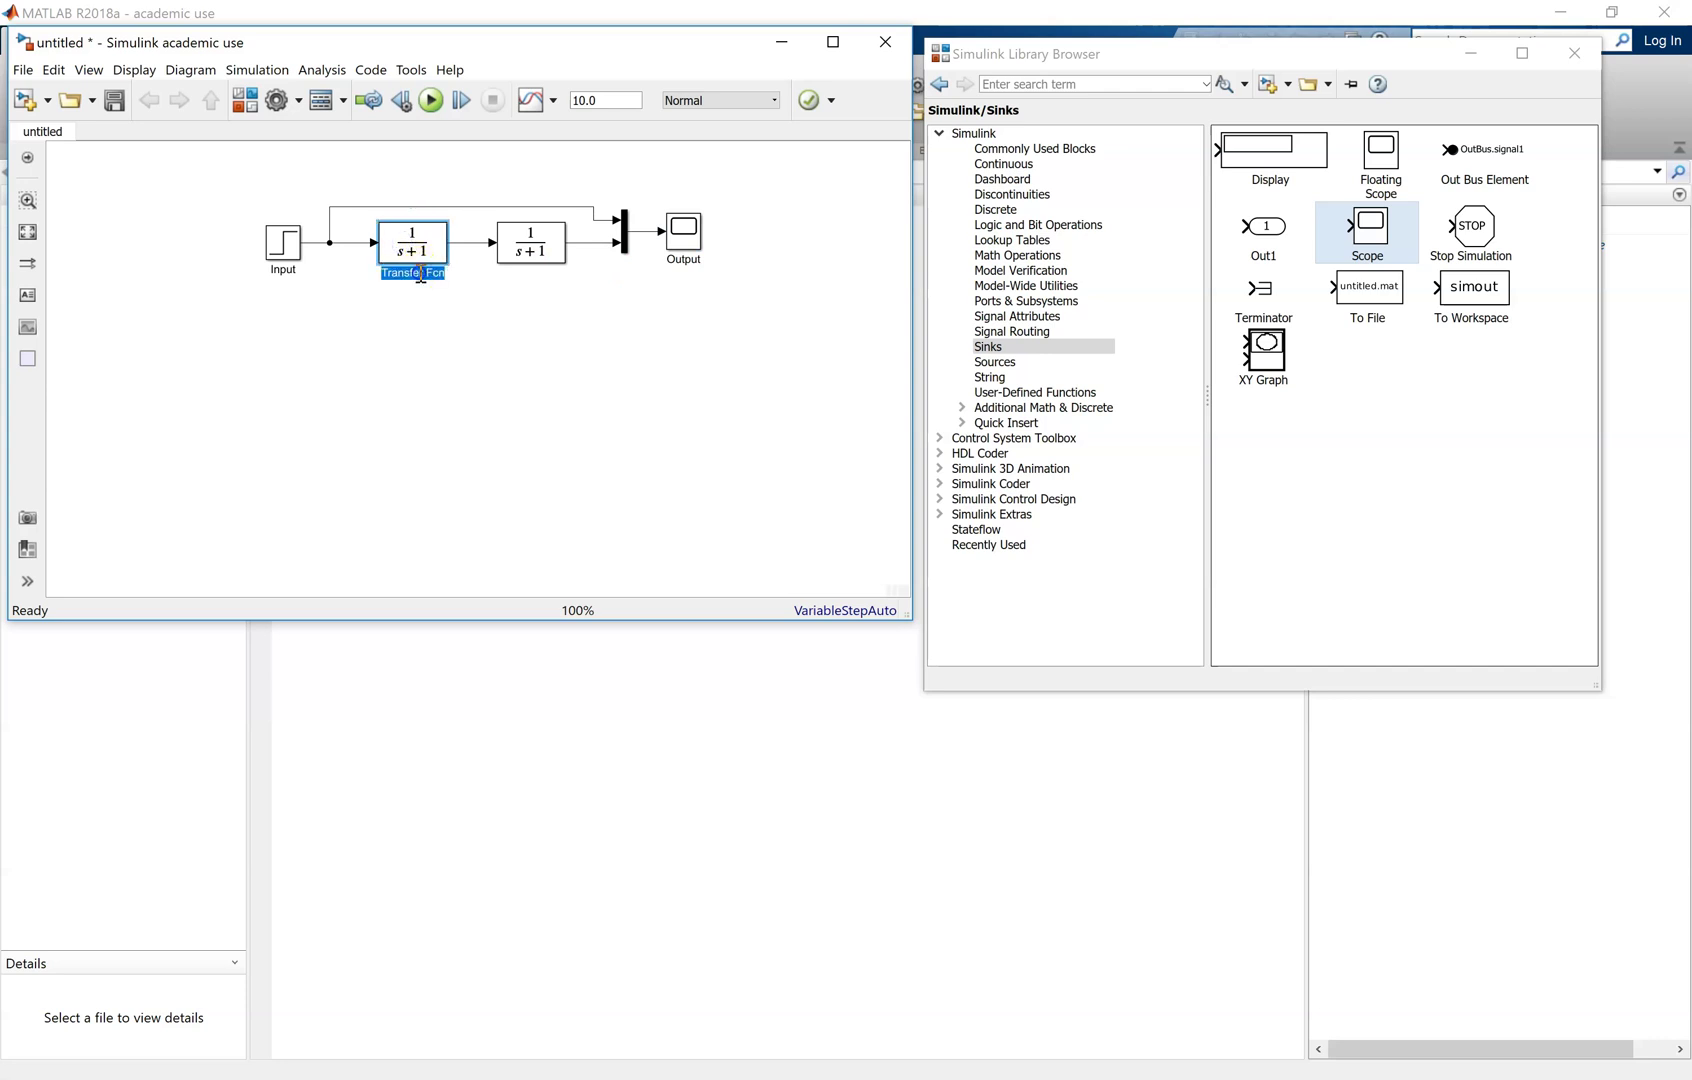
left_click(421, 275)
type("Actuator")
left_click(543, 251)
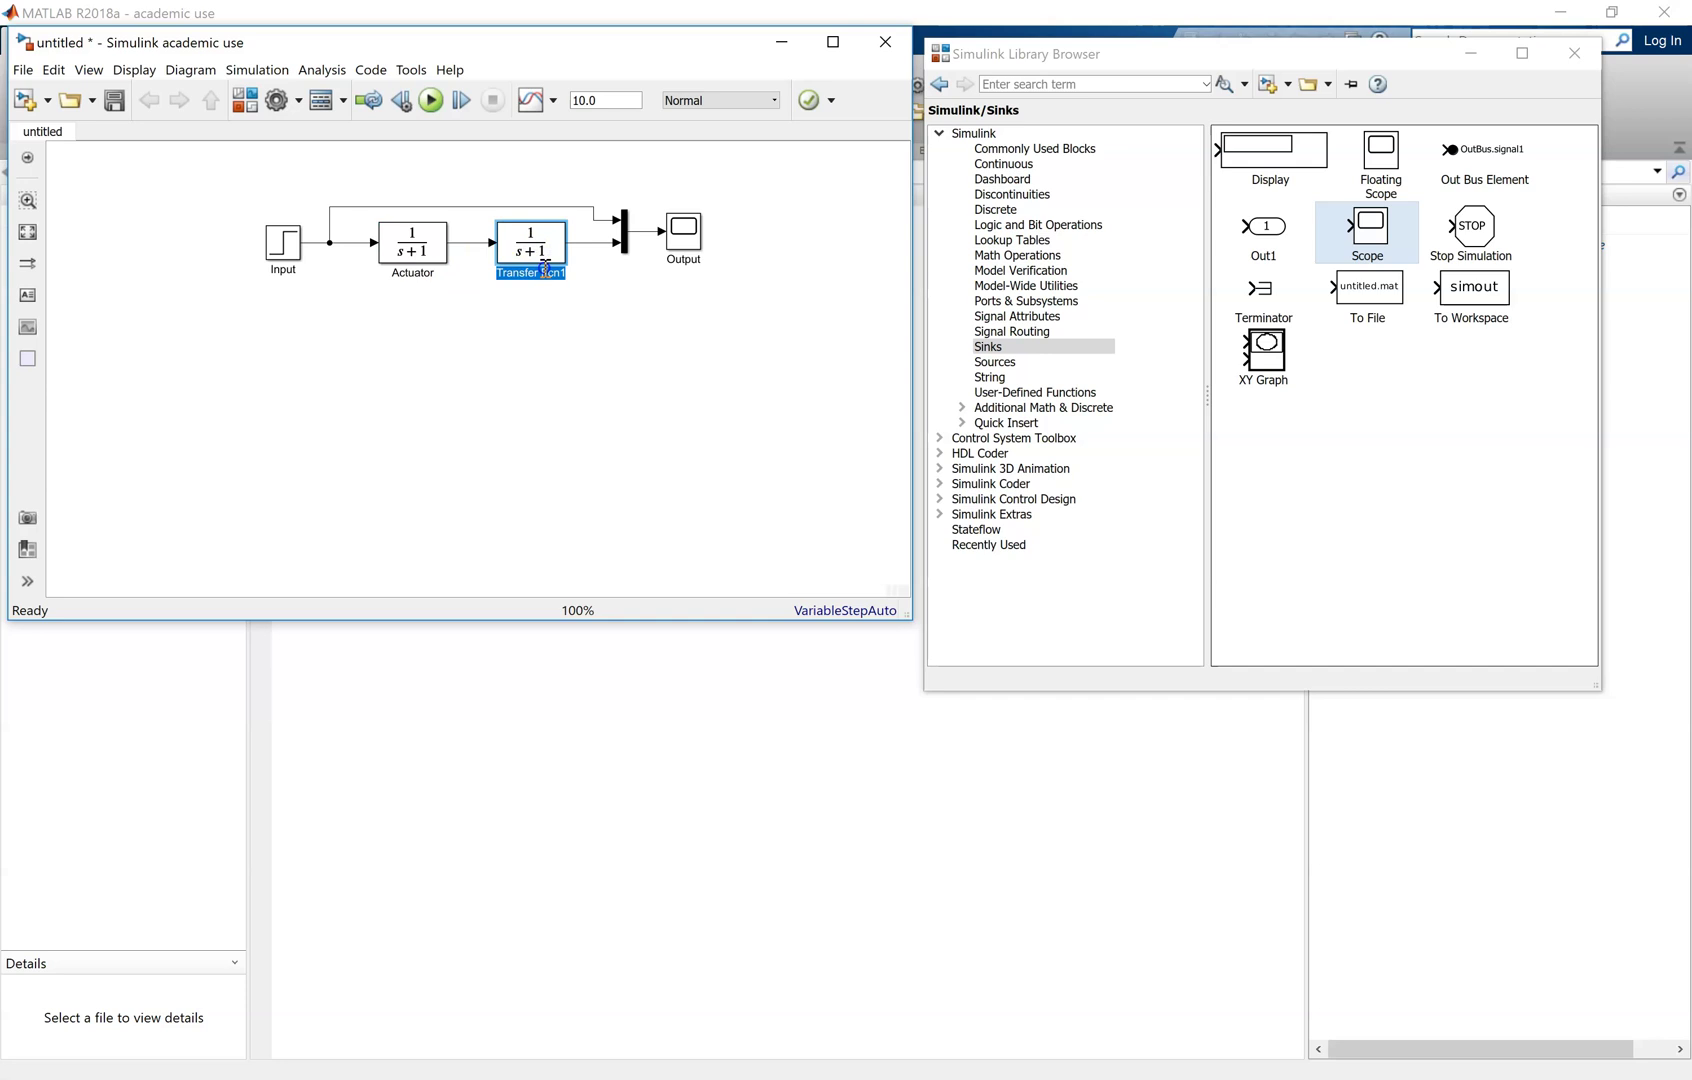
type("process")
left_click(610, 295)
Set Process to 4/(s²+2s+4), widen it to show fully, and set stop time 20.
double_click(556, 256)
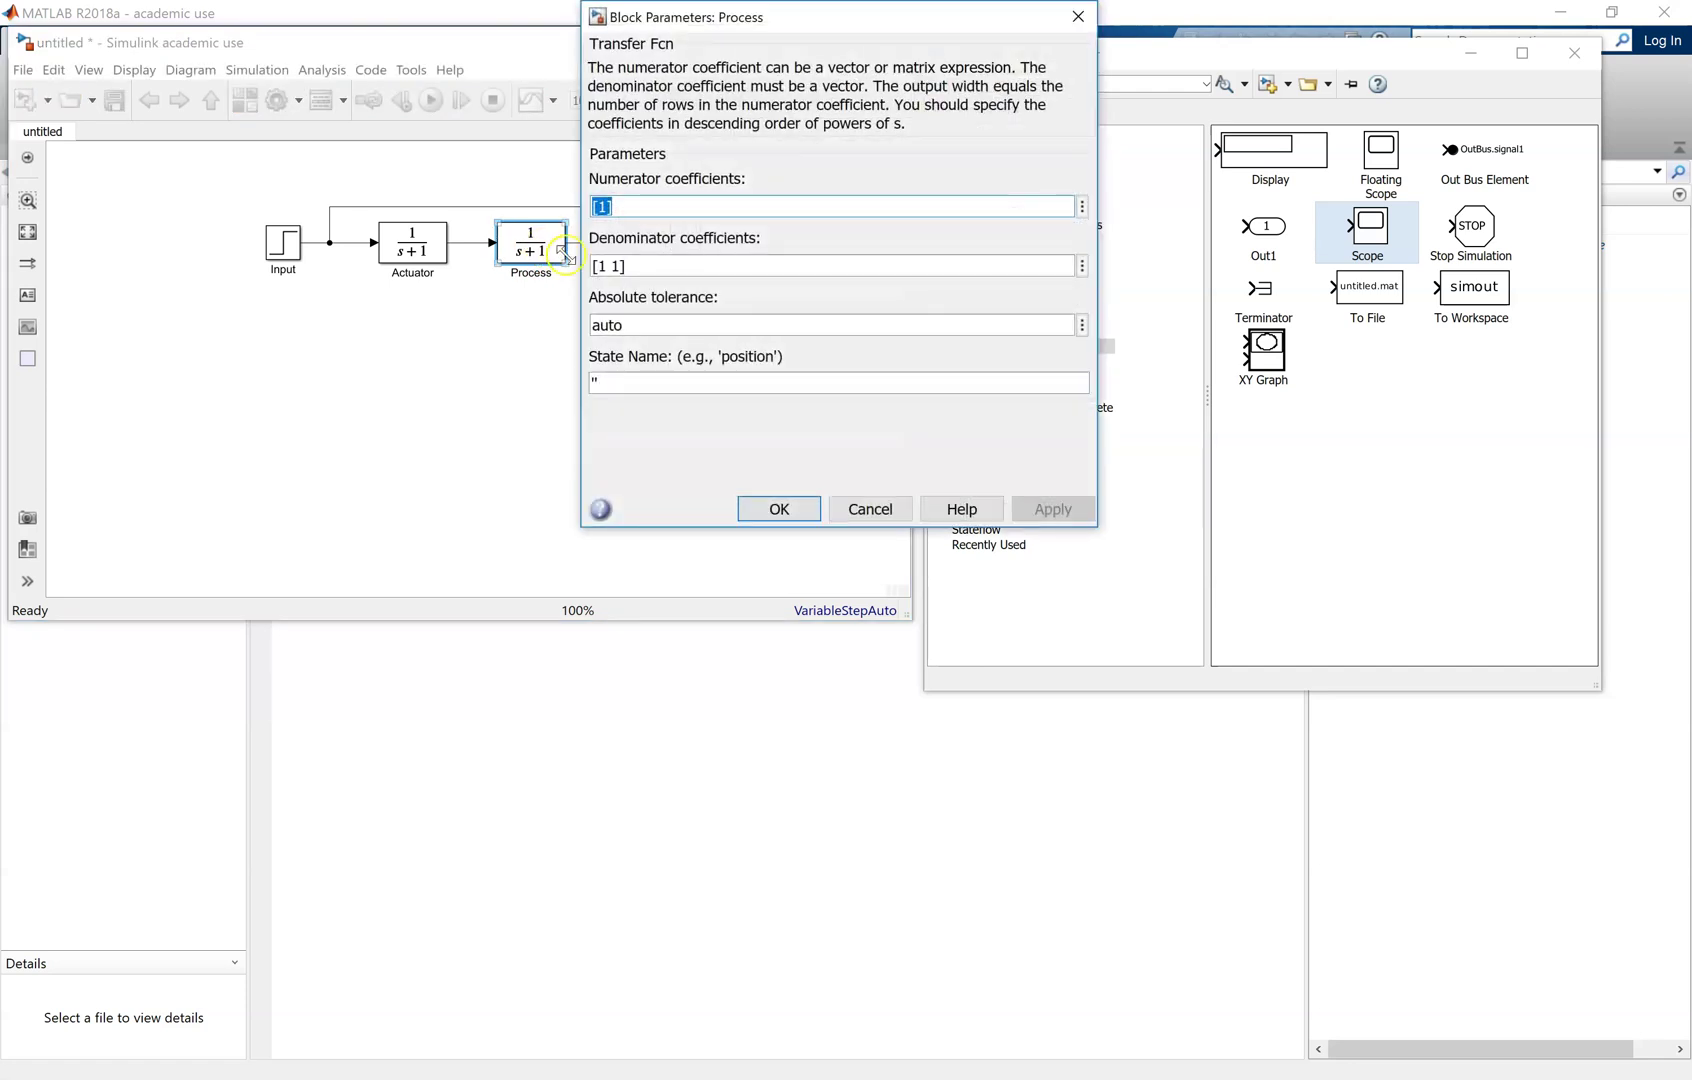
key("BackSpace")
double_click(623, 266)
key("BackSpace")
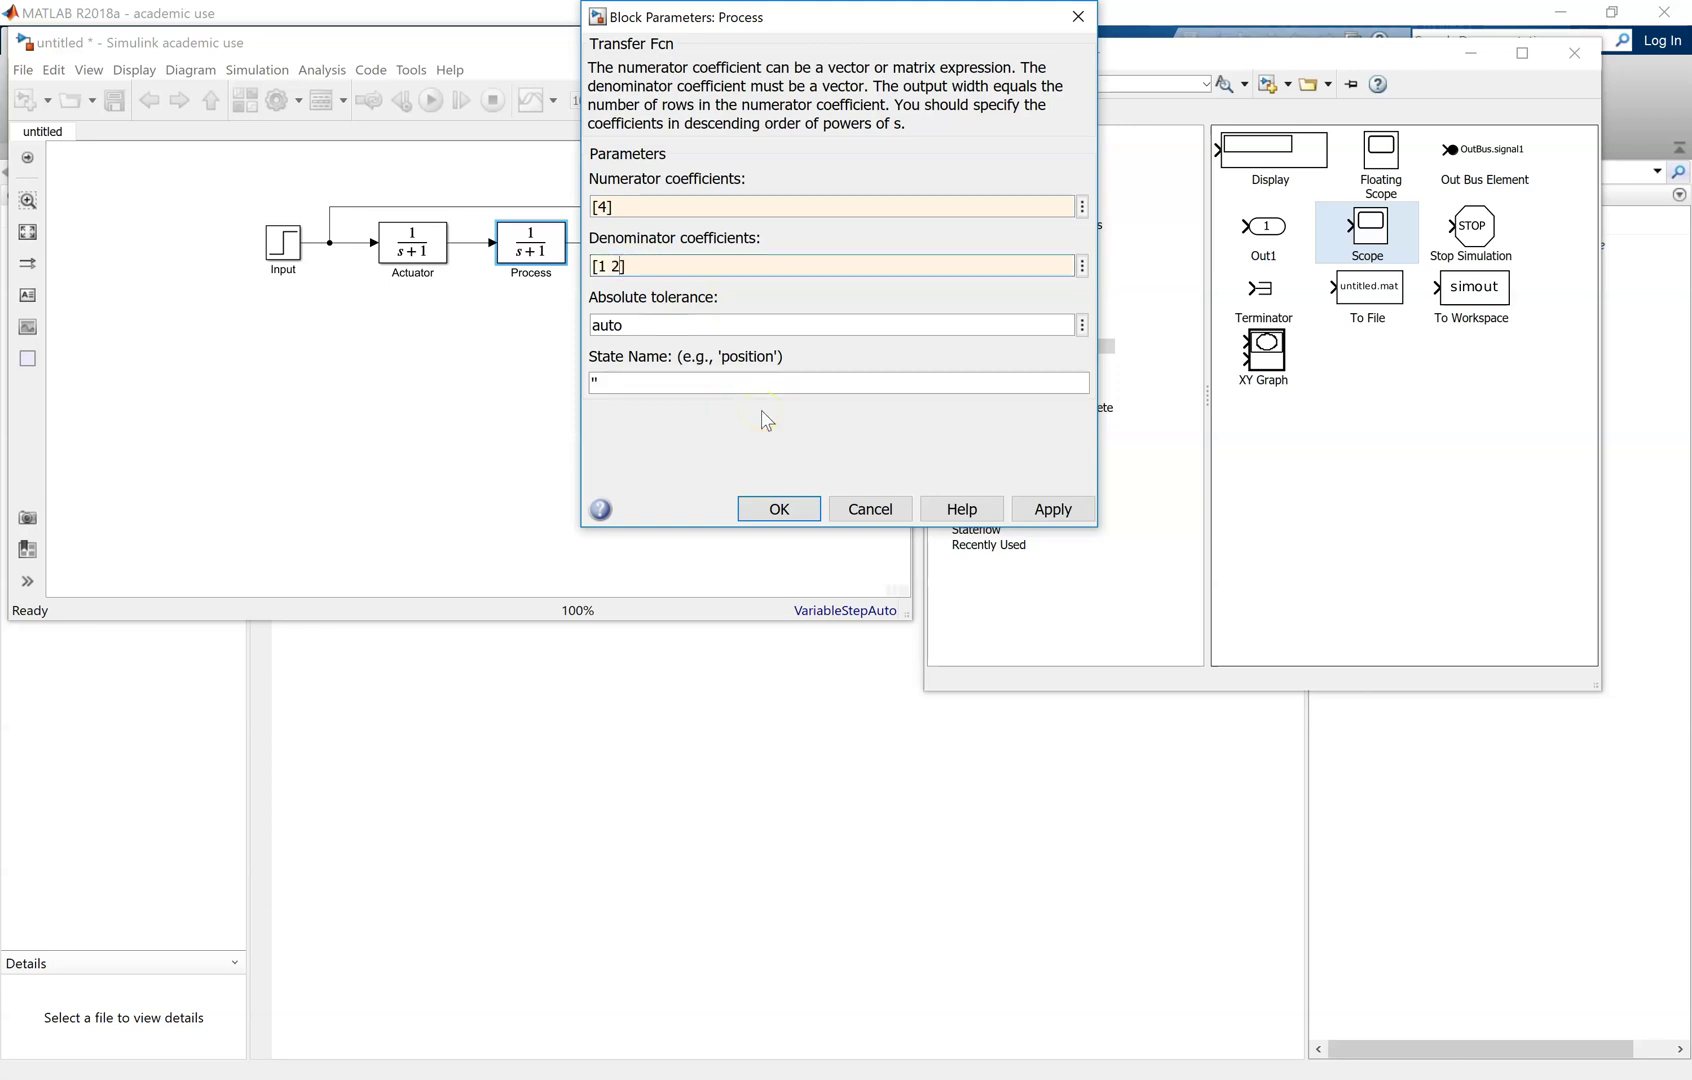
left_click(1049, 507)
left_click(808, 511)
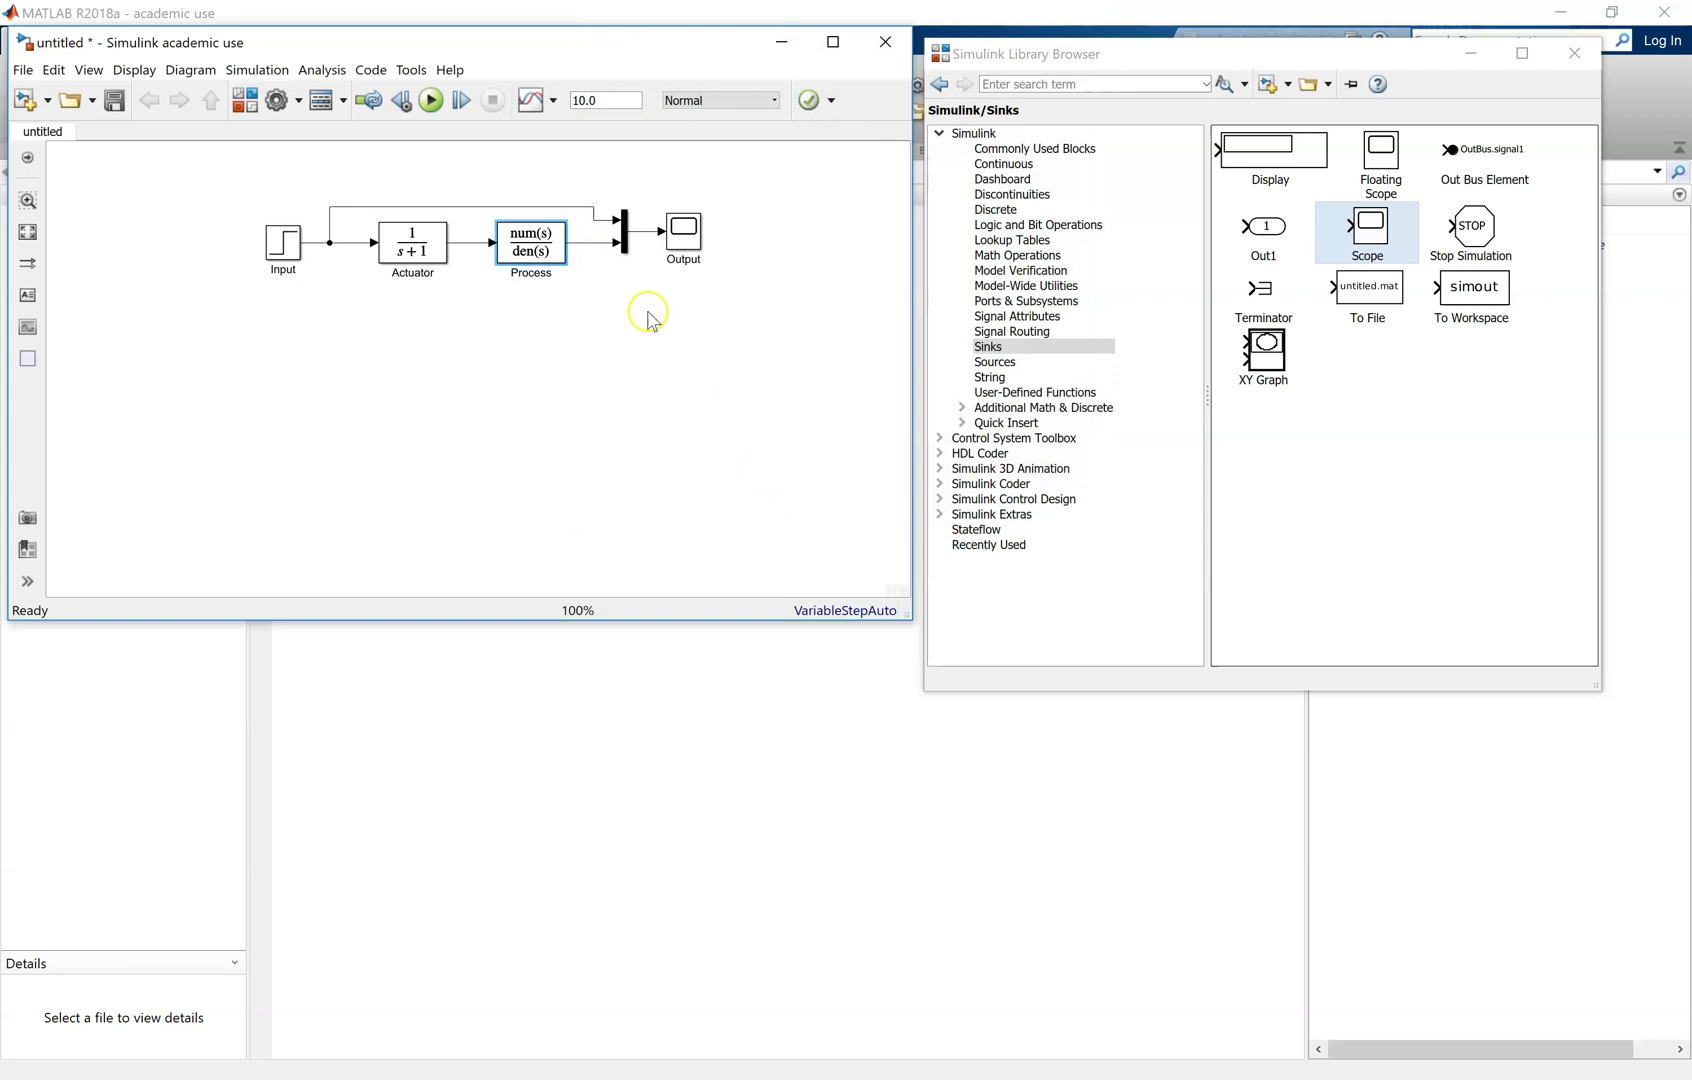
mouse_move(558, 257)
left_mouse_down()
mouse_move(600, 264)
mouse_move(540, 255)
left_mouse_up()
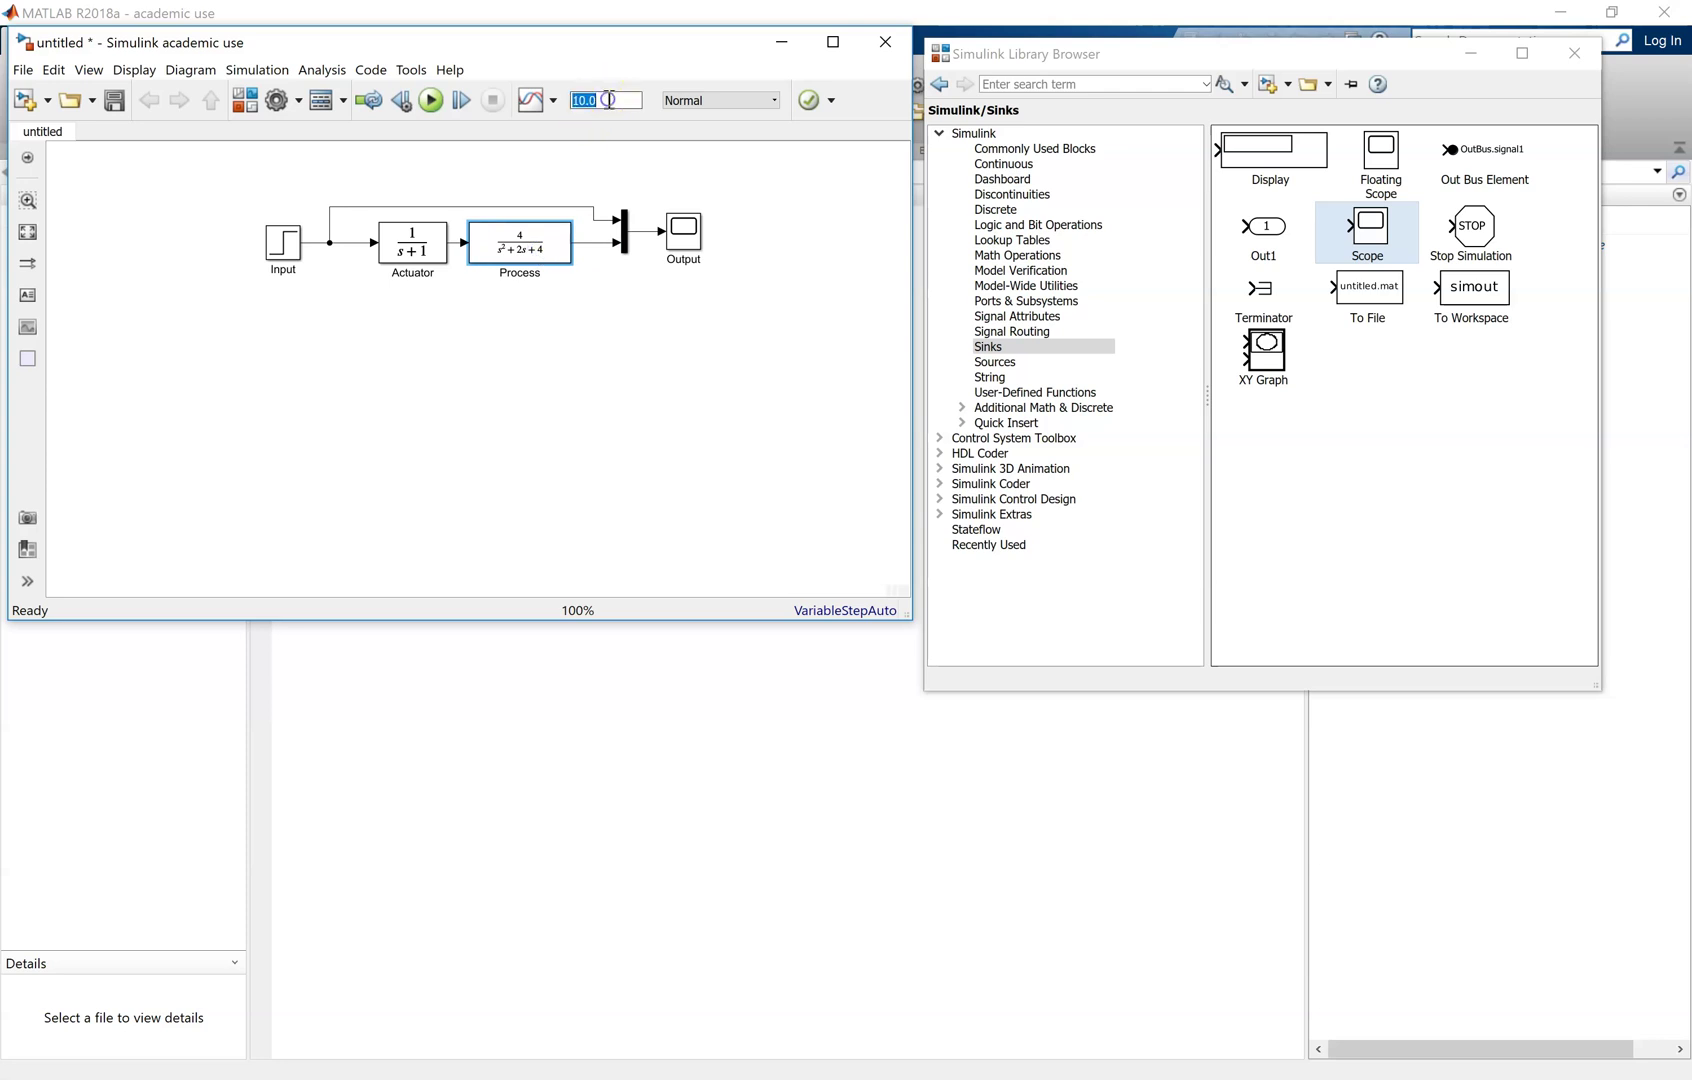
type("20")
Run the 20 s simulation and check the Output scope's step response settling at 1.
left_click(438, 103)
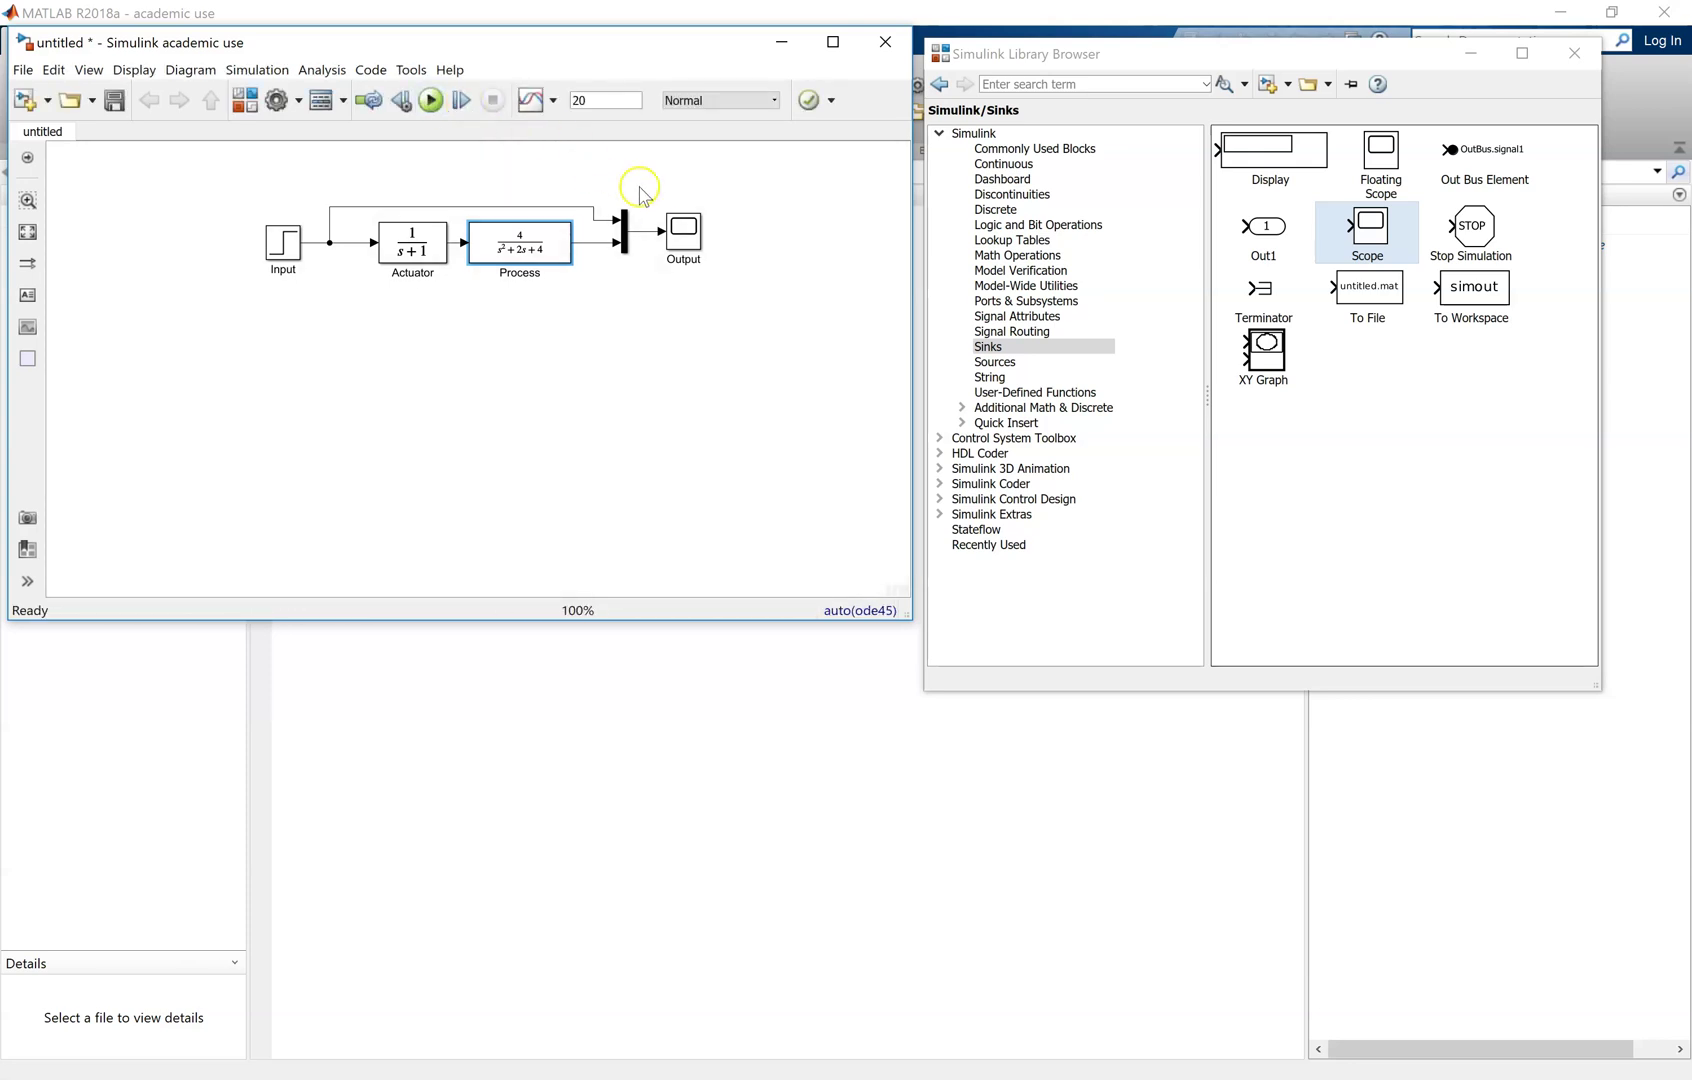
left_click(683, 230)
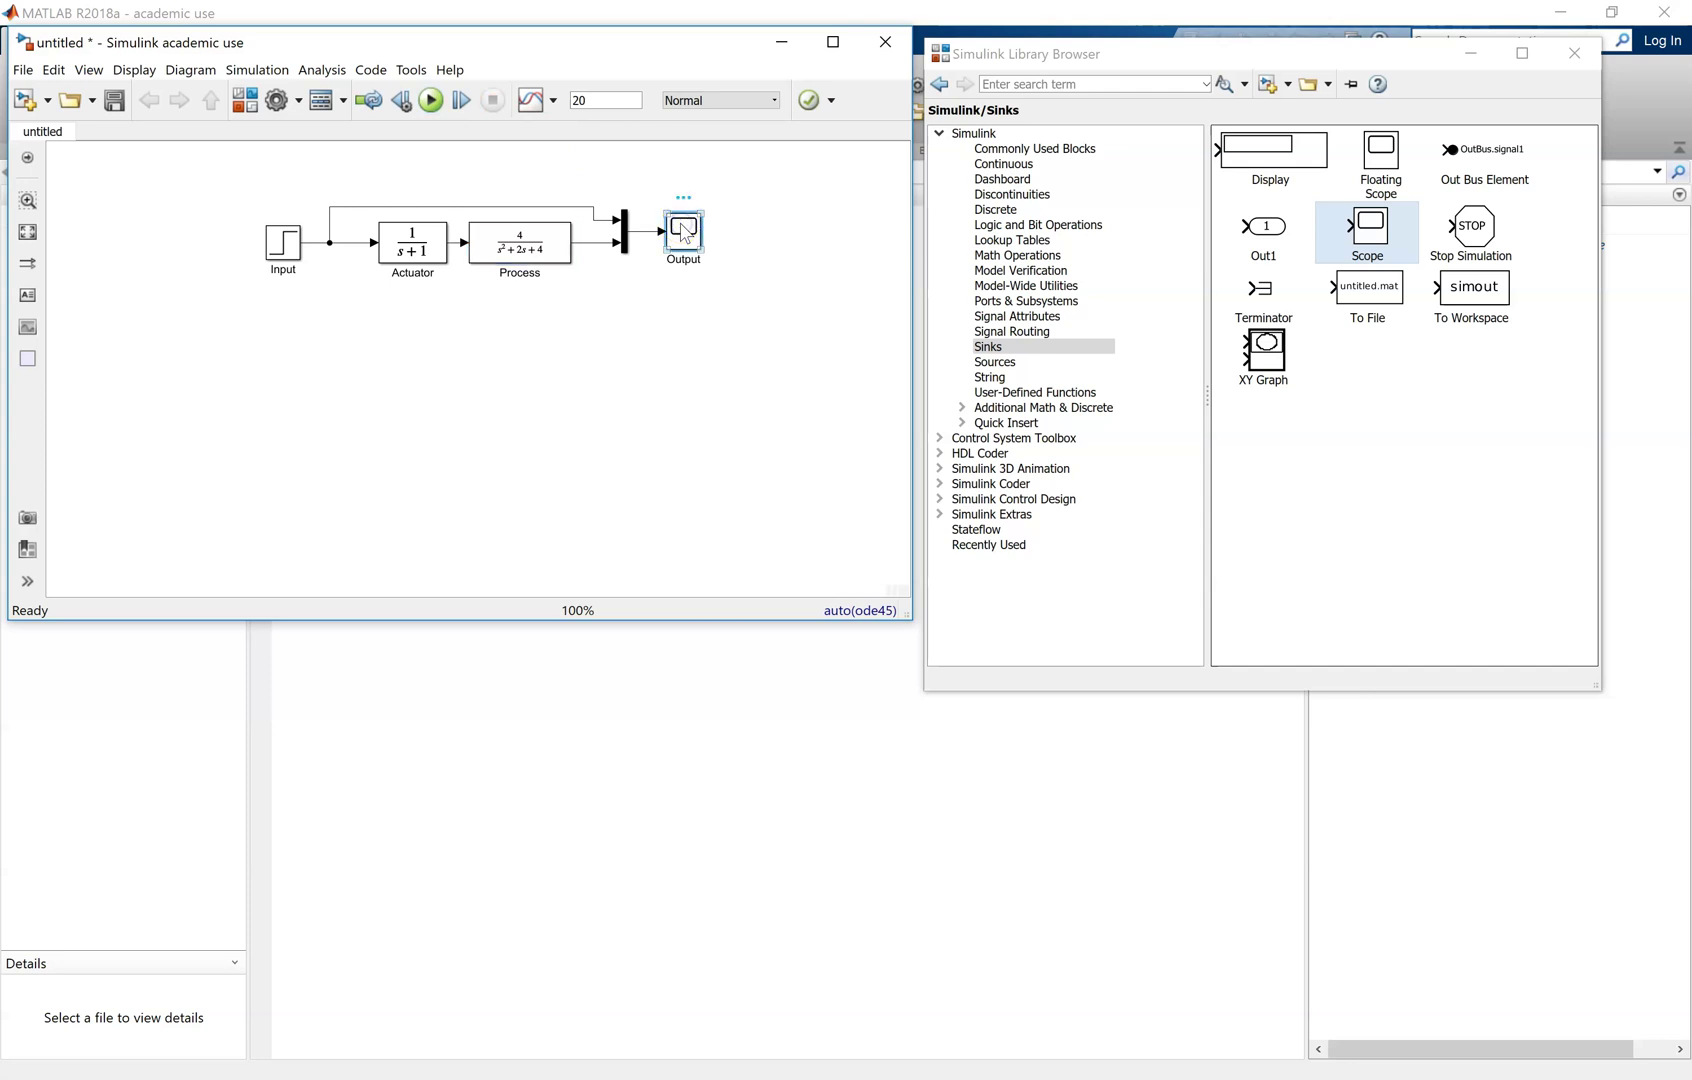
double_click(683, 230)
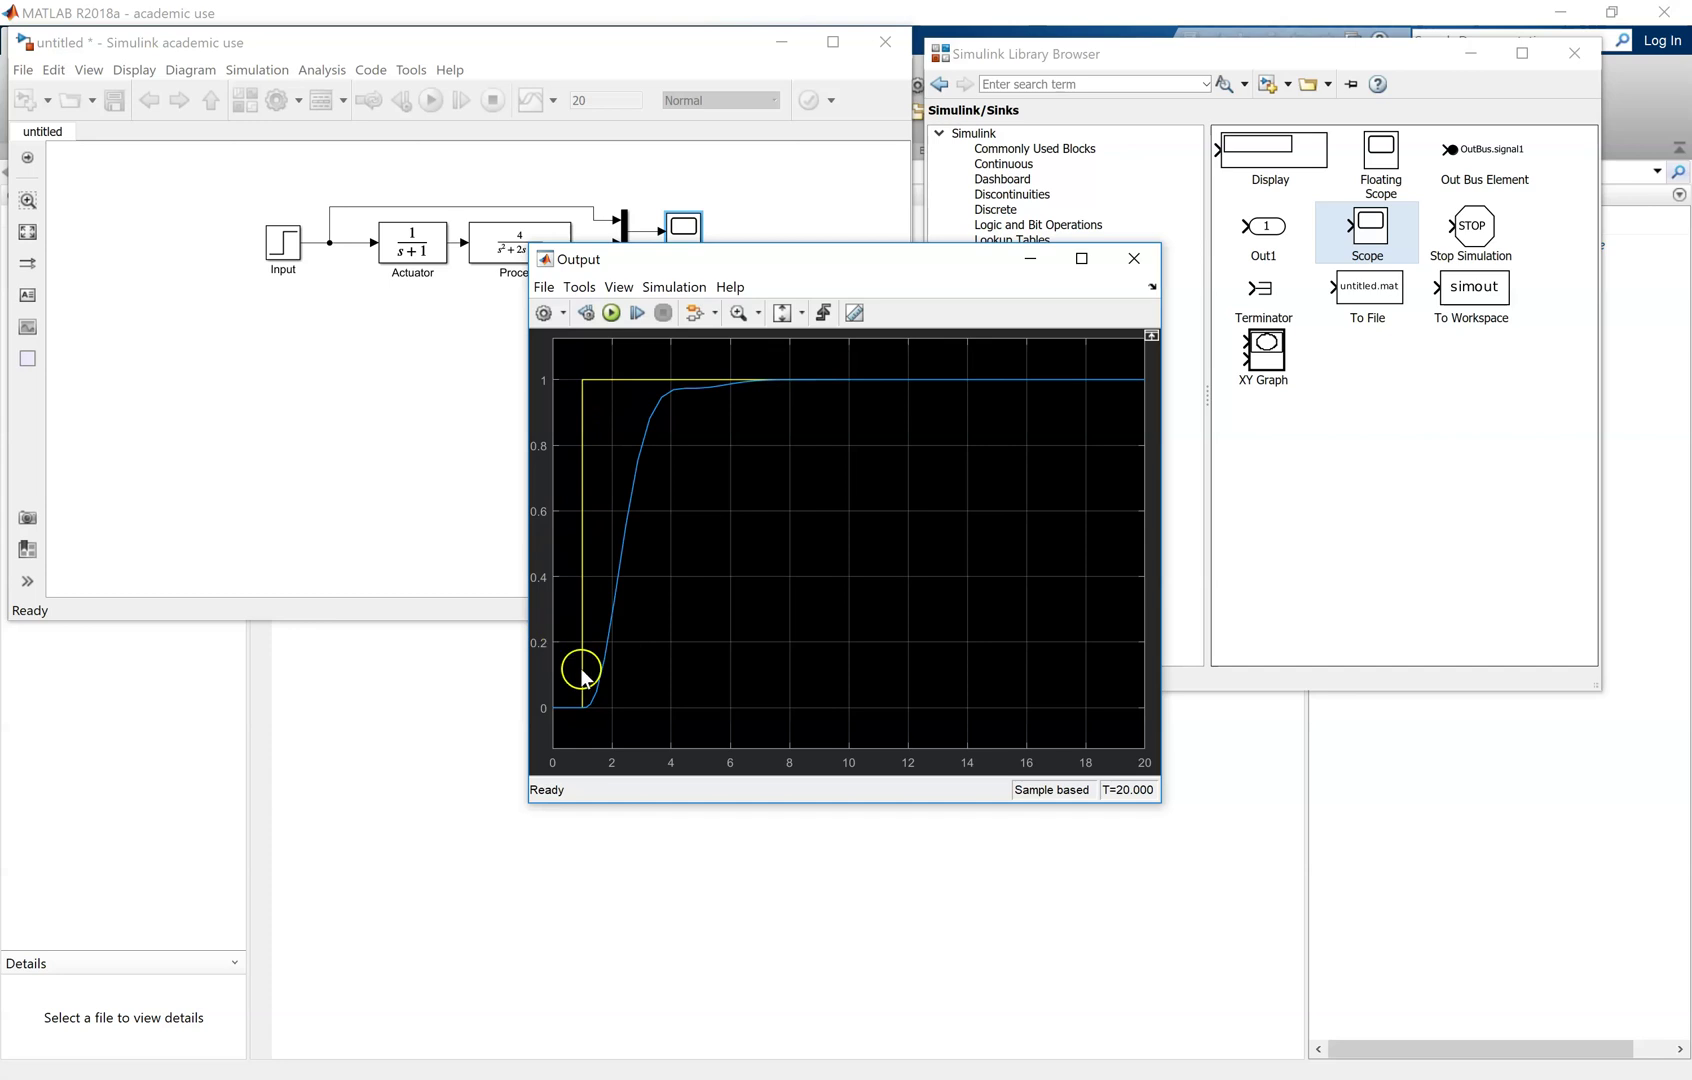
left_click(1133, 262)
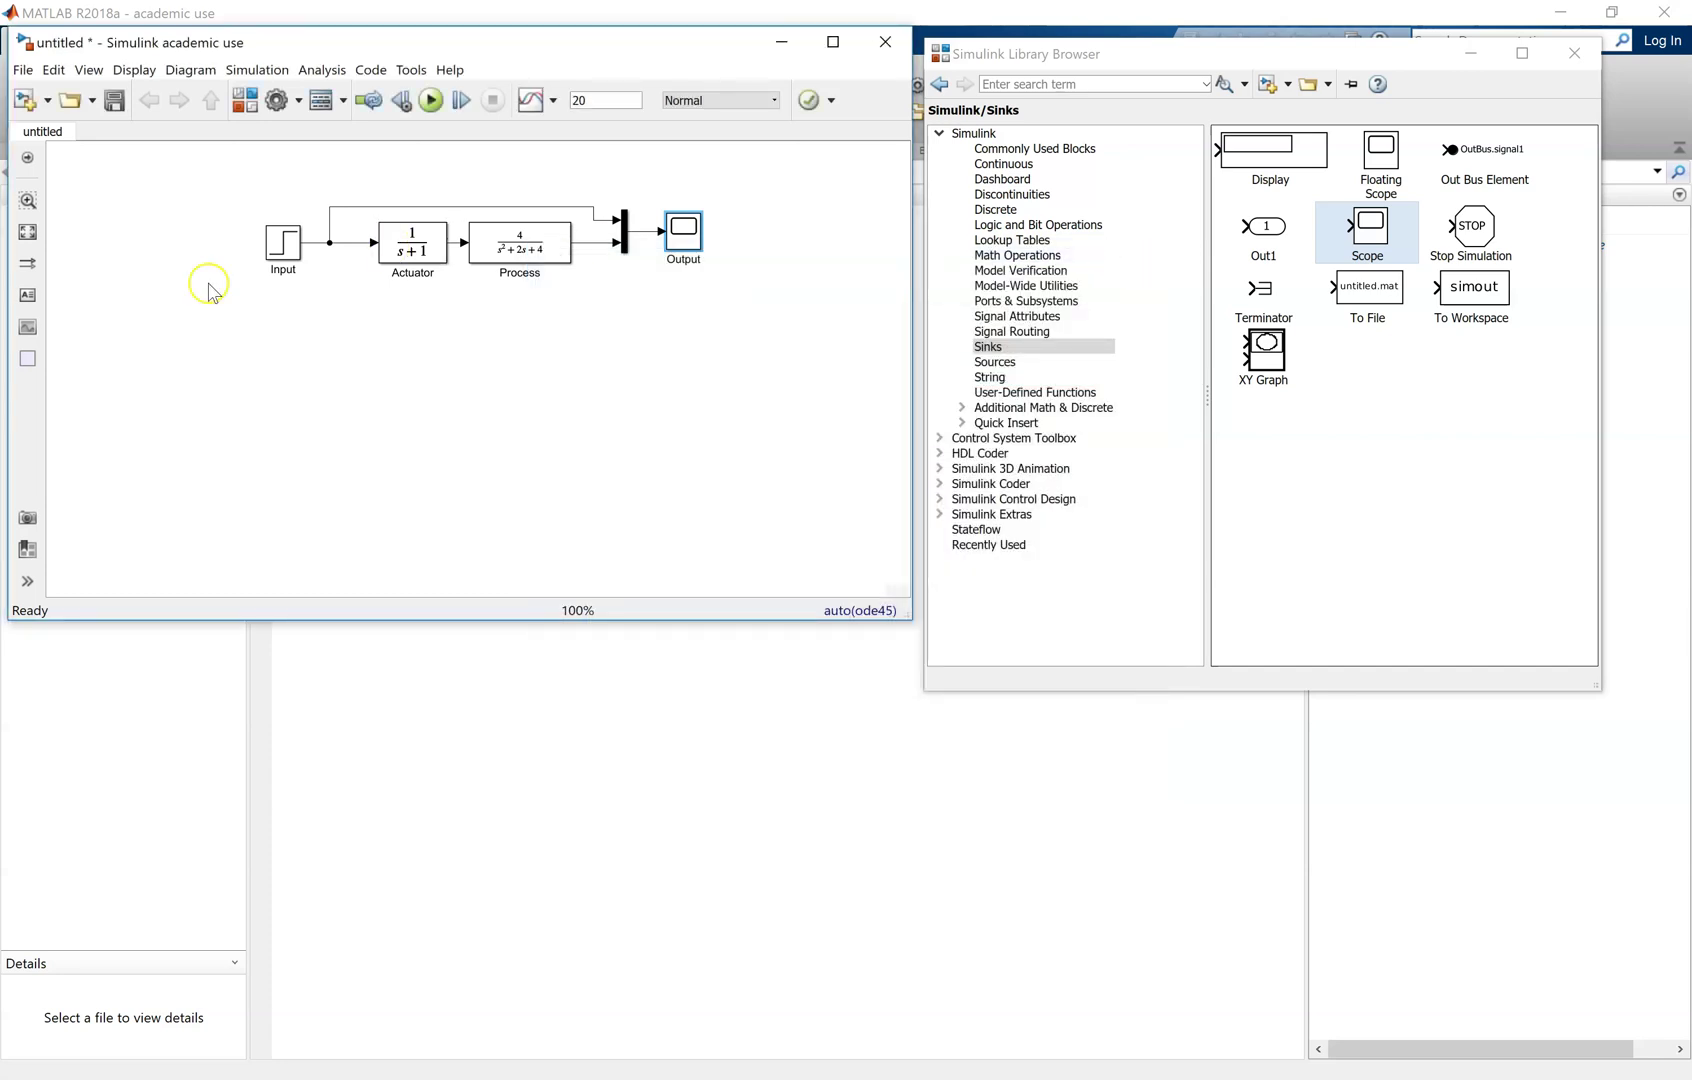
Add the annotation 'Open-loop system' above the model.
left_click(27, 297)
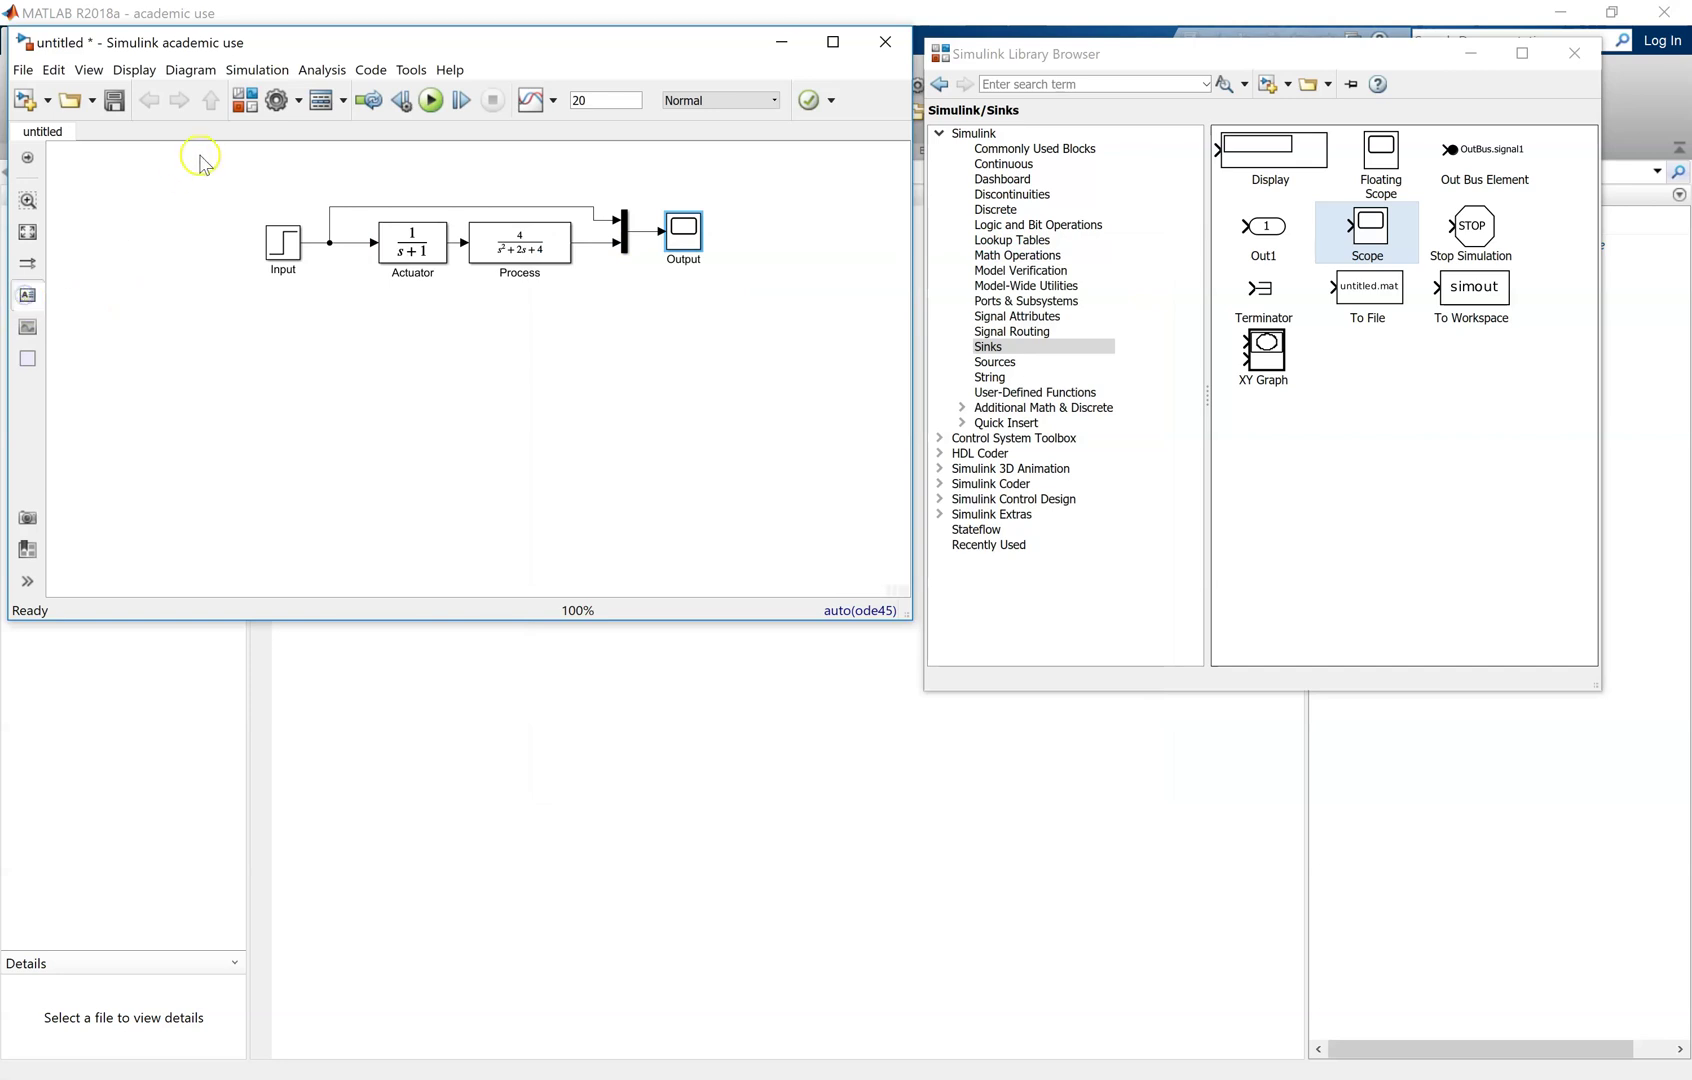
left_click(259, 166)
type("Open-loop system")
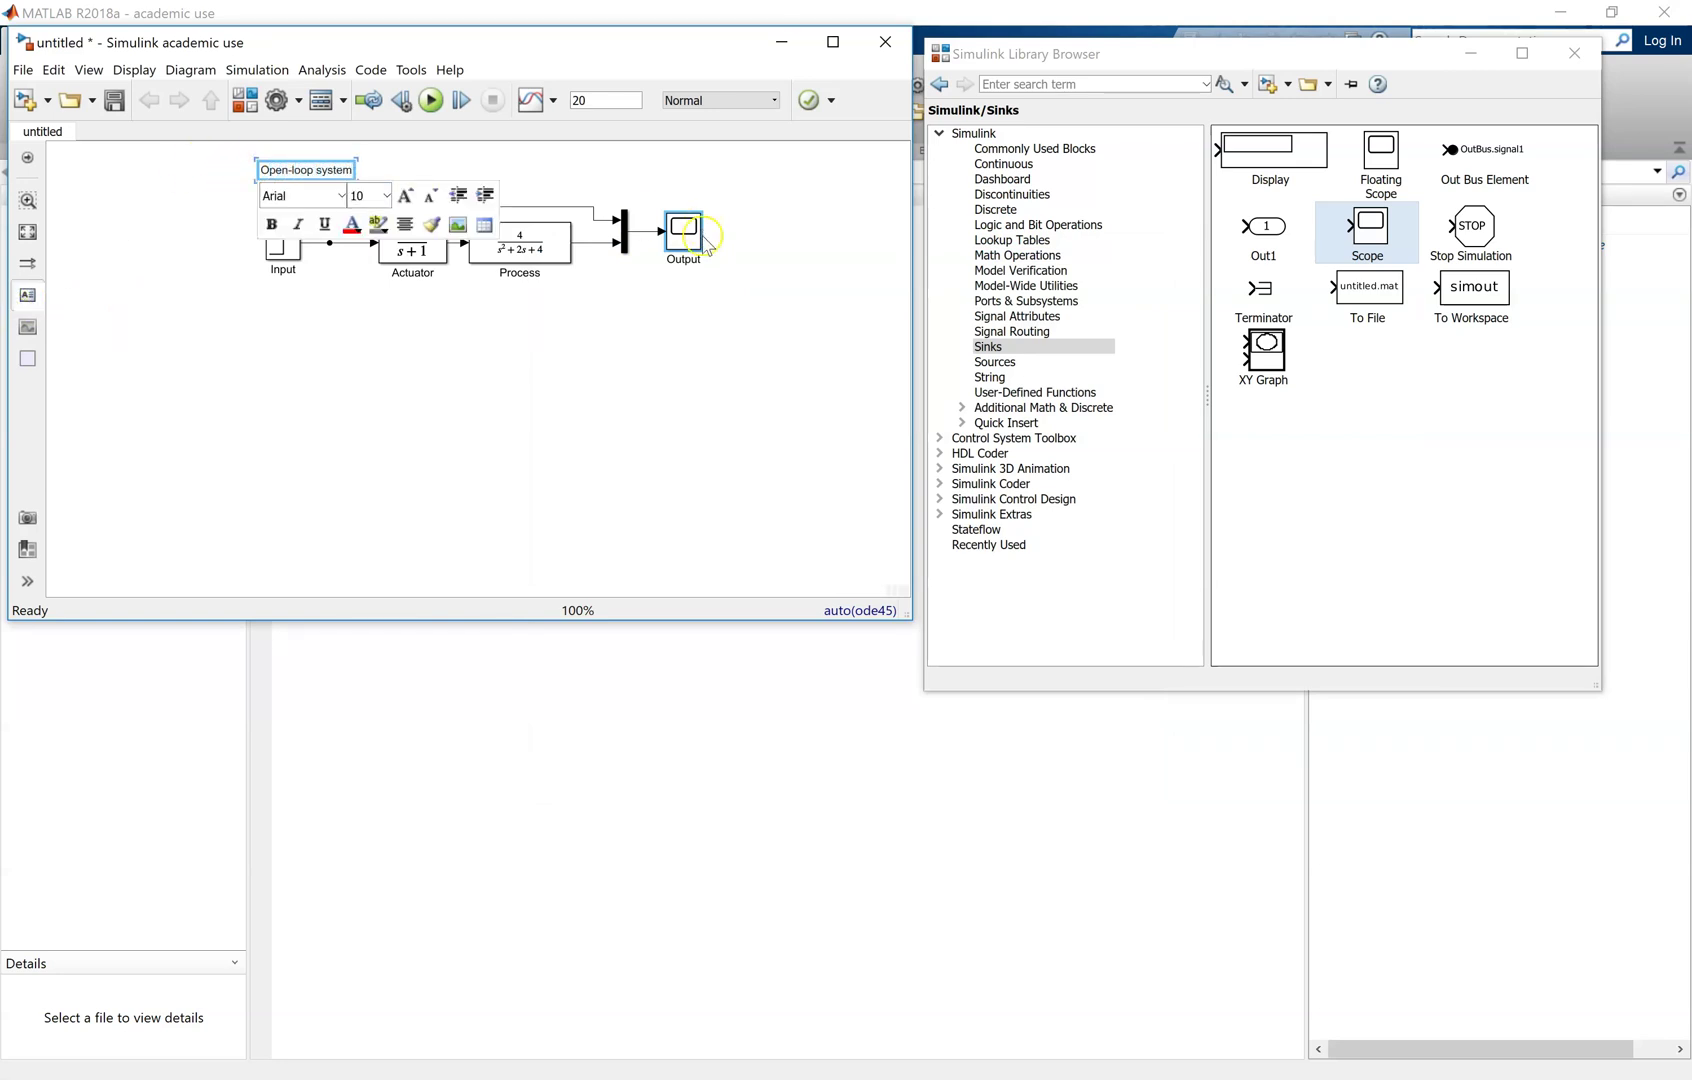
left_click(549, 437)
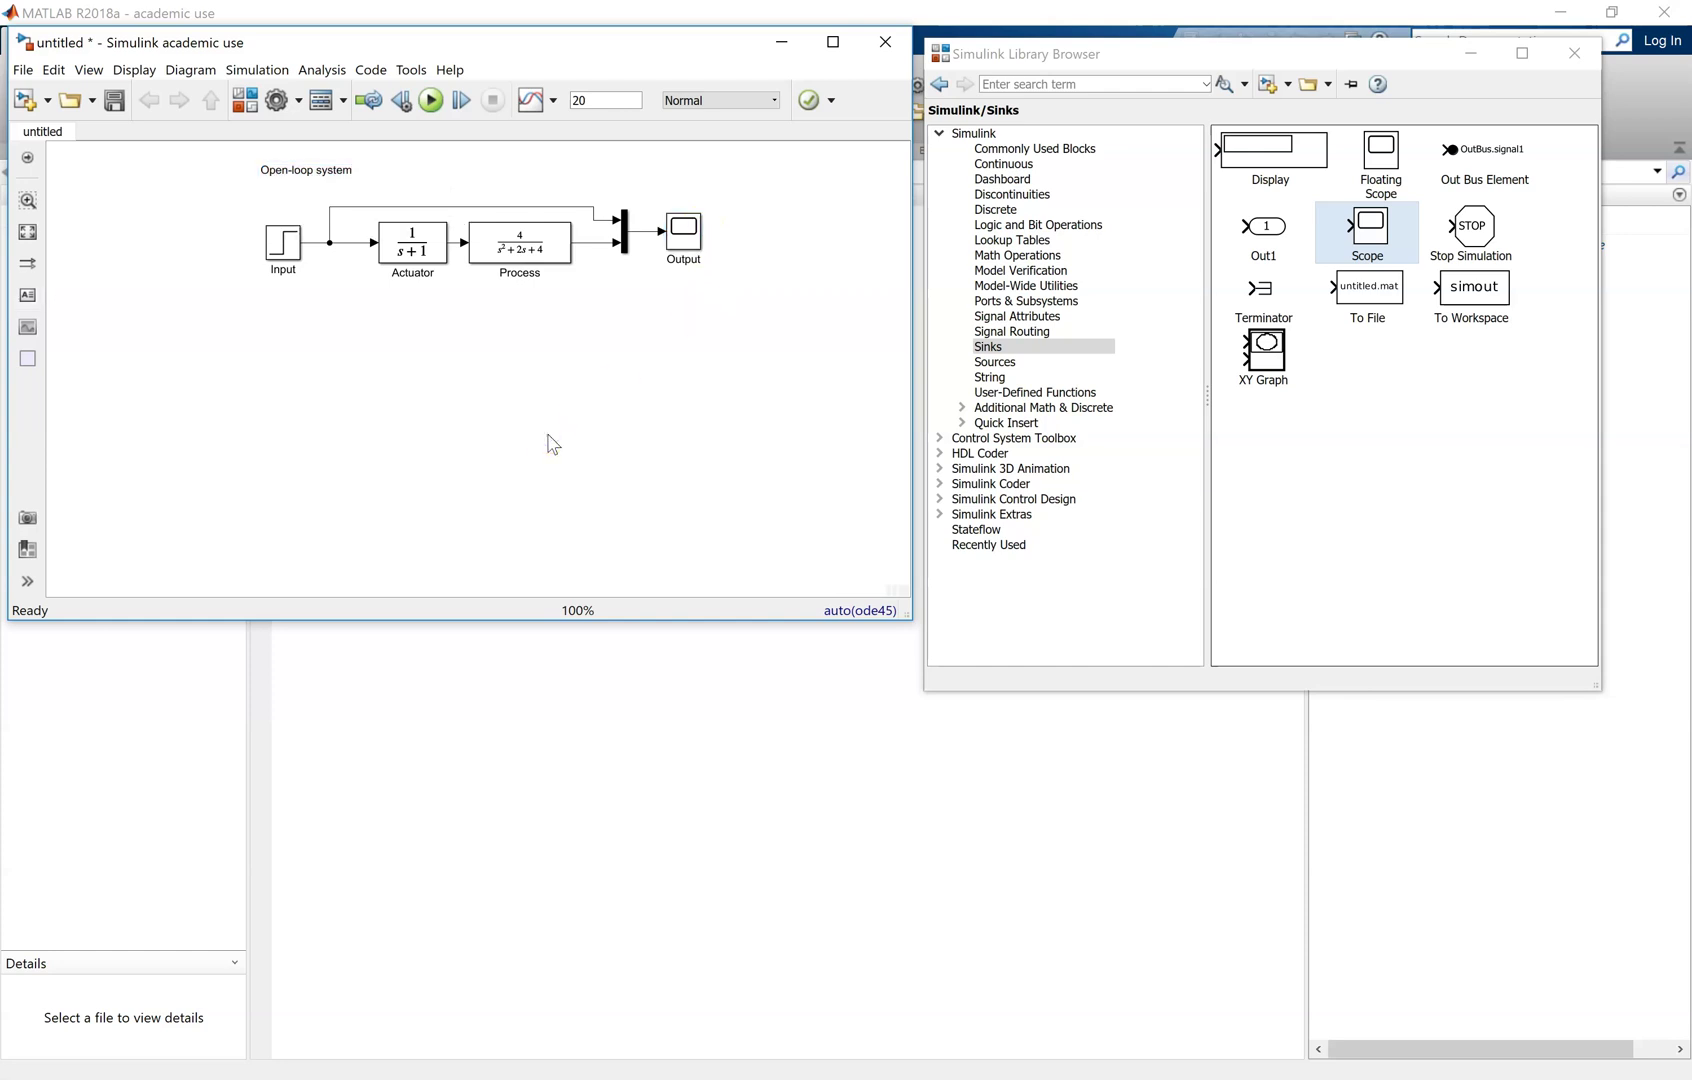
Copy the whole labelled system and paste the copy below the original.
left_click_drag(740, 352, 259, 163)
right_click(306, 181)
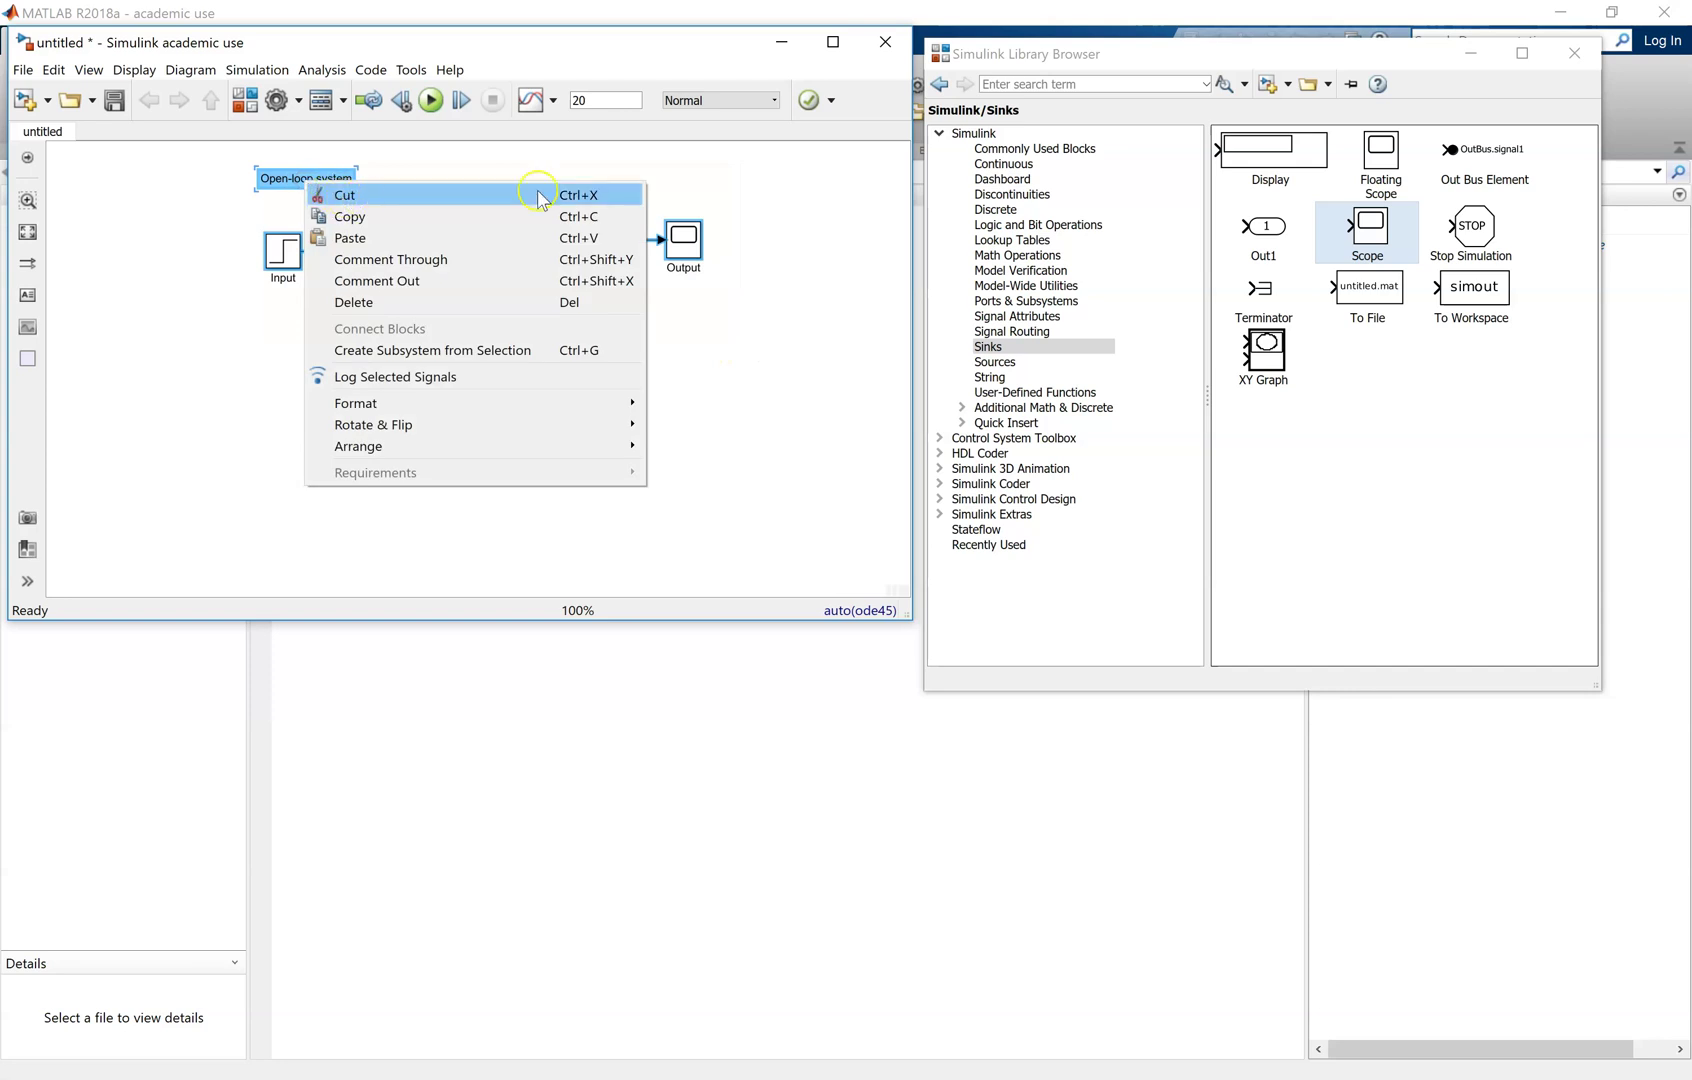
left_click(476, 213)
left_click(404, 442)
right_click(404, 442)
left_click(459, 526)
left_click_drag(546, 519, 405, 417)
left_click(745, 327)
Append 'with disturbance' to the lower copy's annotation.
double_click(350, 336)
left_click(350, 342)
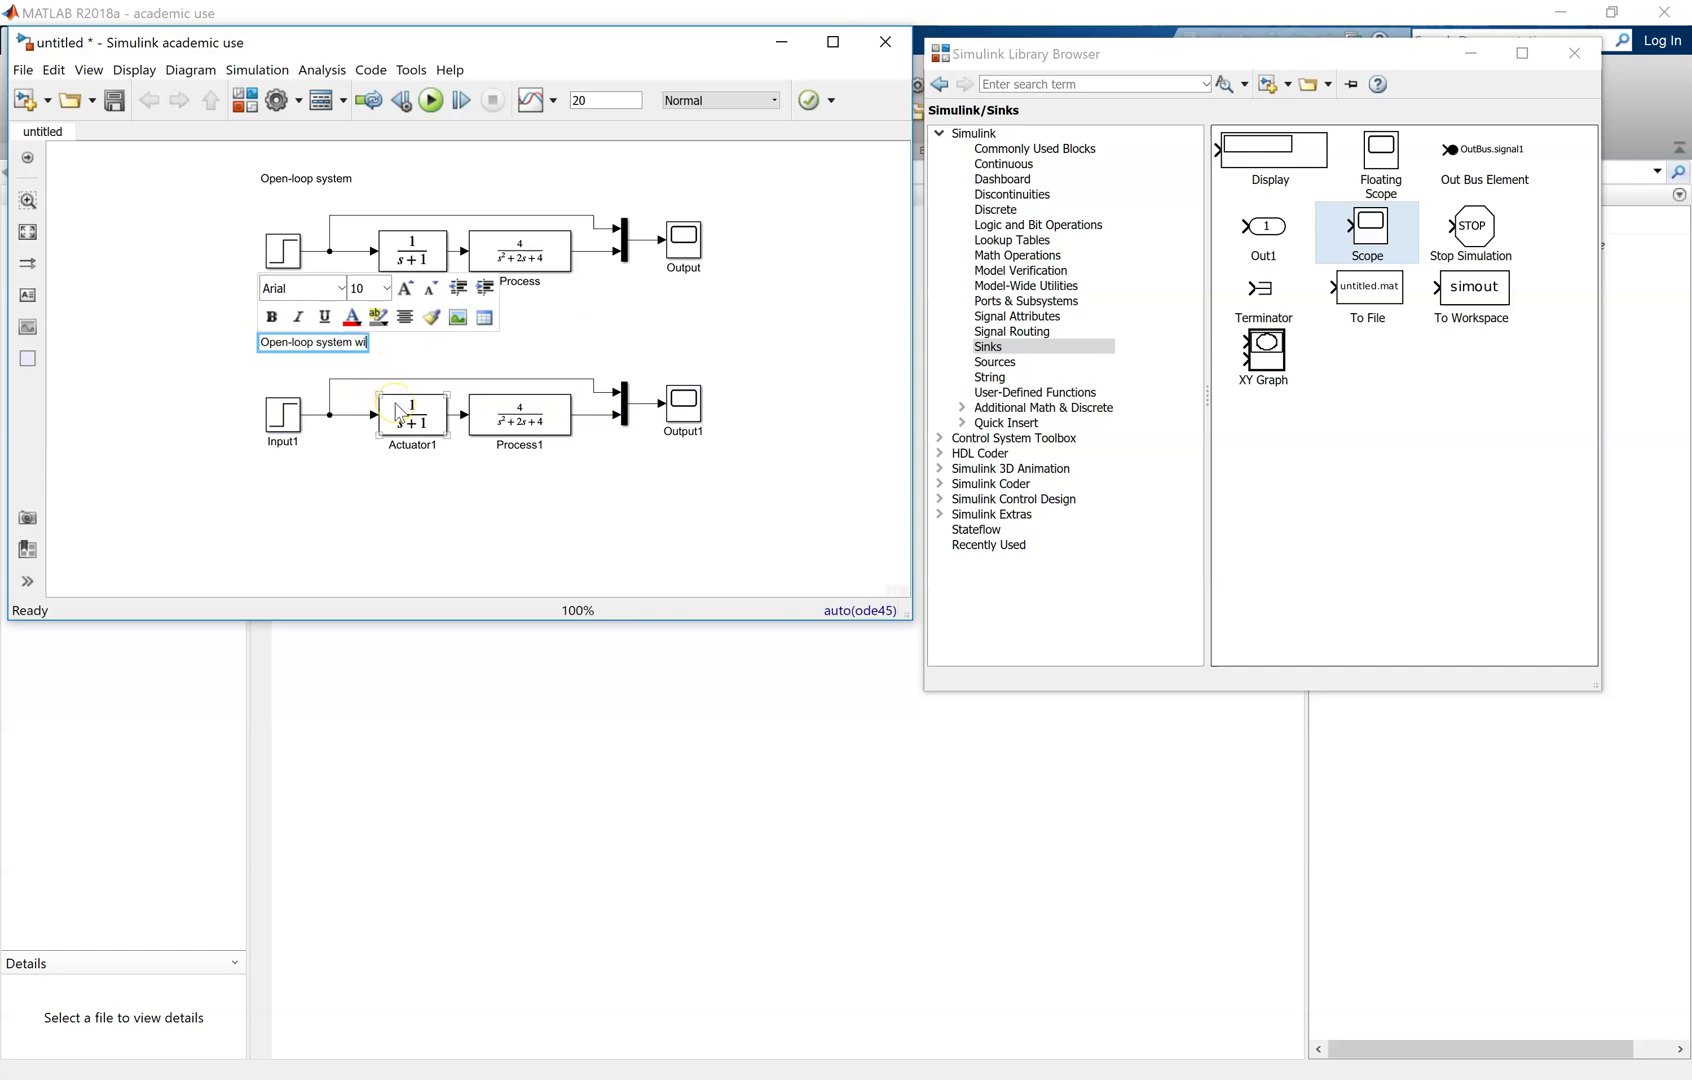
type("with disu")
Insert a Subtract block from Math Operations between Actuator1 and Process1.
left_click(508, 462)
mouse_move(730, 353)
left_mouse_down()
mouse_move(636, 424)
mouse_move(500, 460)
mouse_move(509, 425)
mouse_move(645, 408)
left_mouse_up()
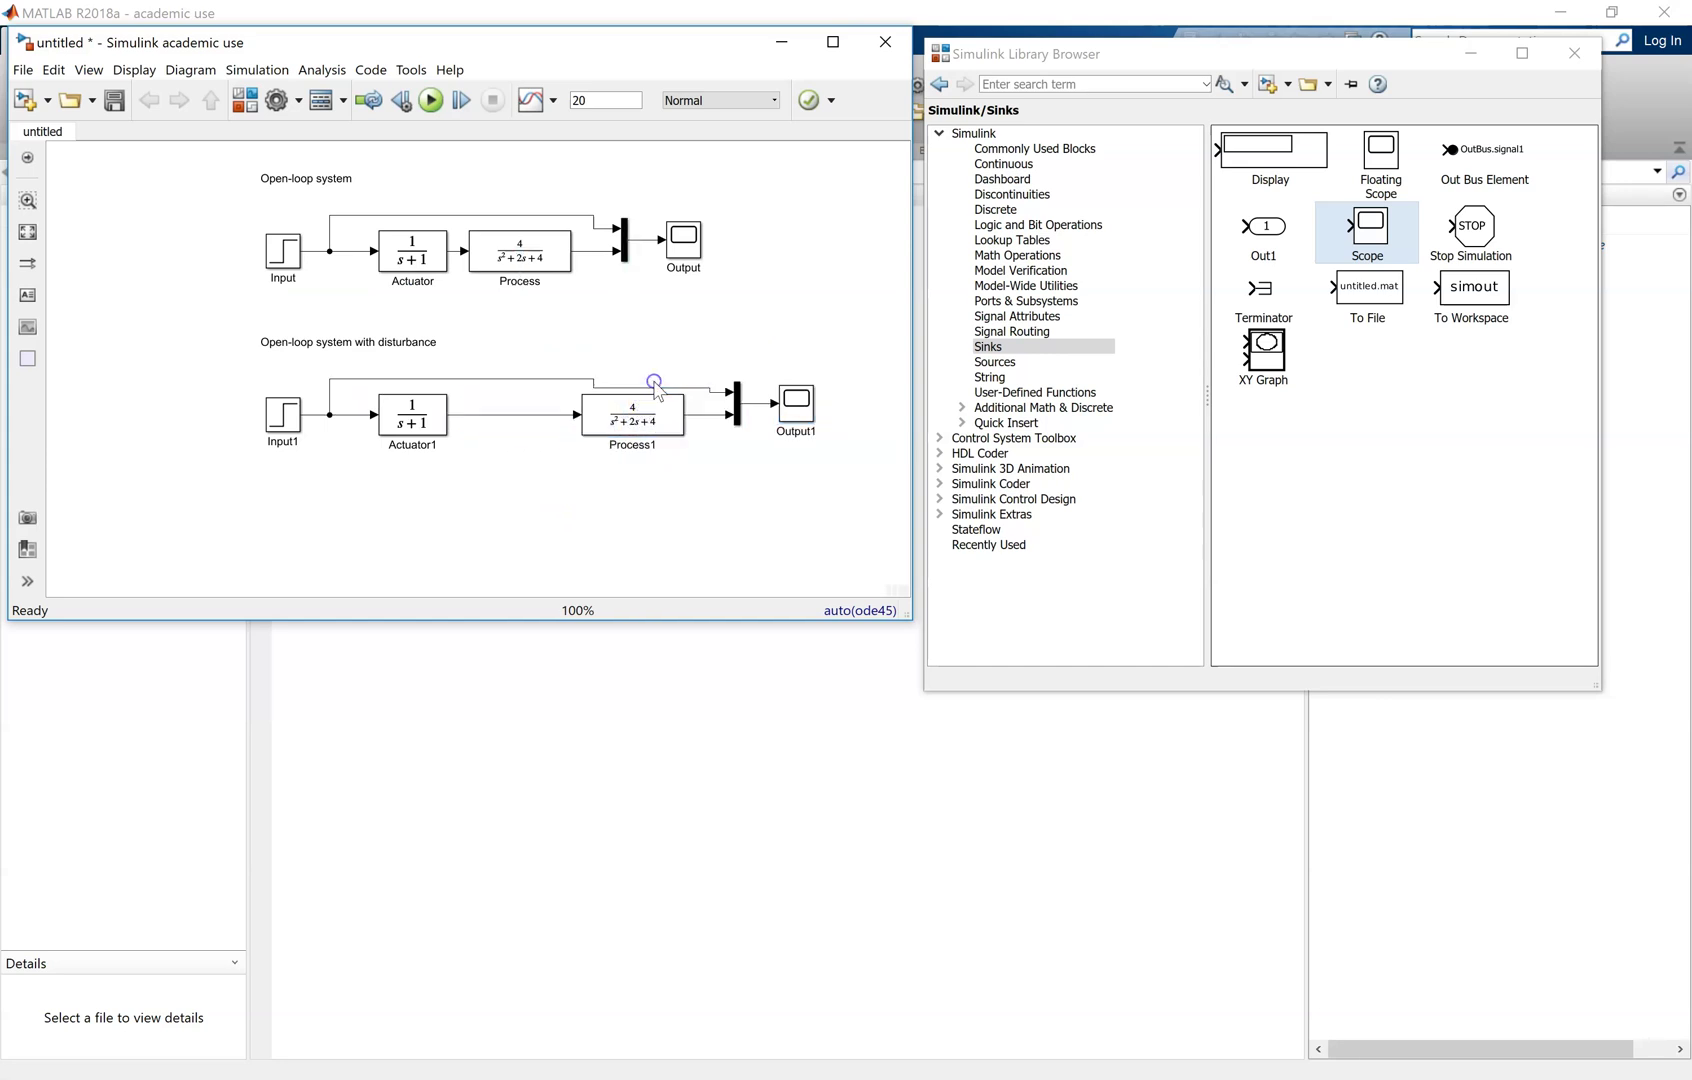
left_click(688, 378)
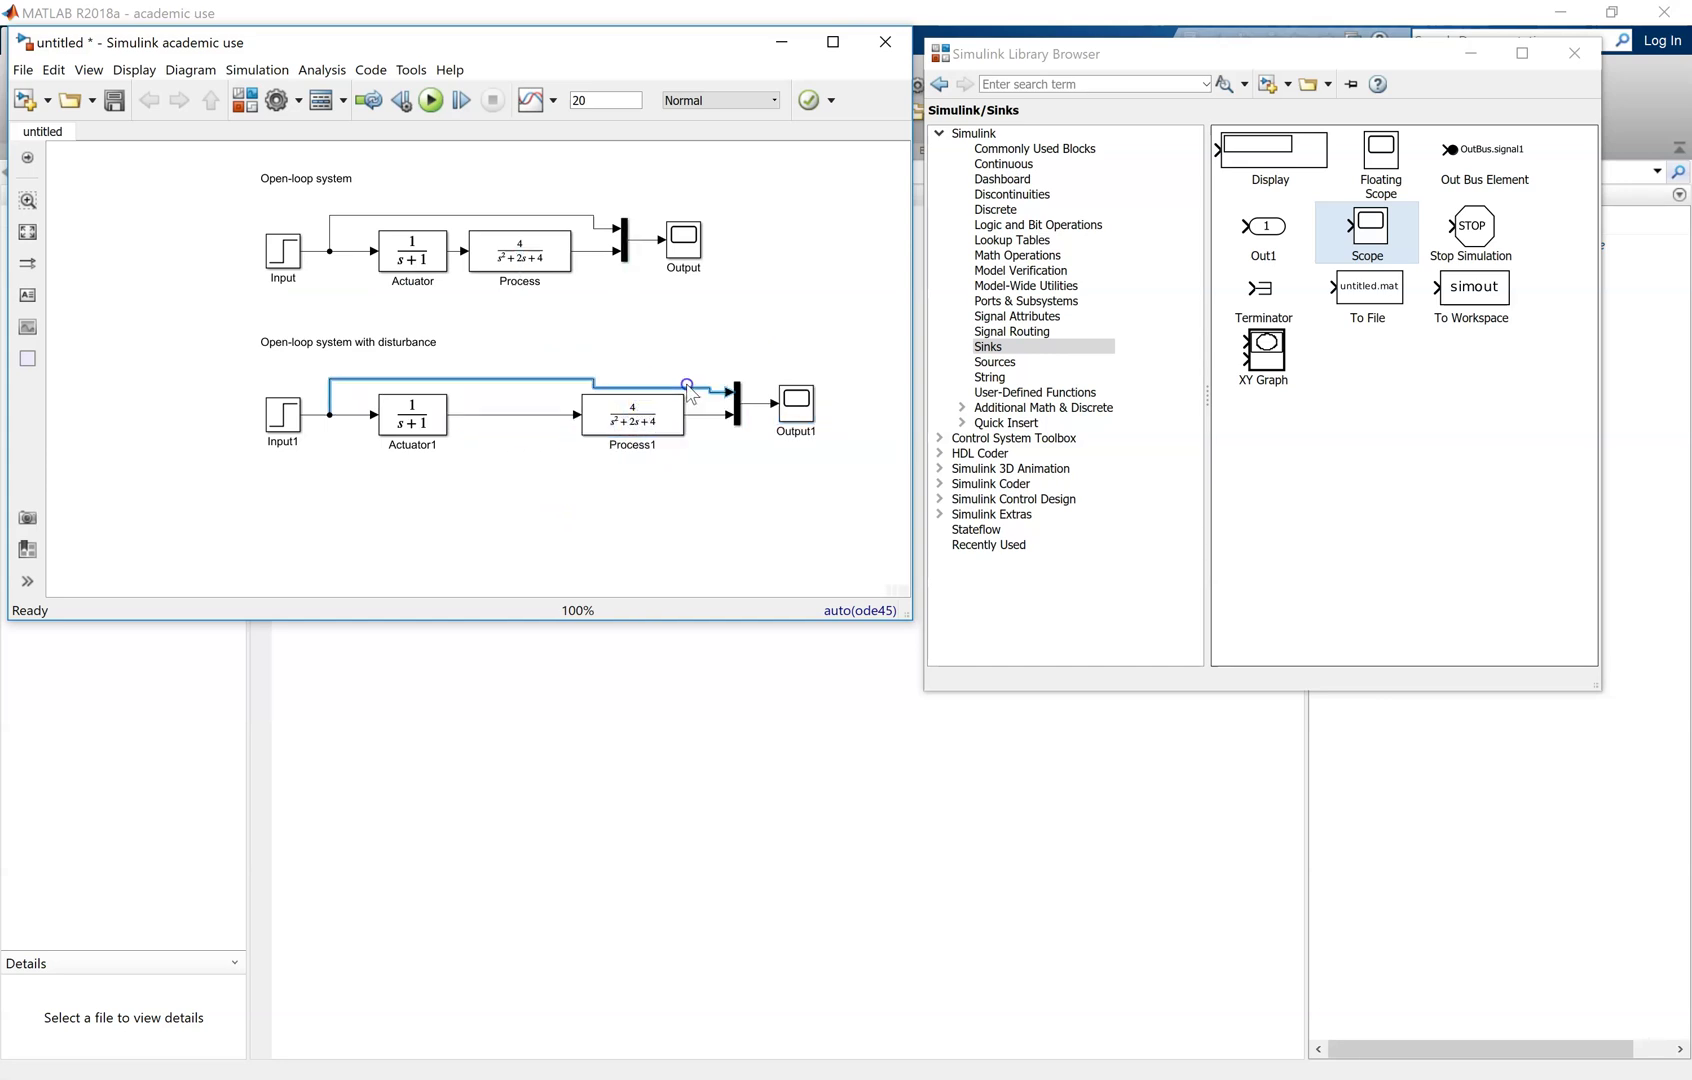
left_click(525, 428)
left_click(516, 416)
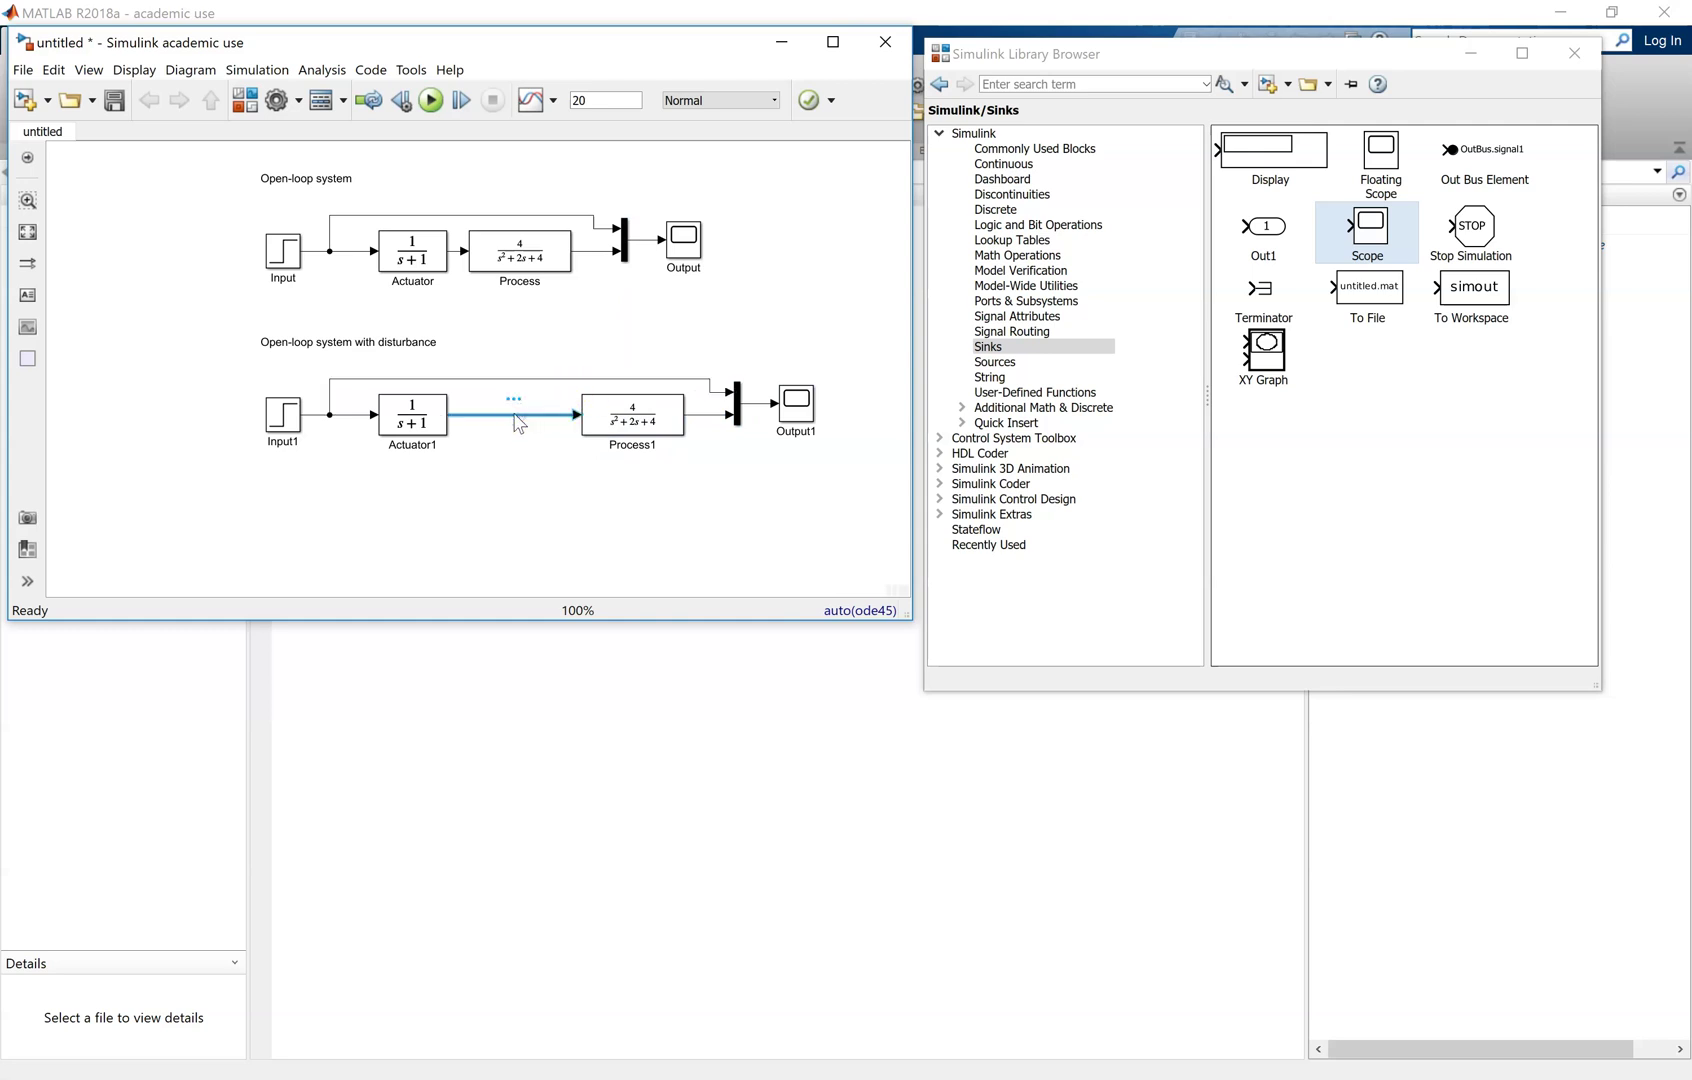
left_click(1062, 151)
scroll(1378, 488, "down", 1)
left_click(1013, 258)
scroll(1410, 515, "down", 10)
scroll(1385, 487, "down", 2)
left_click(1263, 460)
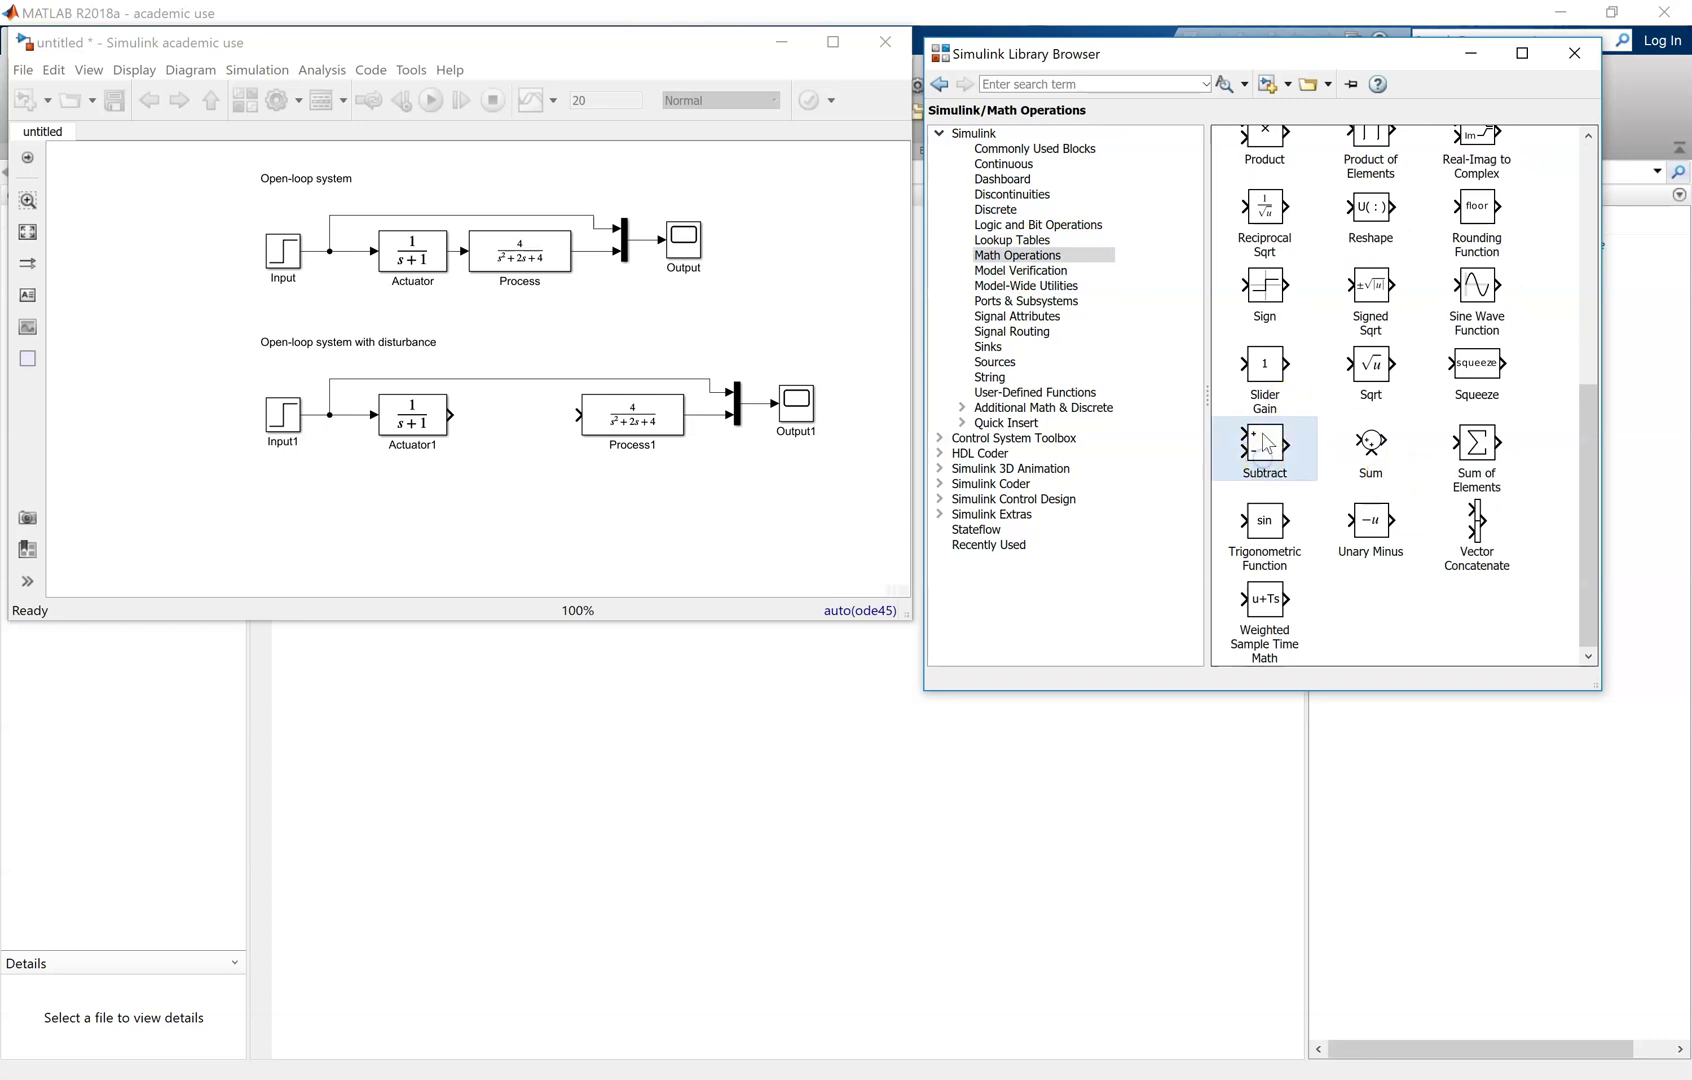
left_click_drag(1266, 444, 580, 415)
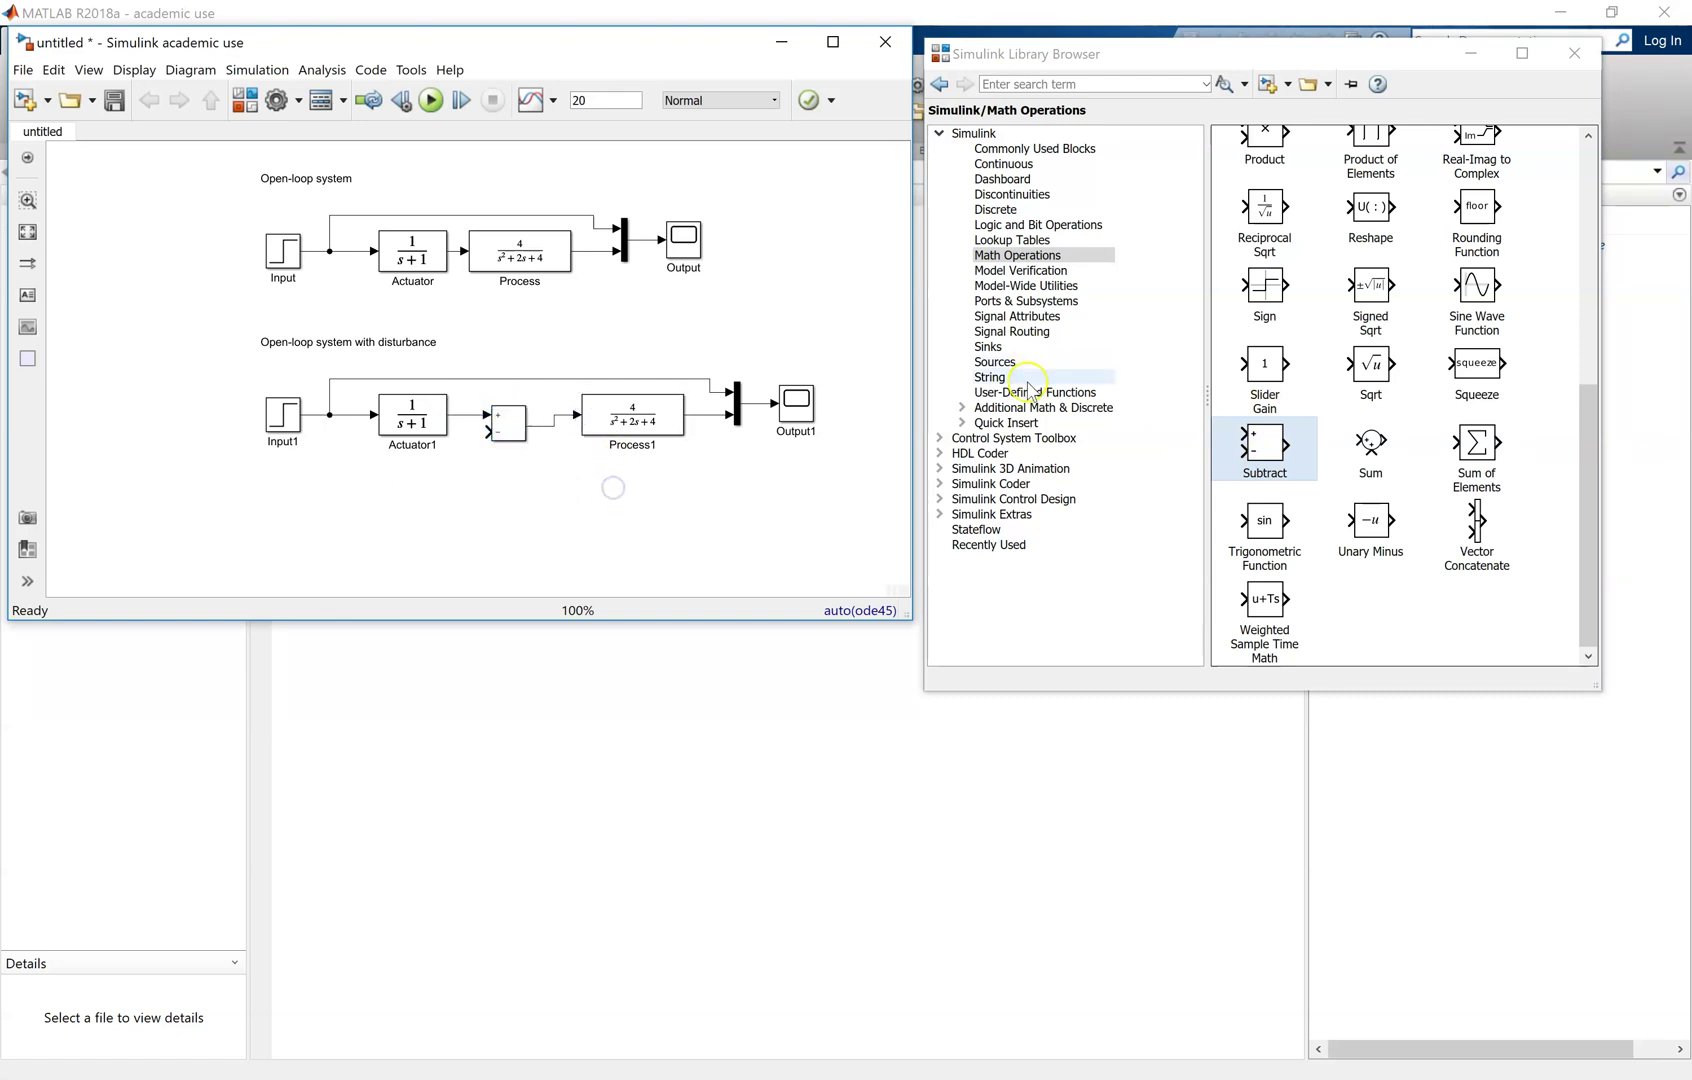
Add a Step block below Actuator1 and wire it to the Subtract's minus input.
left_click(995, 362)
left_click(1286, 545)
mouse_move(1314, 551)
left_mouse_down()
mouse_move(482, 554)
mouse_move(412, 502)
mouse_move(489, 432)
left_mouse_up()
left_click(420, 489)
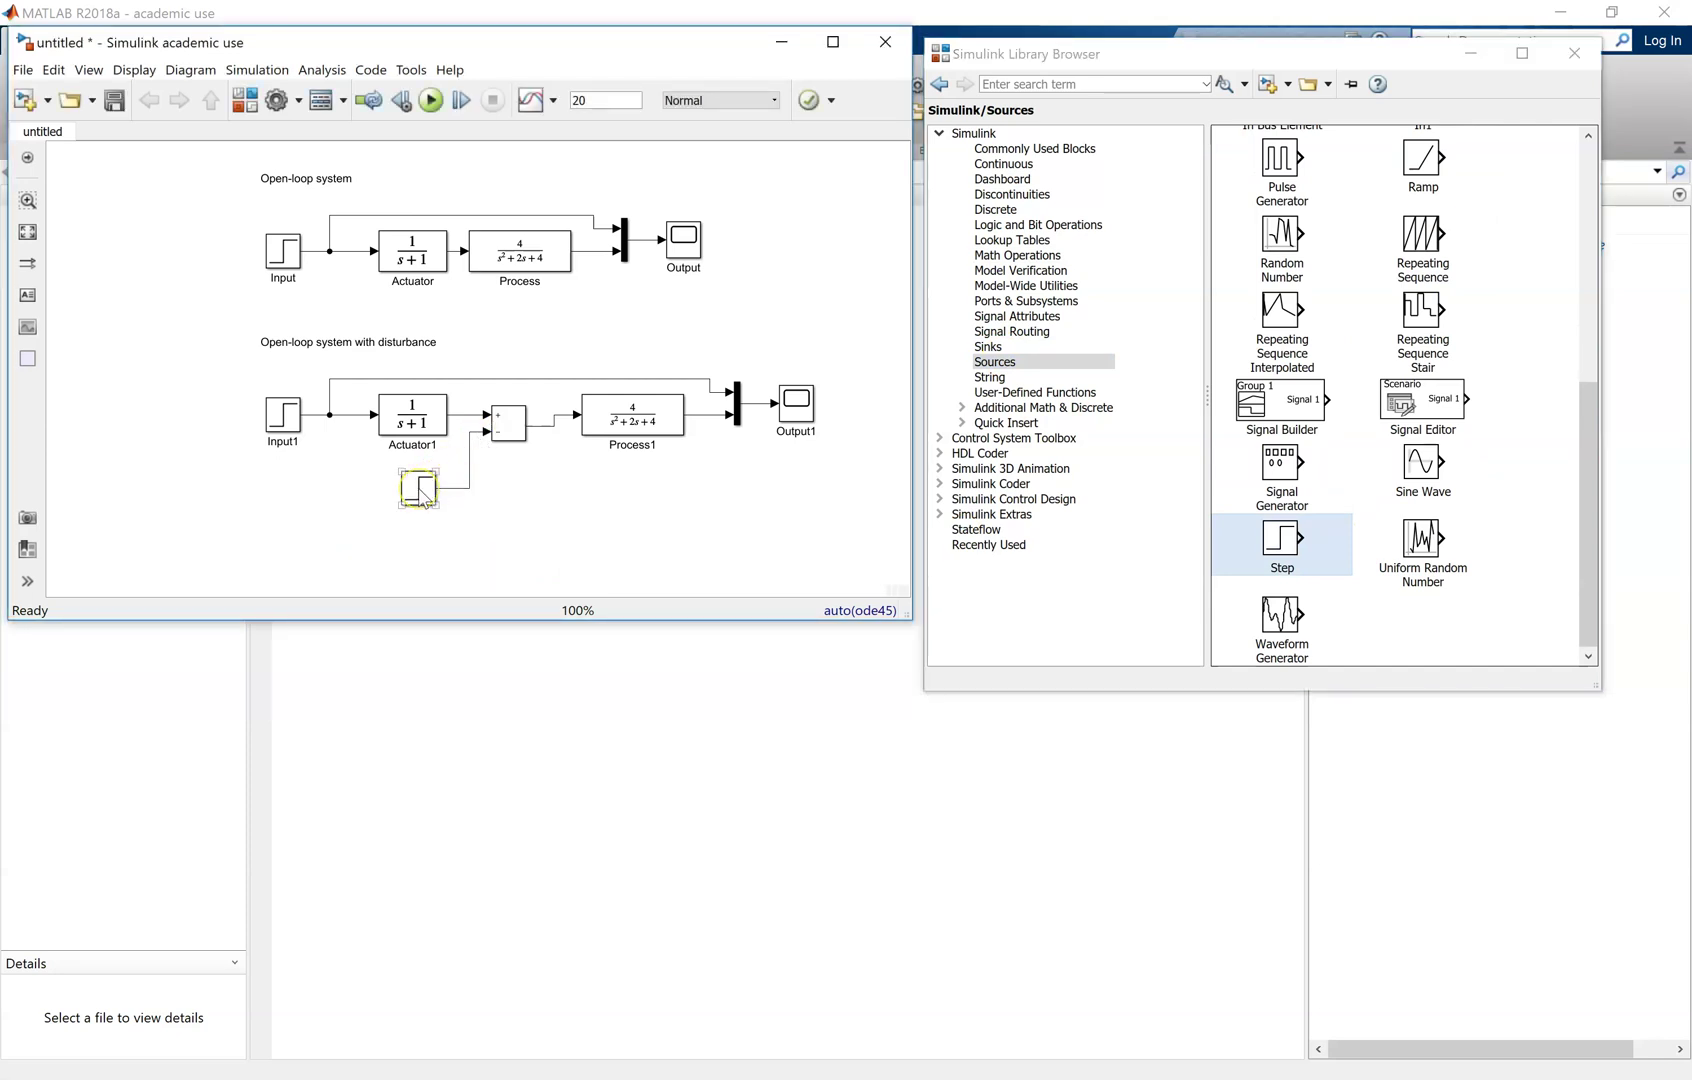
Set the disturbance Step block's final value to 0.1.
double_click(420, 490)
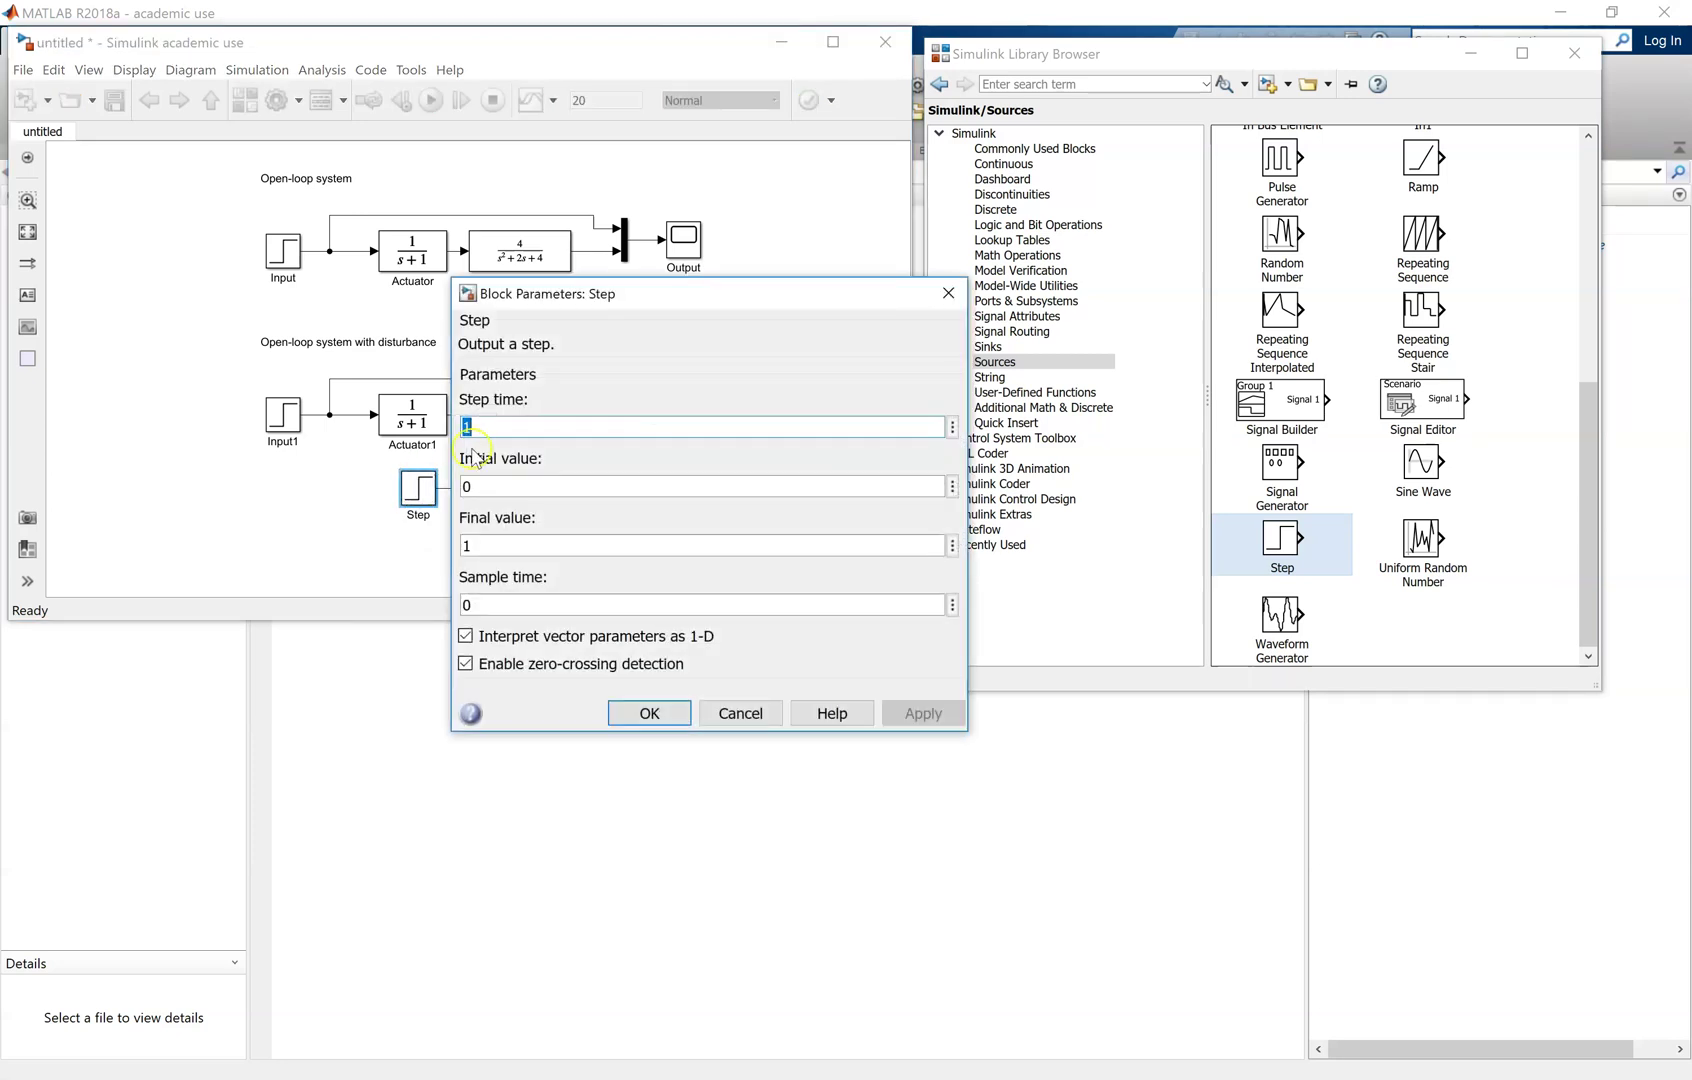
left_click(518, 537)
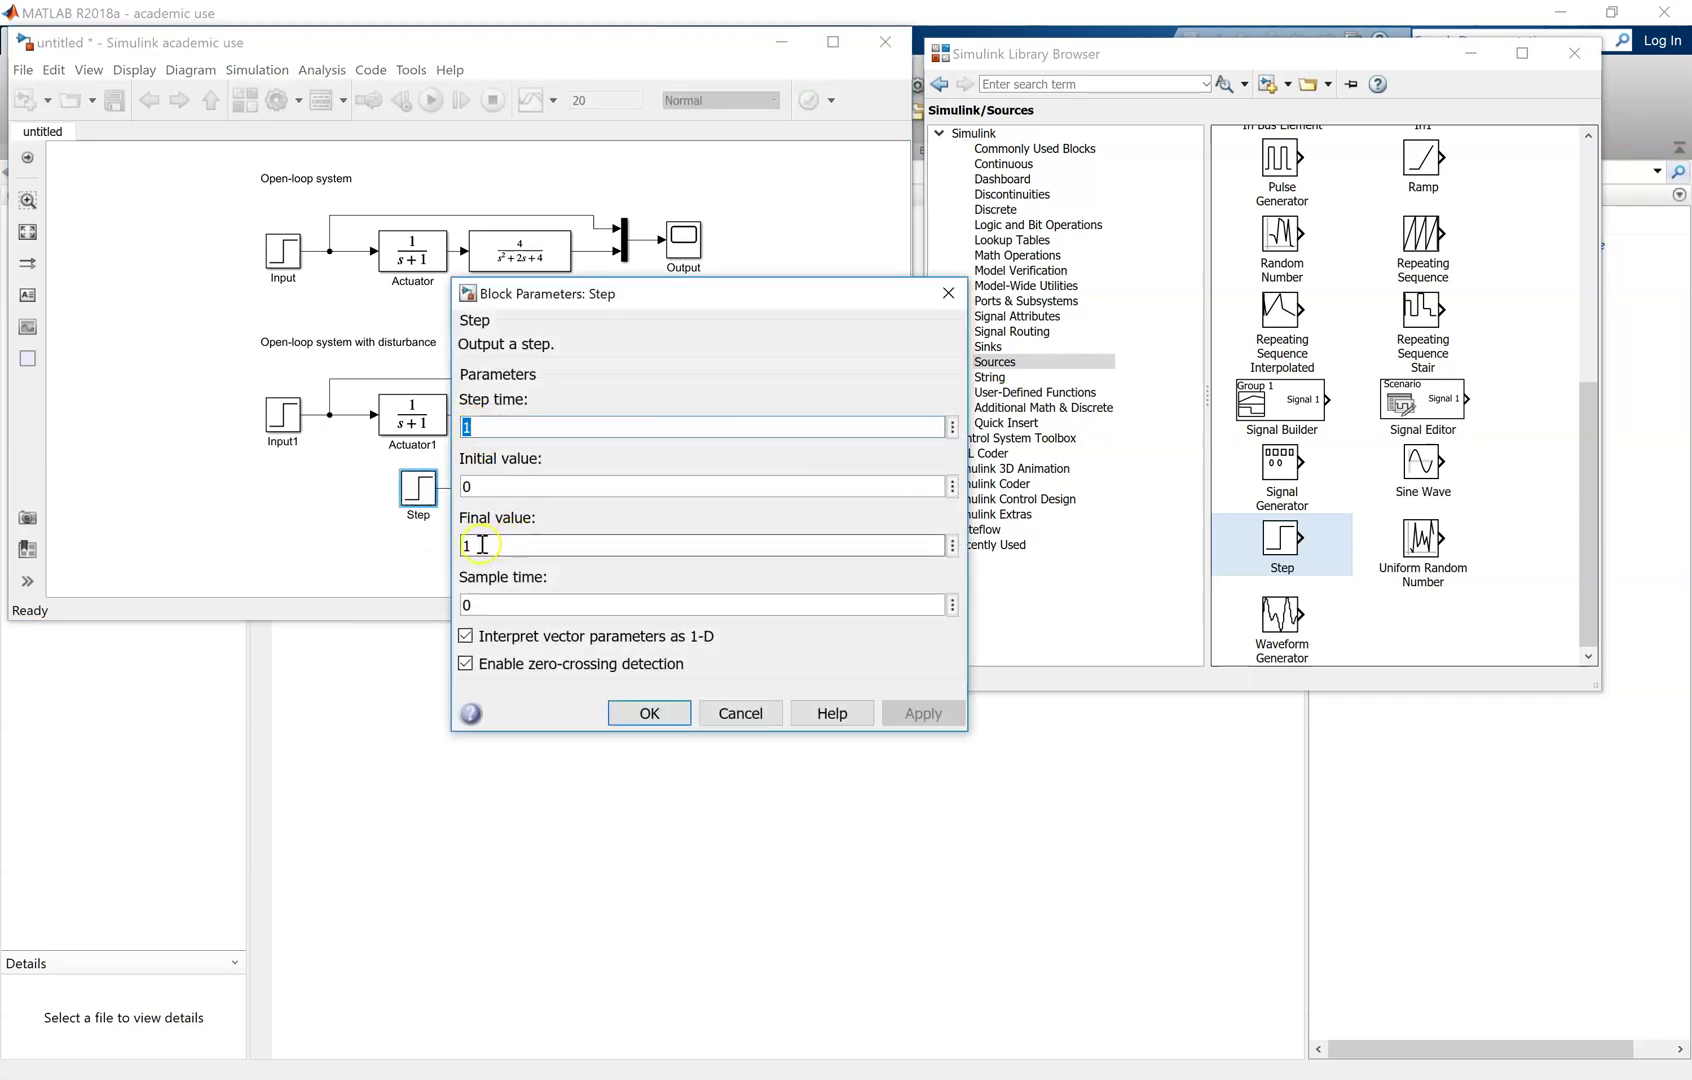
double_click(483, 544)
type("0.1")
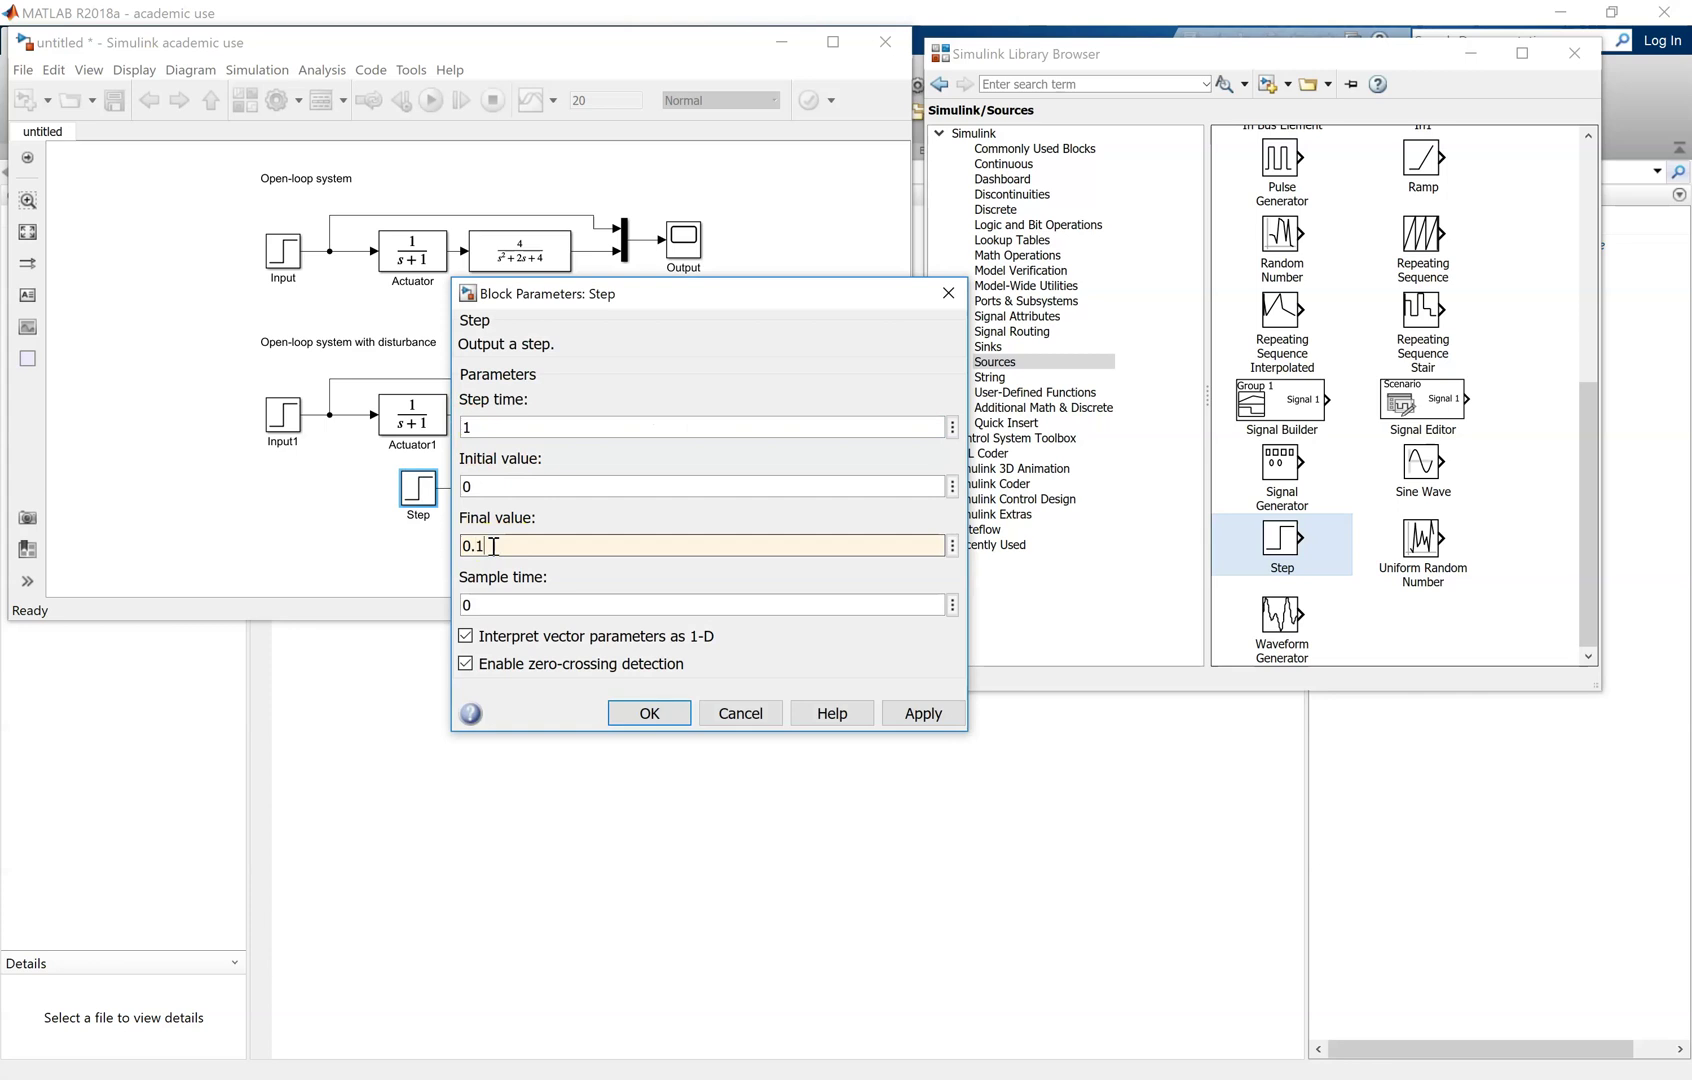
left_click(574, 608)
left_click(923, 713)
left_click(649, 713)
Review Input1's step parameters unchanged, enlarge the window, and run the simulation.
double_click(284, 415)
double_click(335, 352)
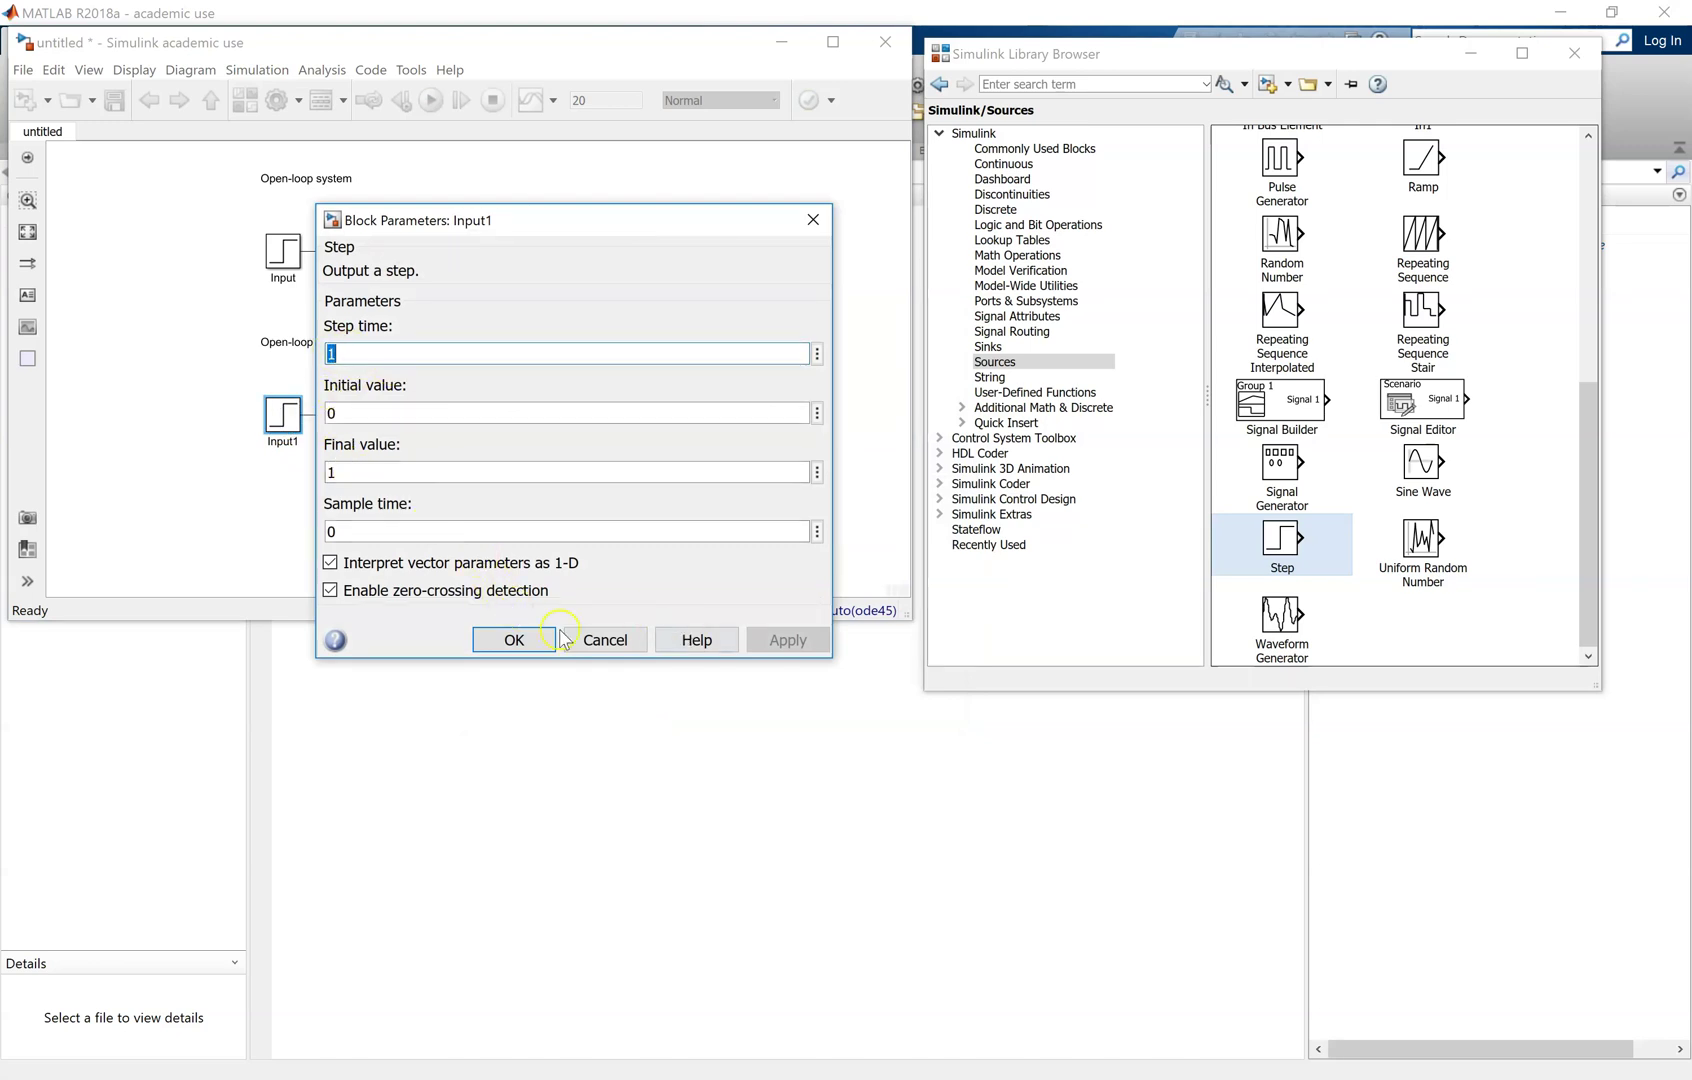
left_click(512, 639)
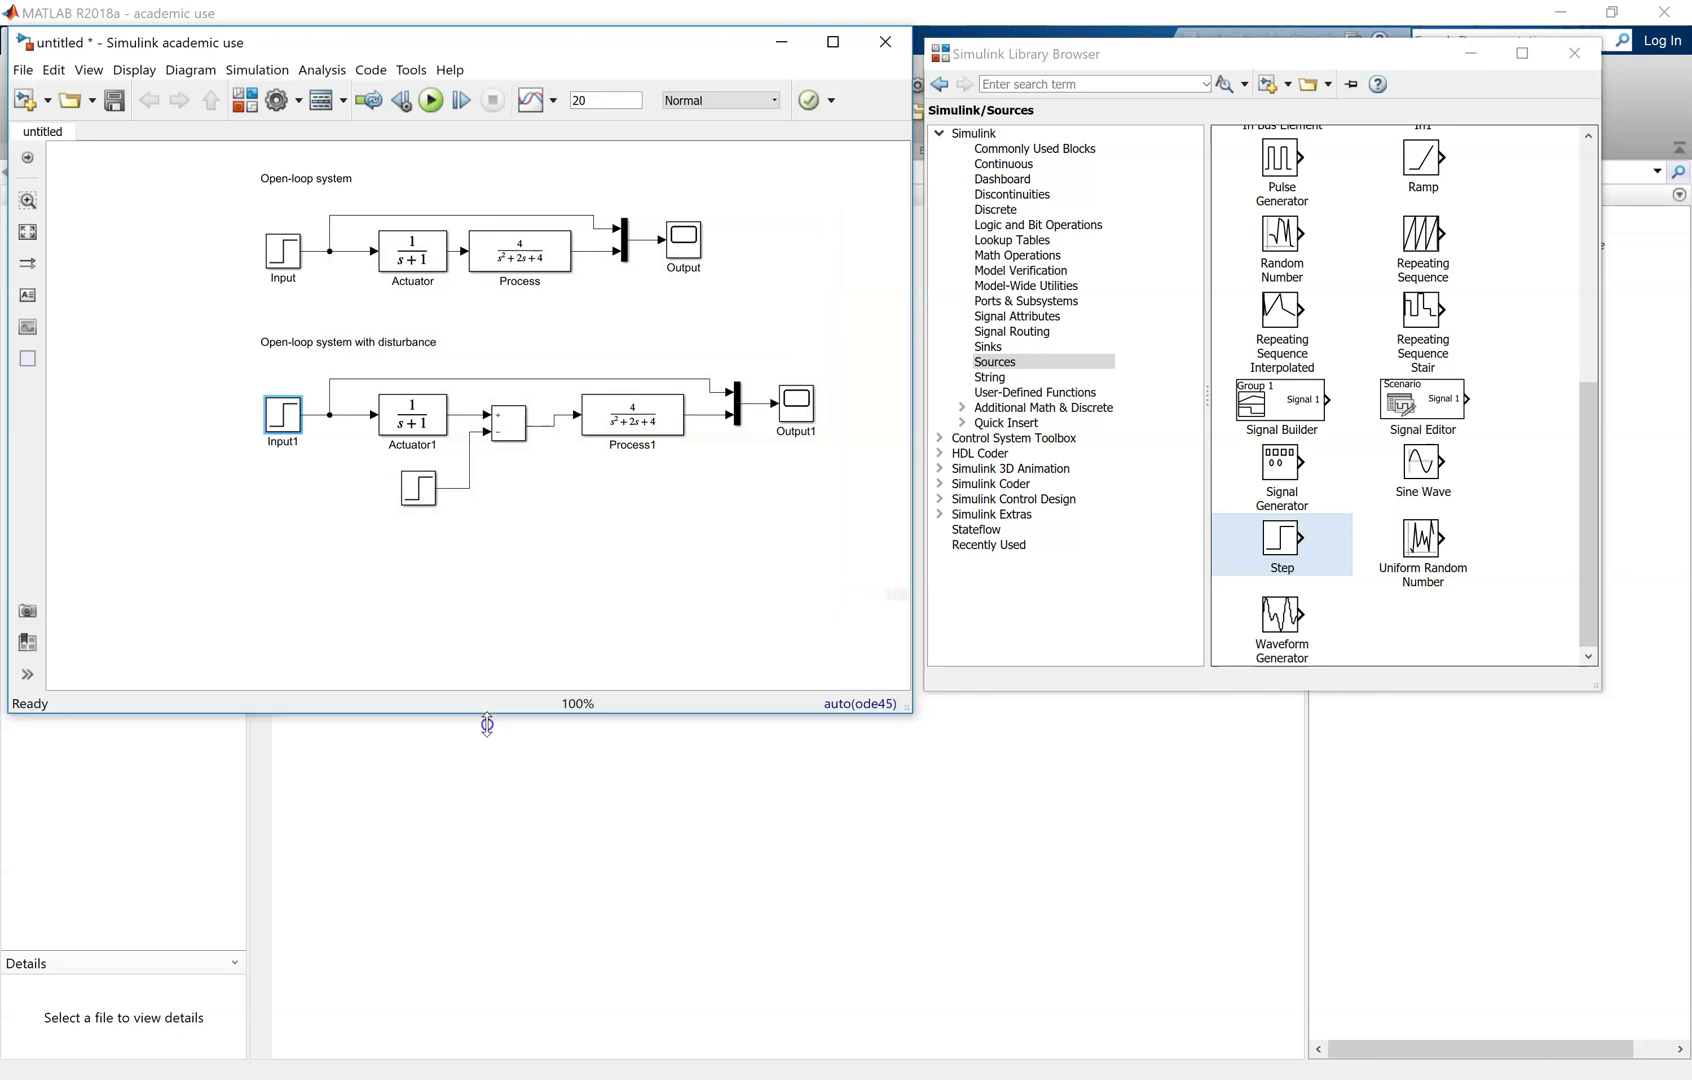
left_click_drag(487, 726, 484, 777)
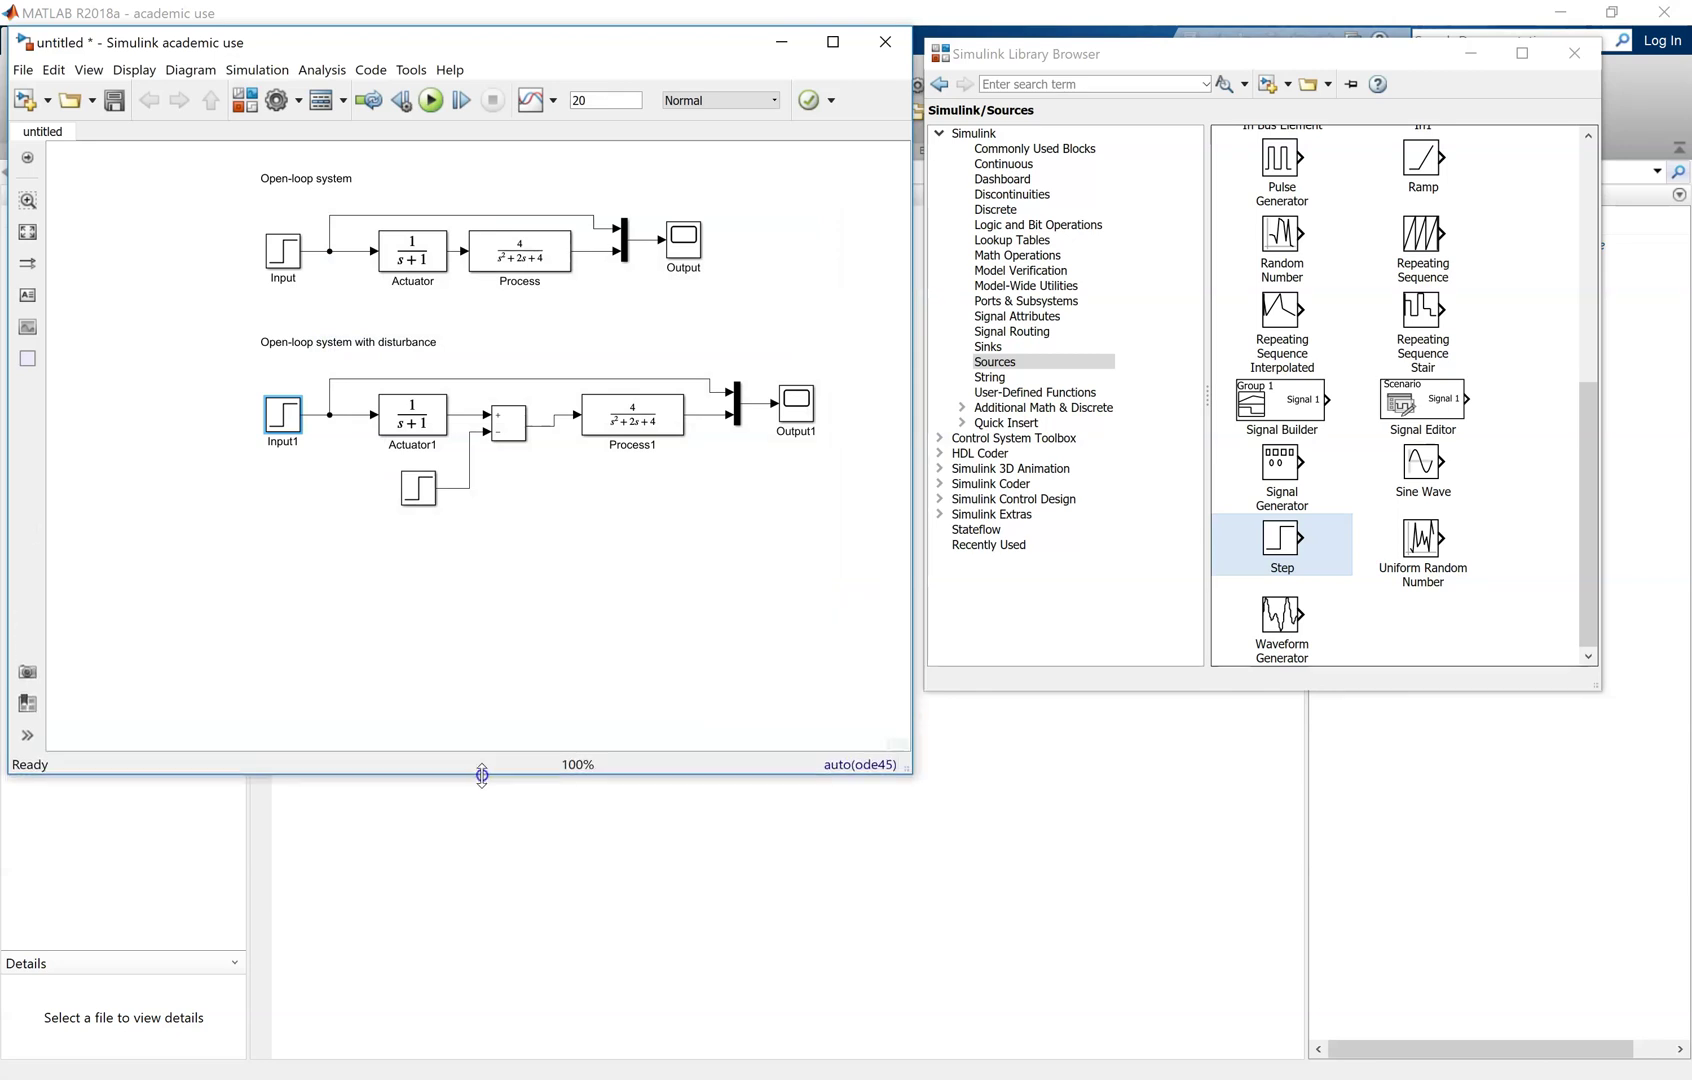
left_click(431, 100)
left_click(788, 416)
double_click(788, 416)
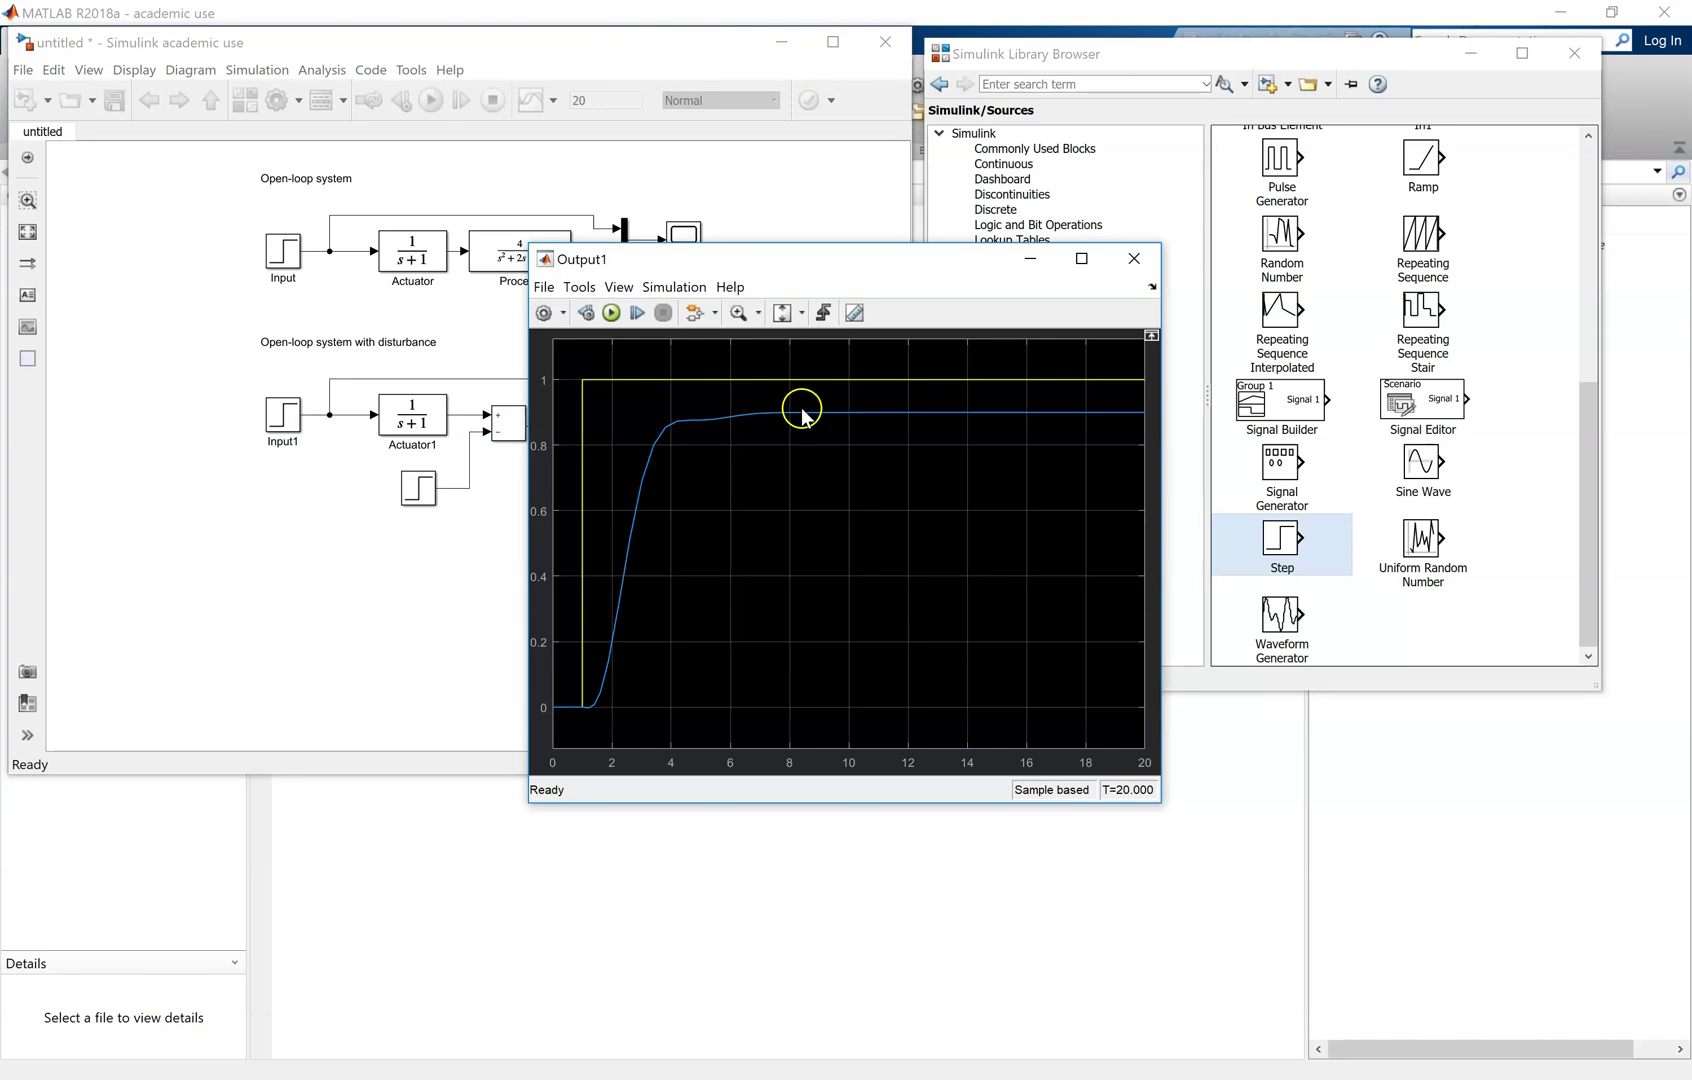
left_click(1133, 259)
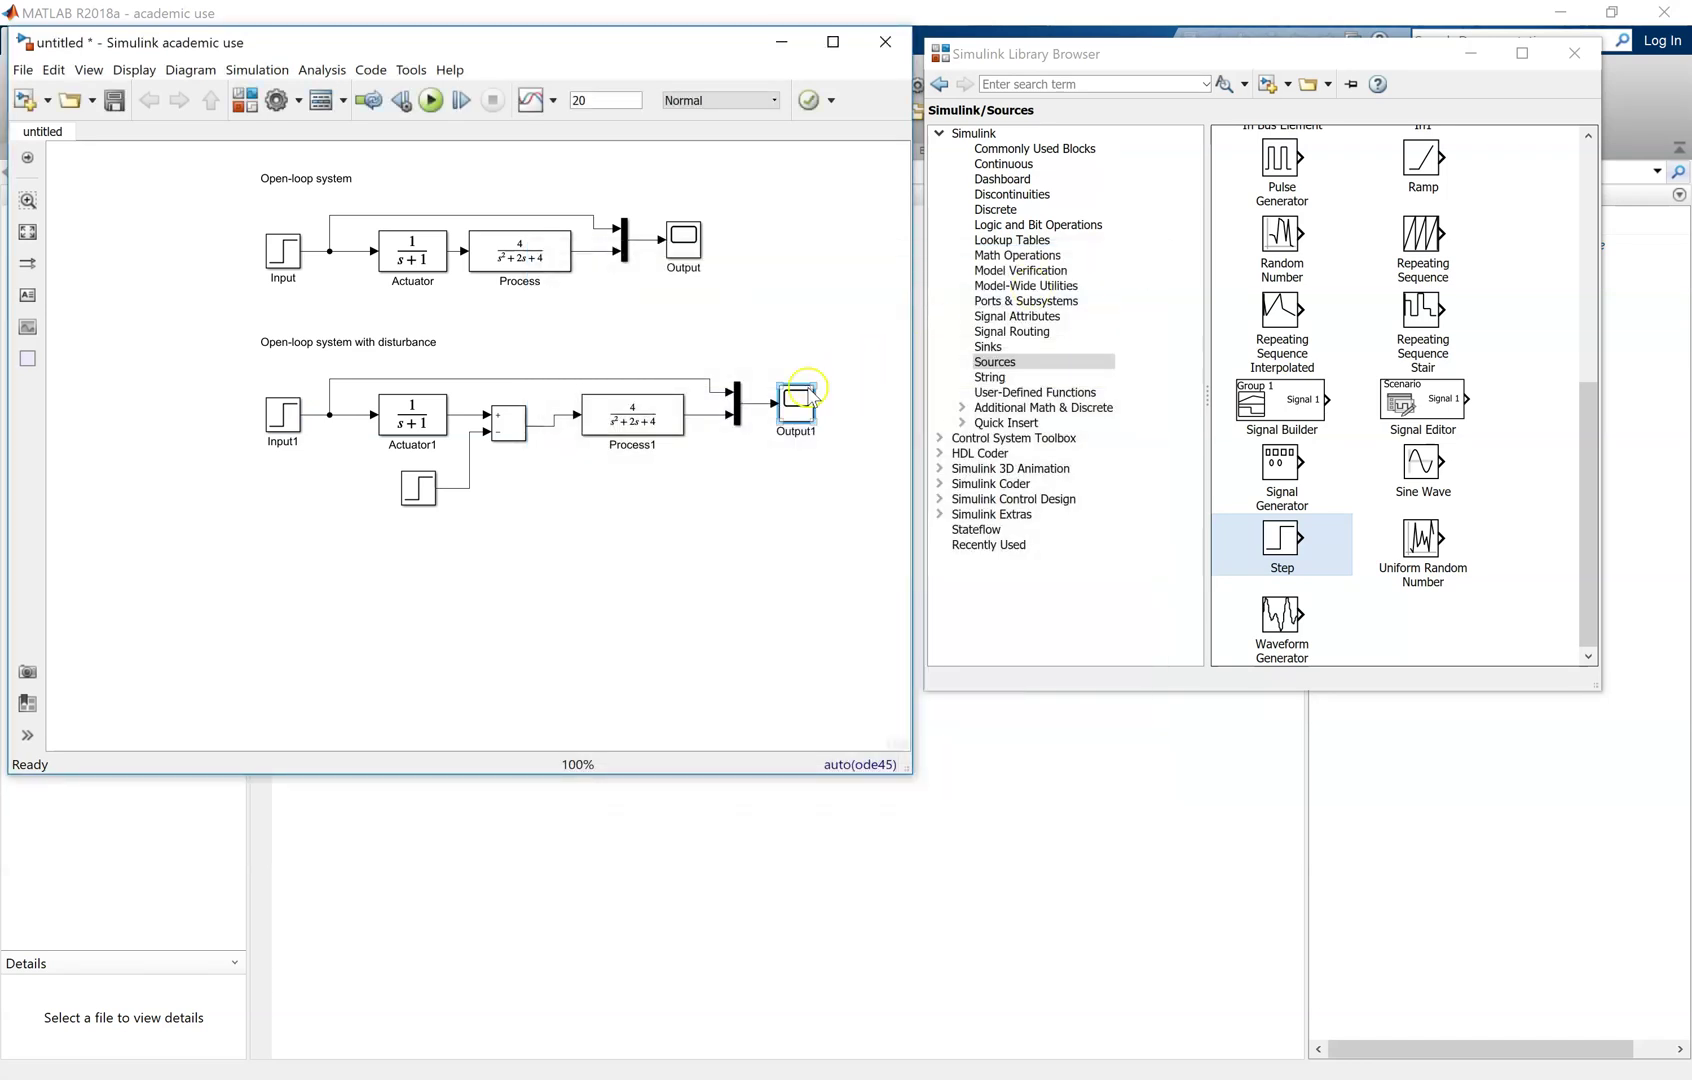
left_click_drag(840, 526, 272, 394)
Copy the disturbance system and paste it just below the second system.
right_click(404, 409)
left_click(447, 451)
left_click_drag(430, 775, 427, 940)
right_click(379, 751)
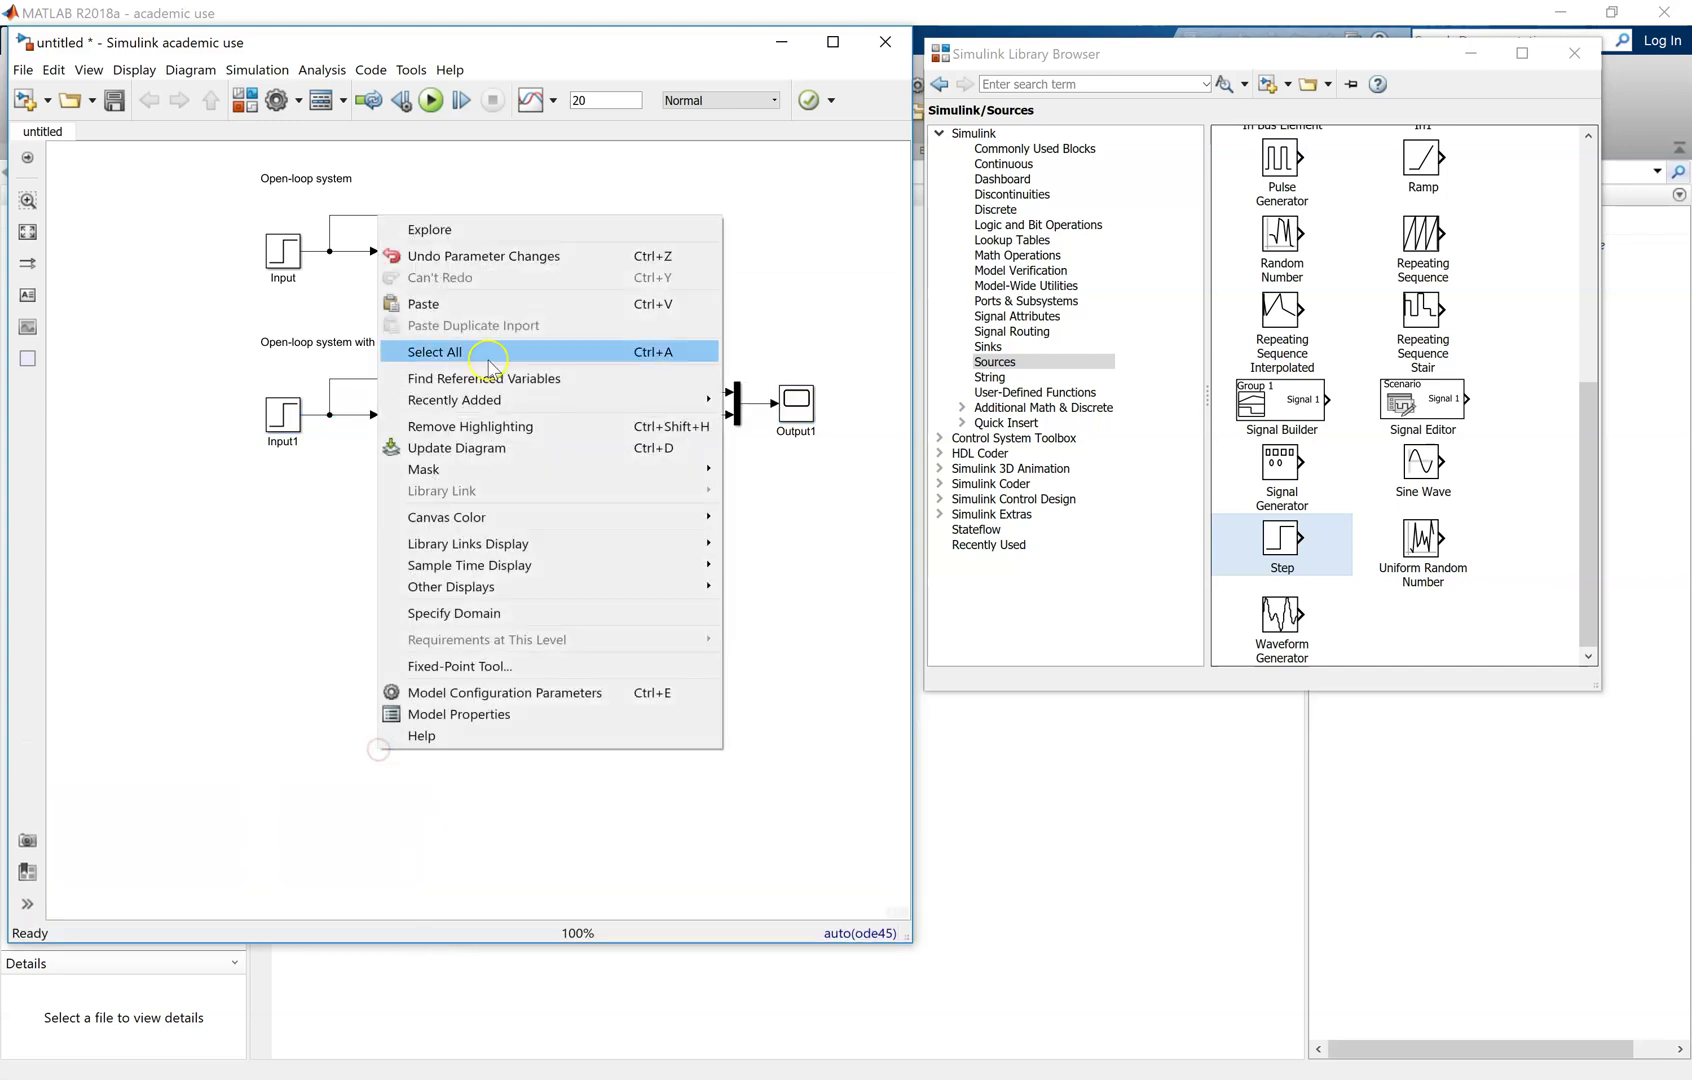
left_click(462, 304)
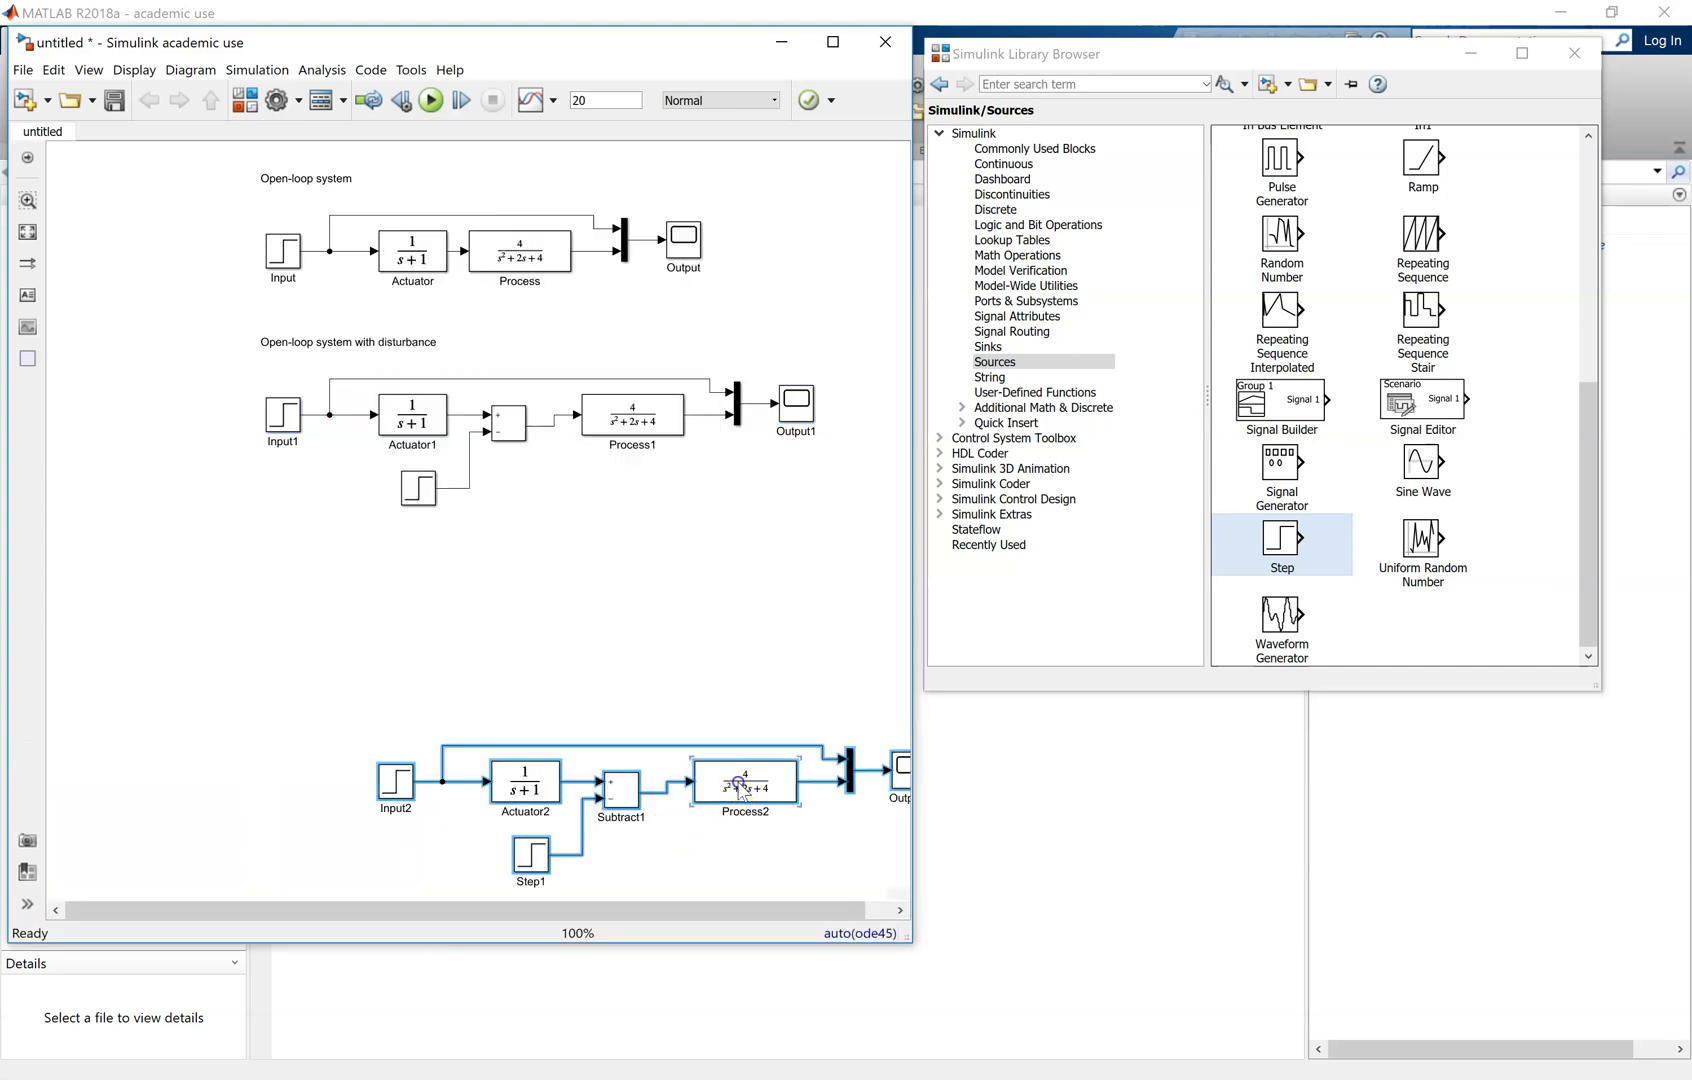
left_click_drag(733, 800, 604, 632)
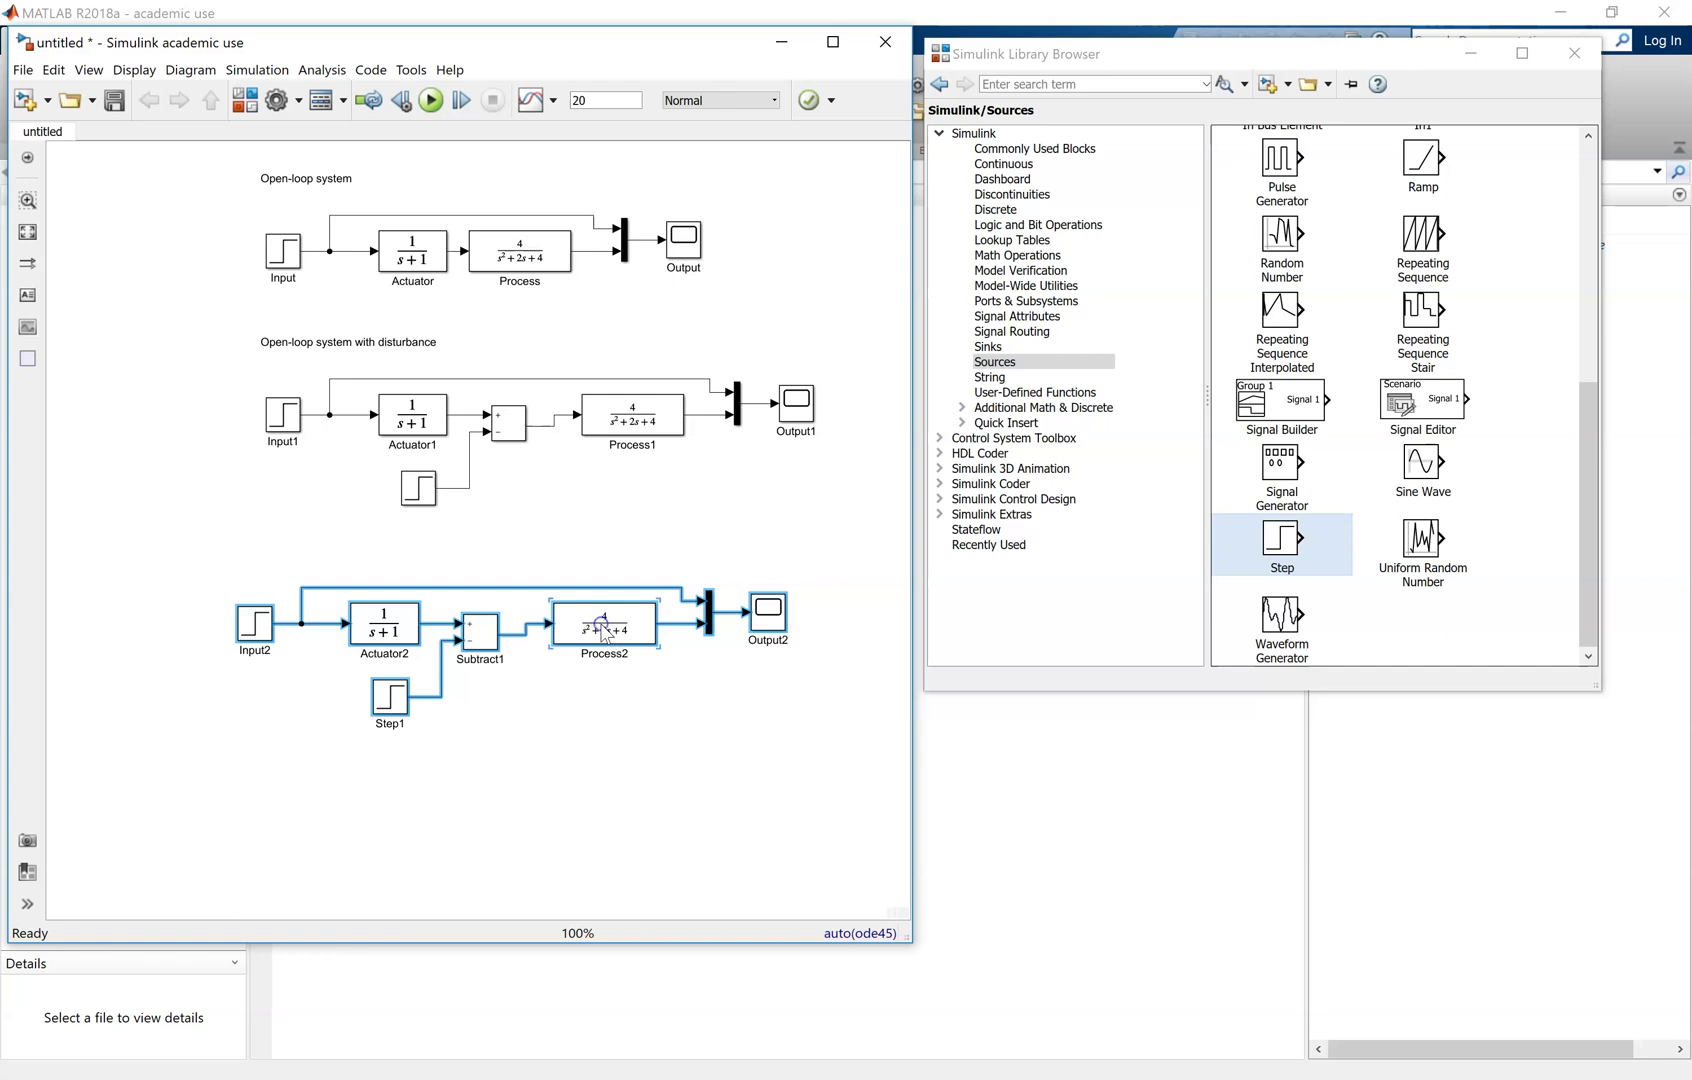
left_click(588, 778)
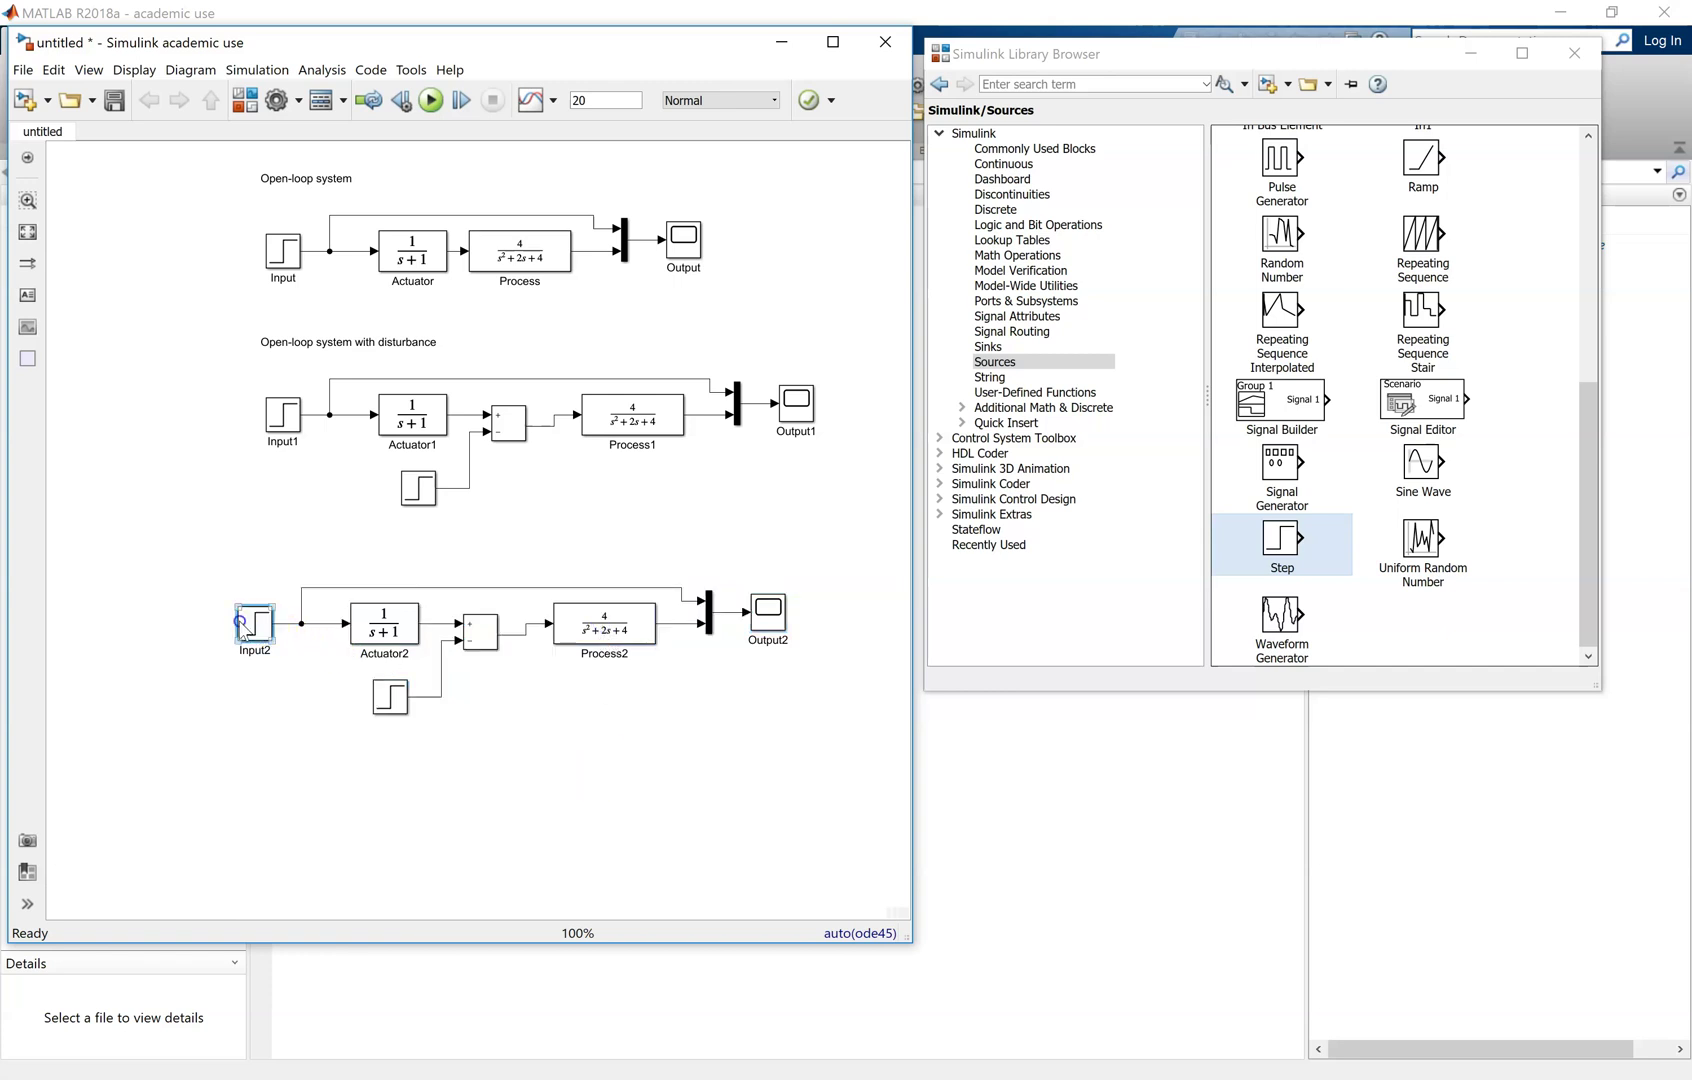
Move Input2 further left and disconnect its line from Actuator2.
left_click_drag(243, 630, 114, 630)
left_click(301, 600)
left_click_drag(302, 602, 173, 600)
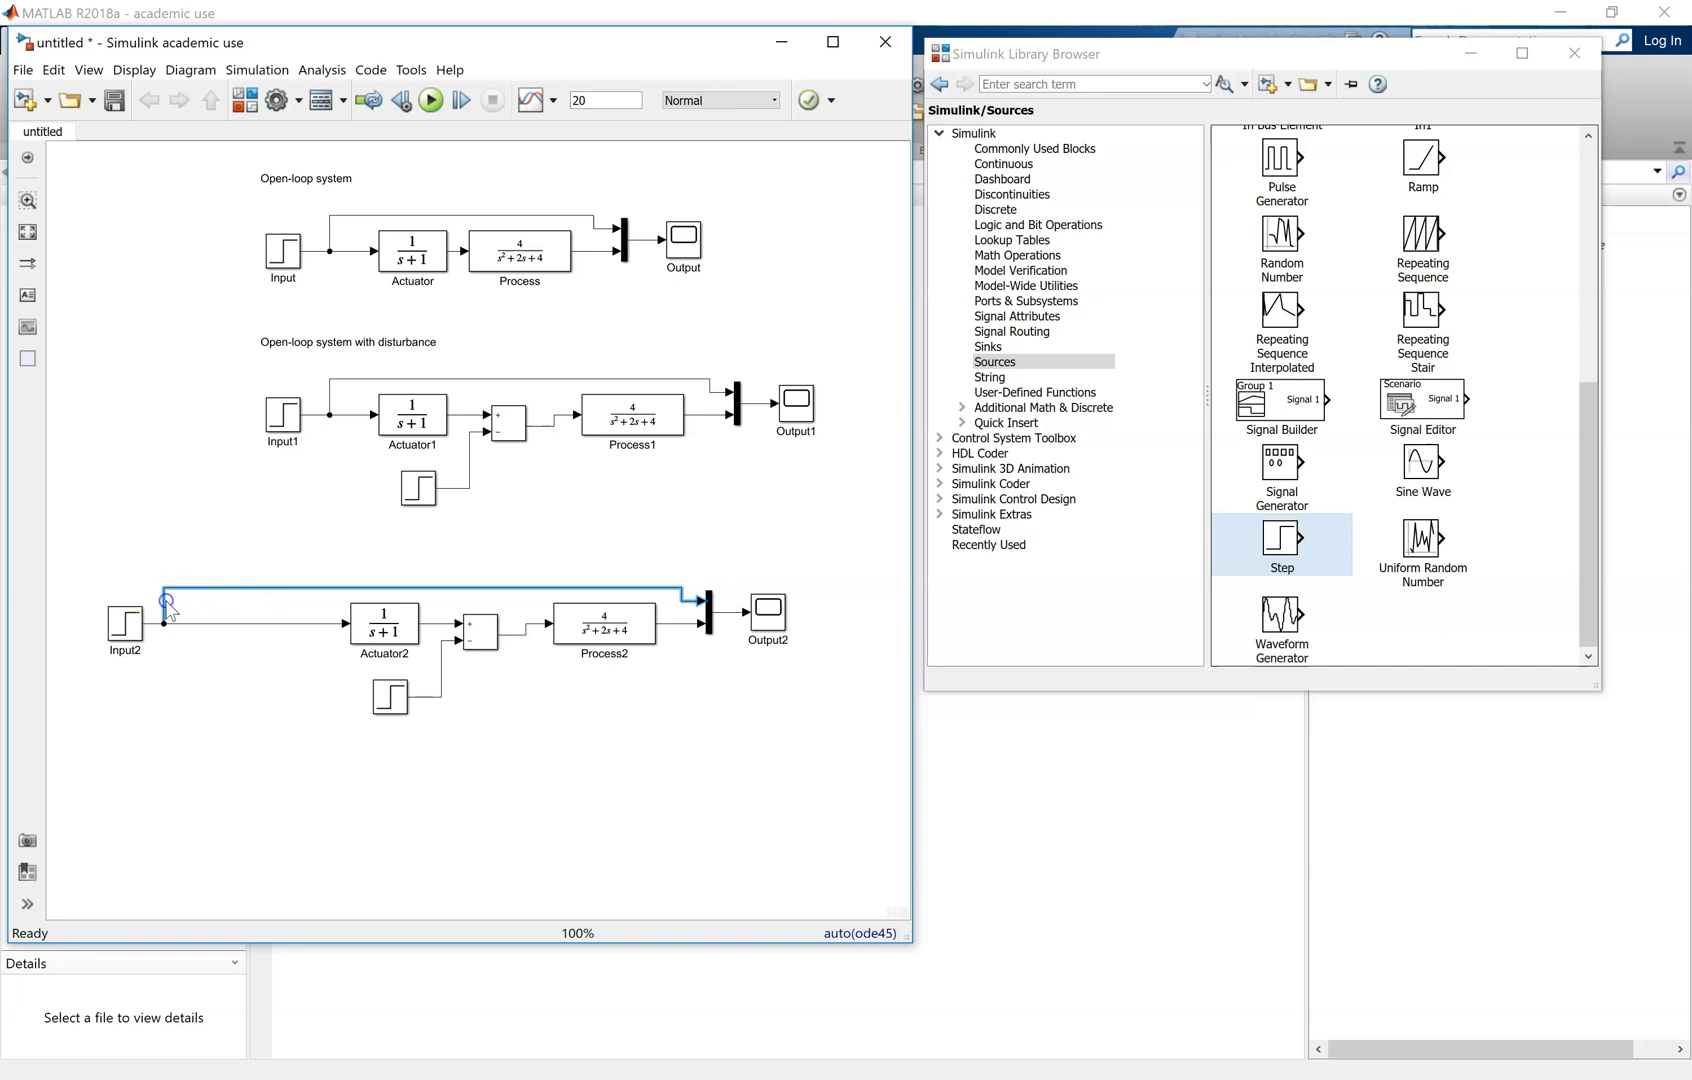
left_click_drag(168, 608, 197, 630)
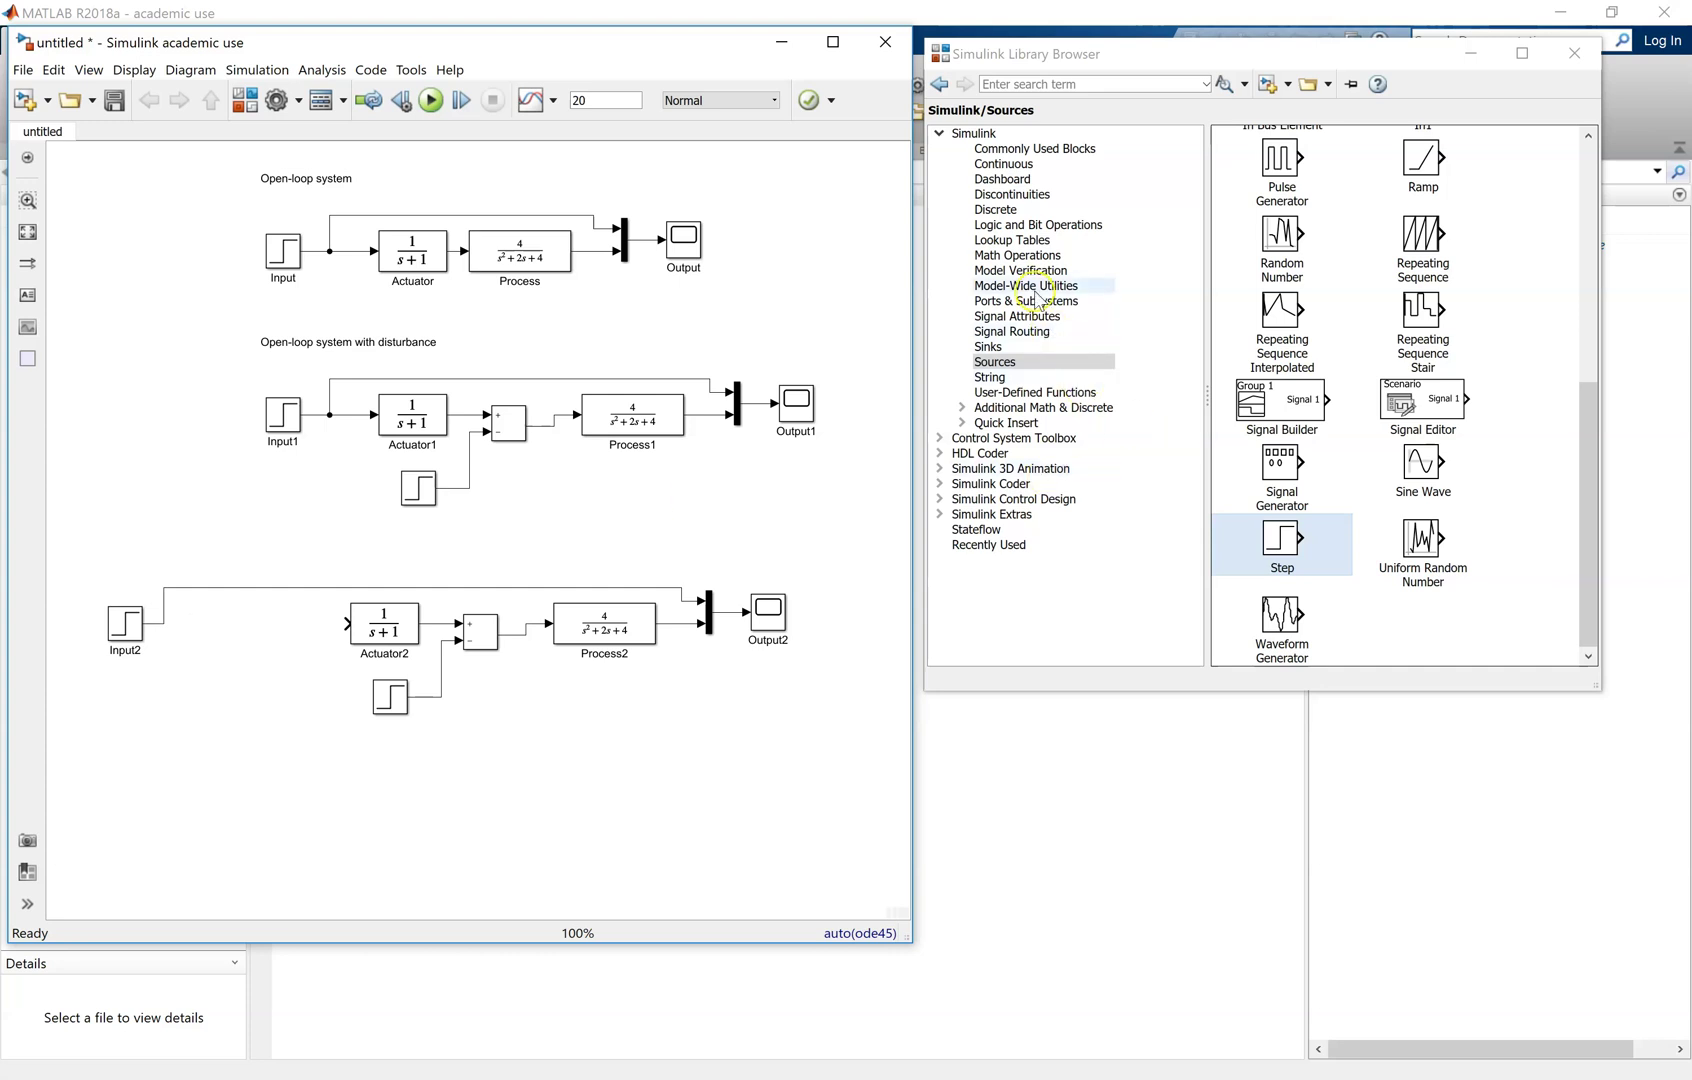
Place a Subtract block and a PID Controller in front of Actuator2.
left_click(1018, 258)
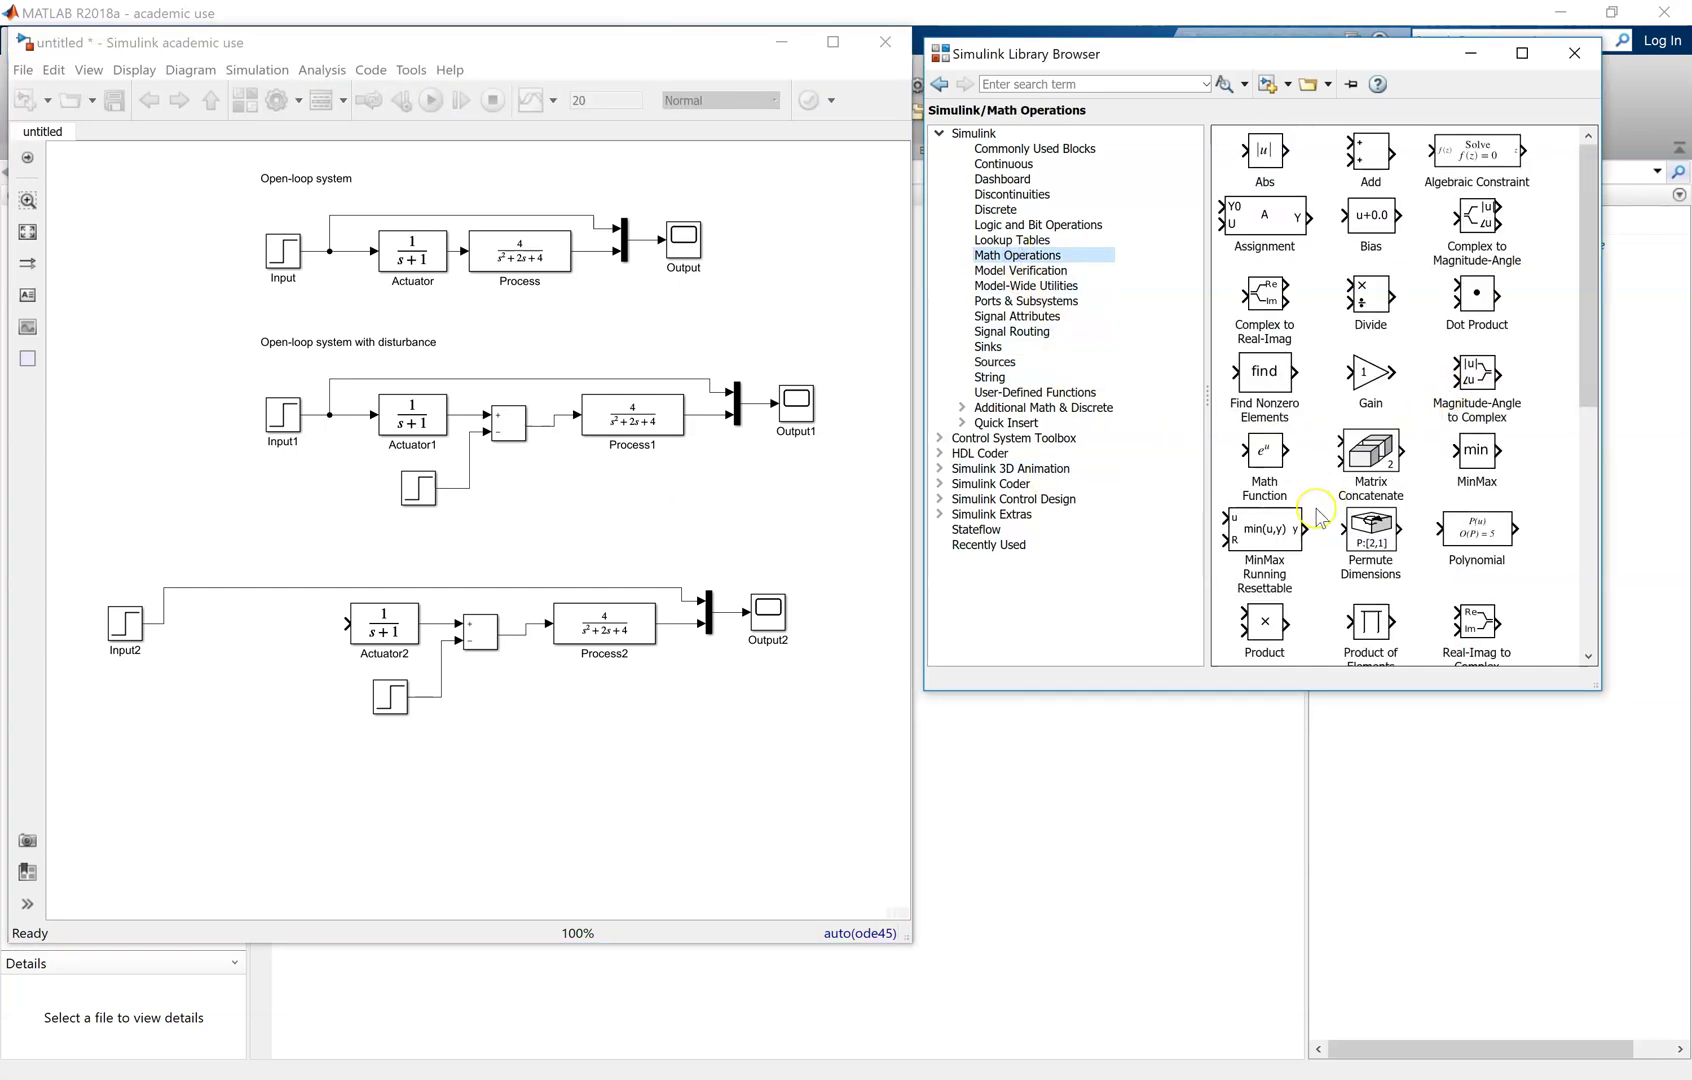
scroll(1318, 517, "down", 10)
left_click(1272, 430)
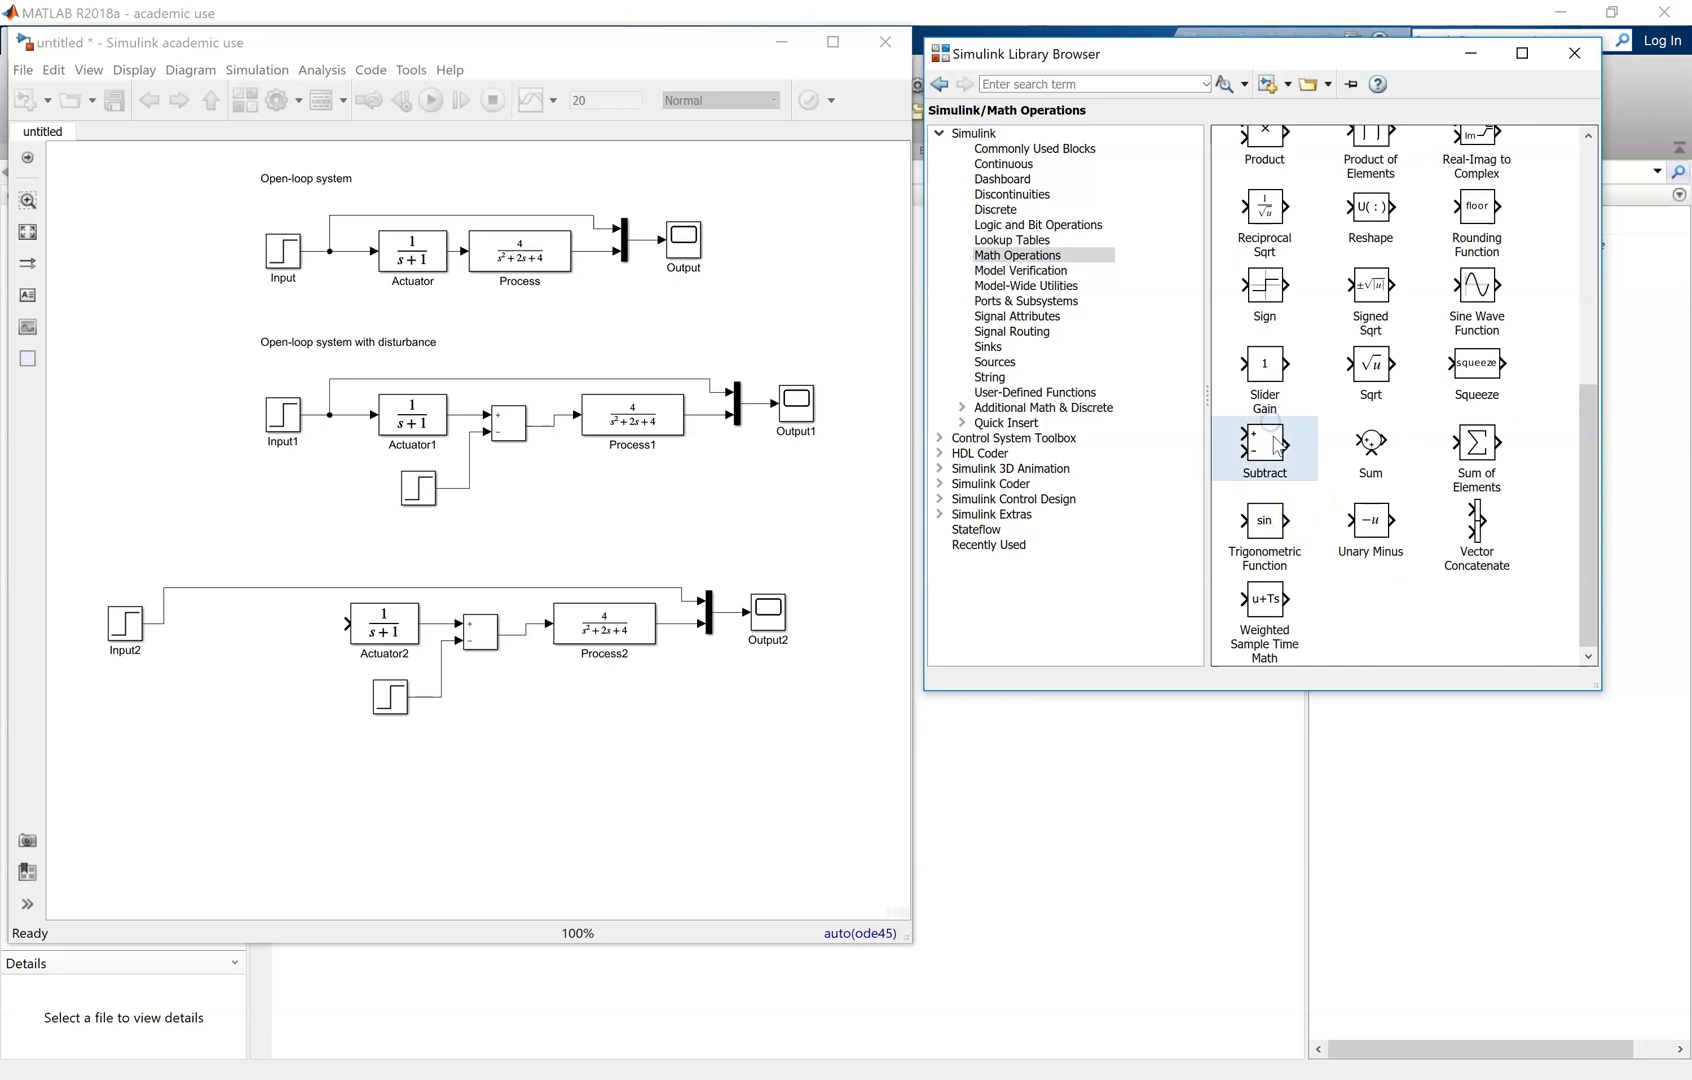
left_click_drag(1275, 447, 233, 637)
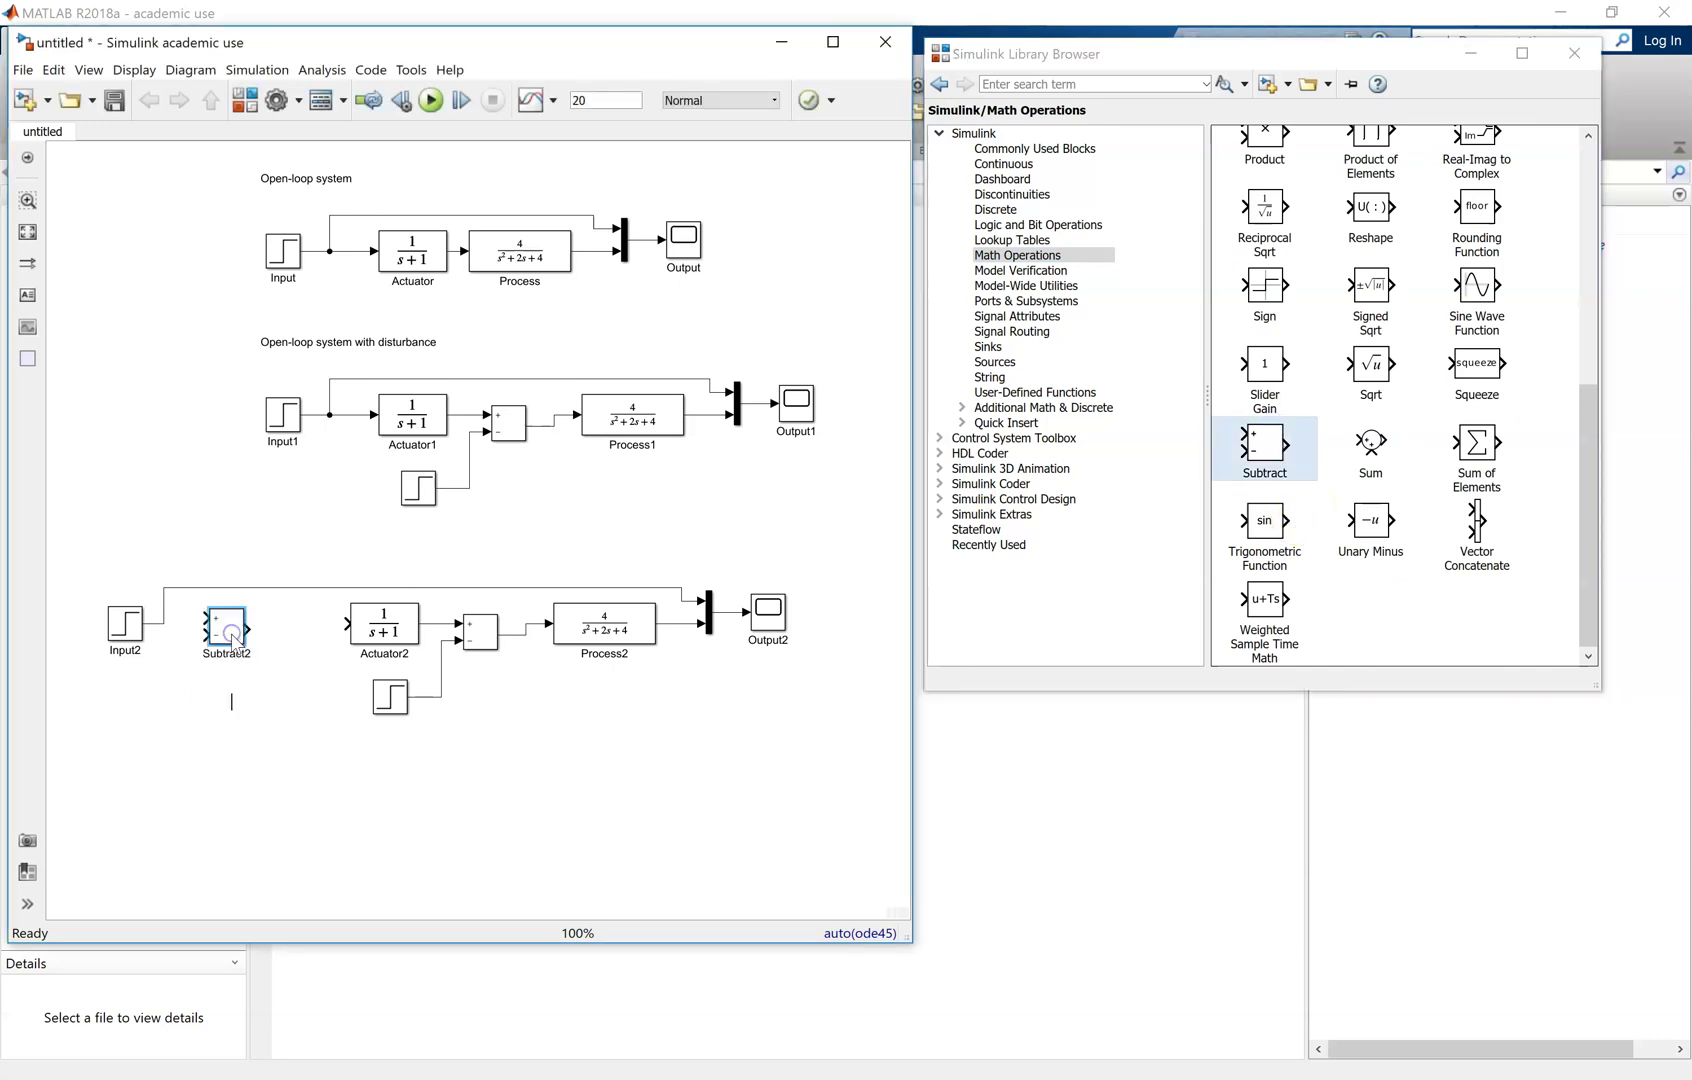
left_click(1020, 164)
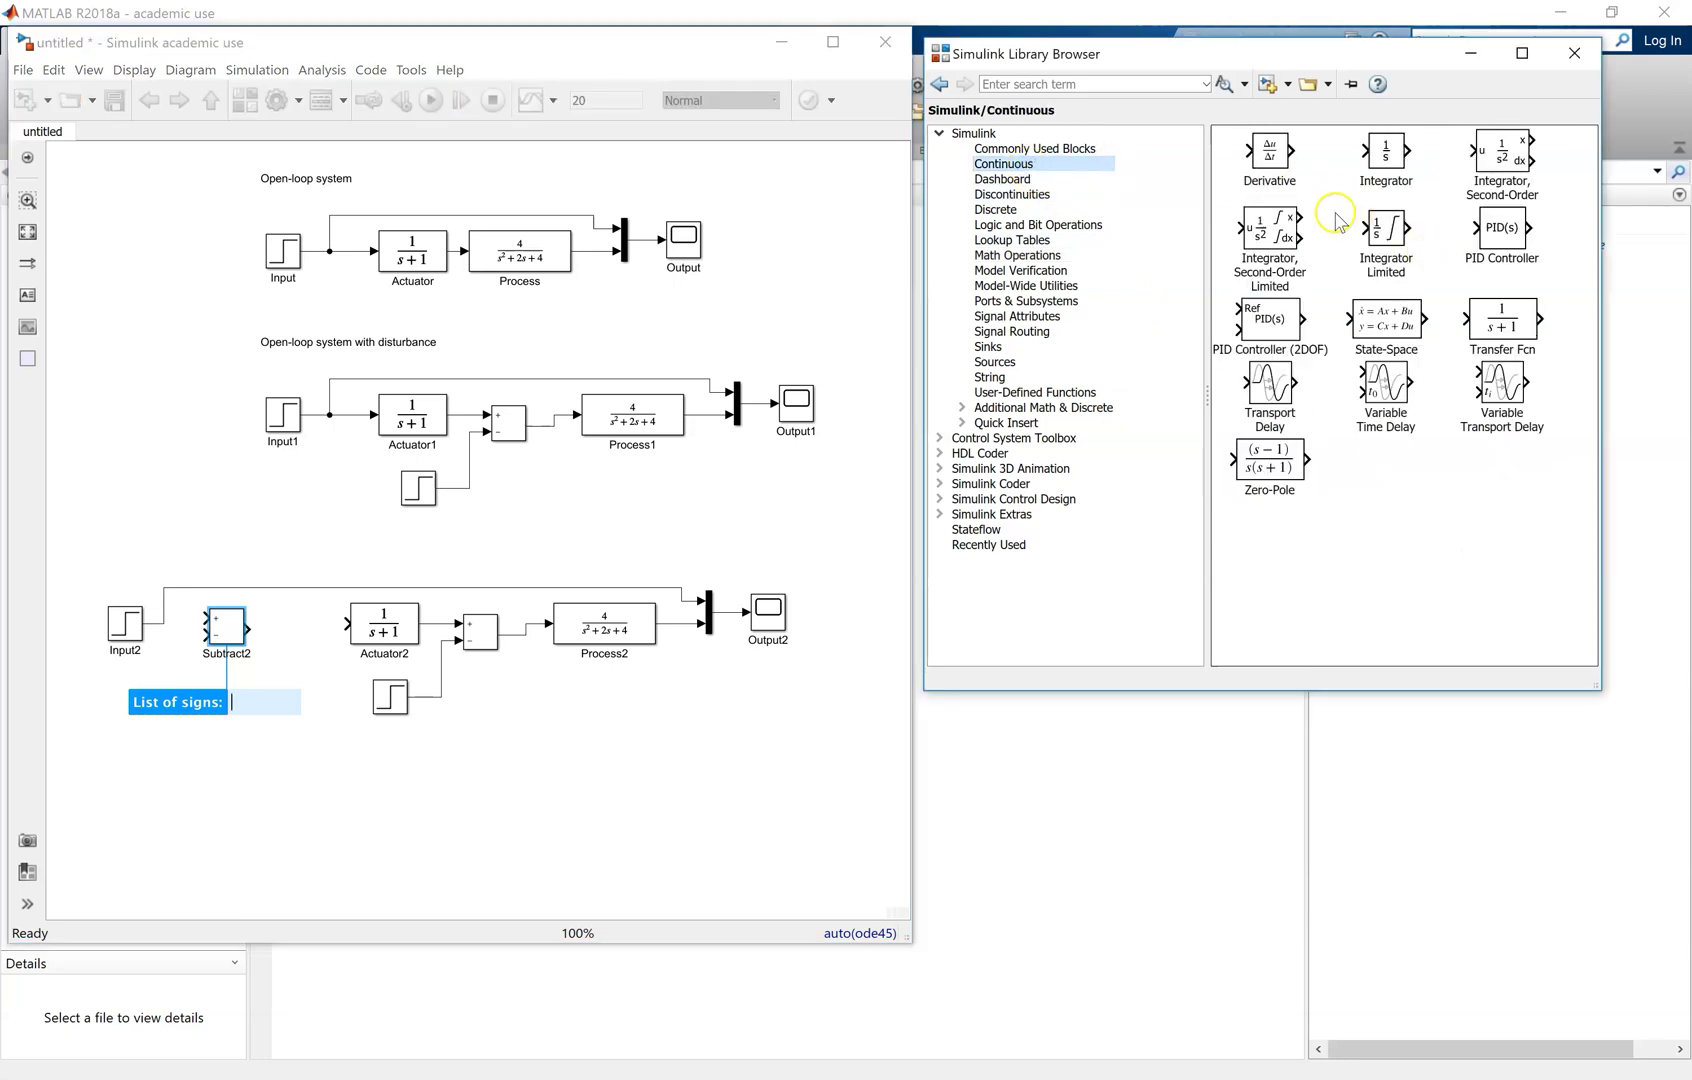
left_click(1500, 232)
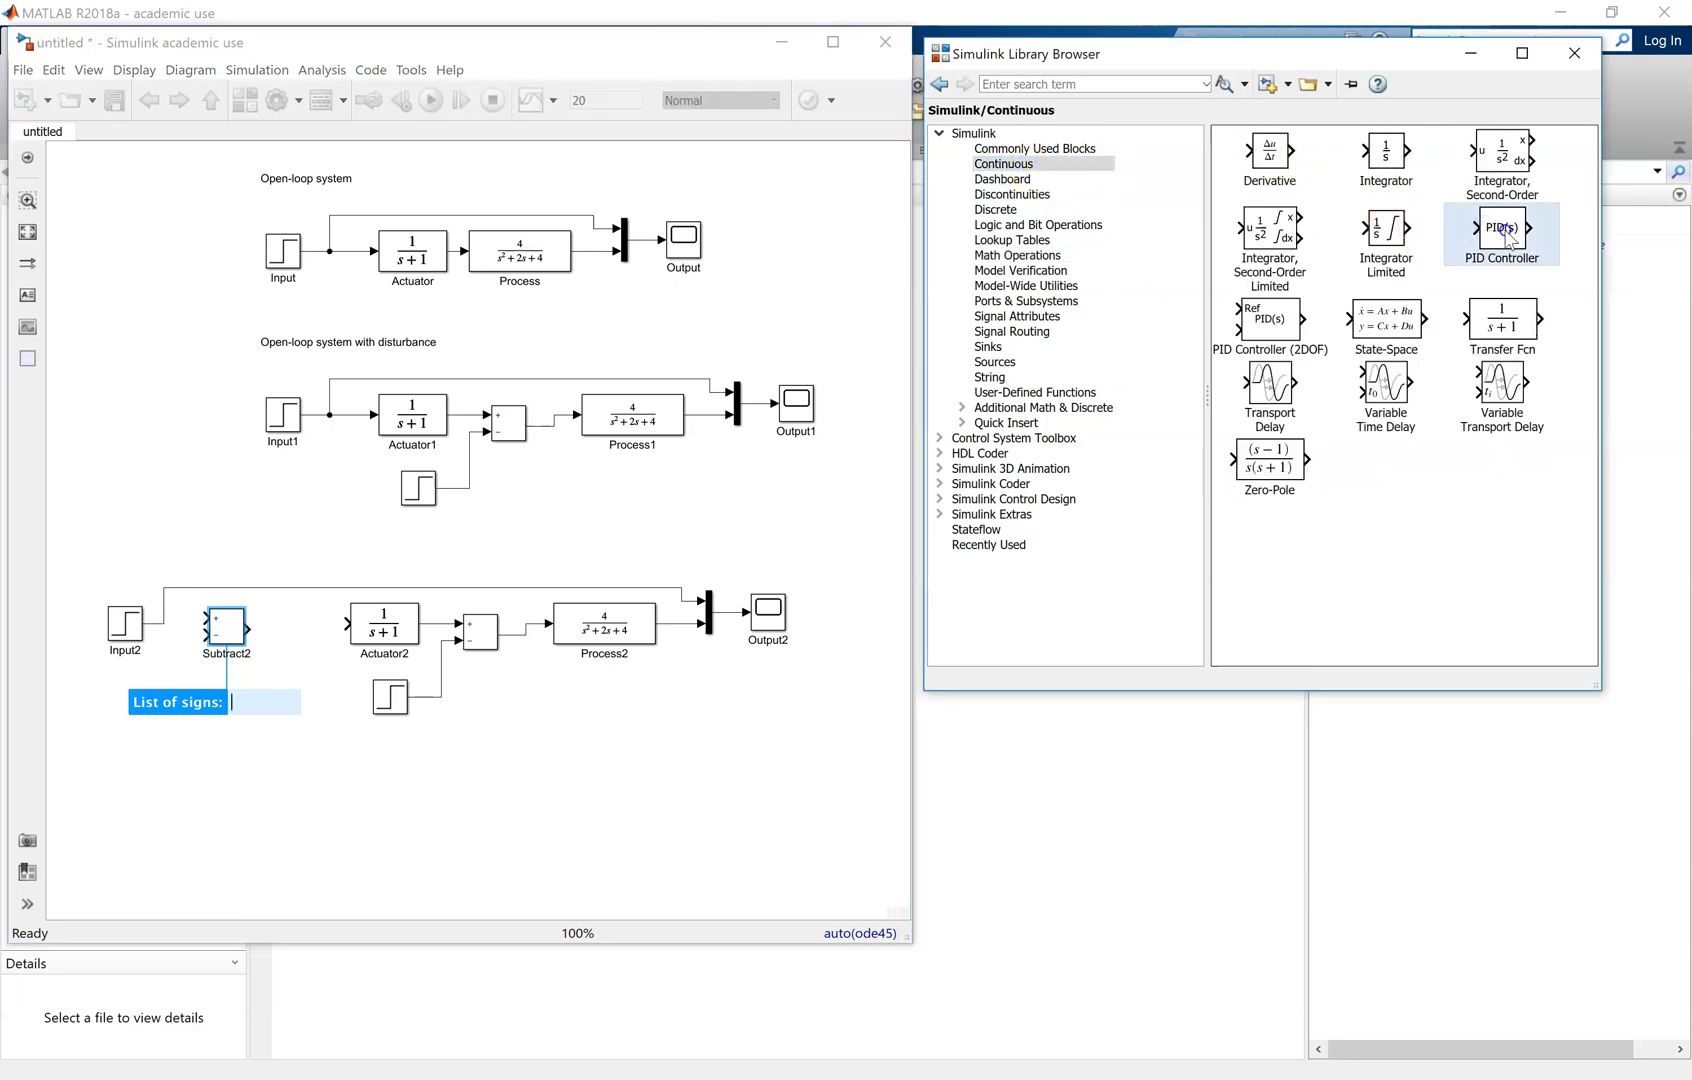
left_click_drag(1507, 240, 356, 622)
Connect the PID Controller output to Actuator2 and align the Subtract with Input2's line.
left_click(285, 628)
left_click(312, 697)
left_click(222, 624)
left_click_drag(226, 630, 229, 636)
left_click(1027, 148)
Add a Gain block below the third system and flip it to point left.
left_click(1374, 285)
left_click_drag(1390, 300, 438, 805)
right_click(440, 808)
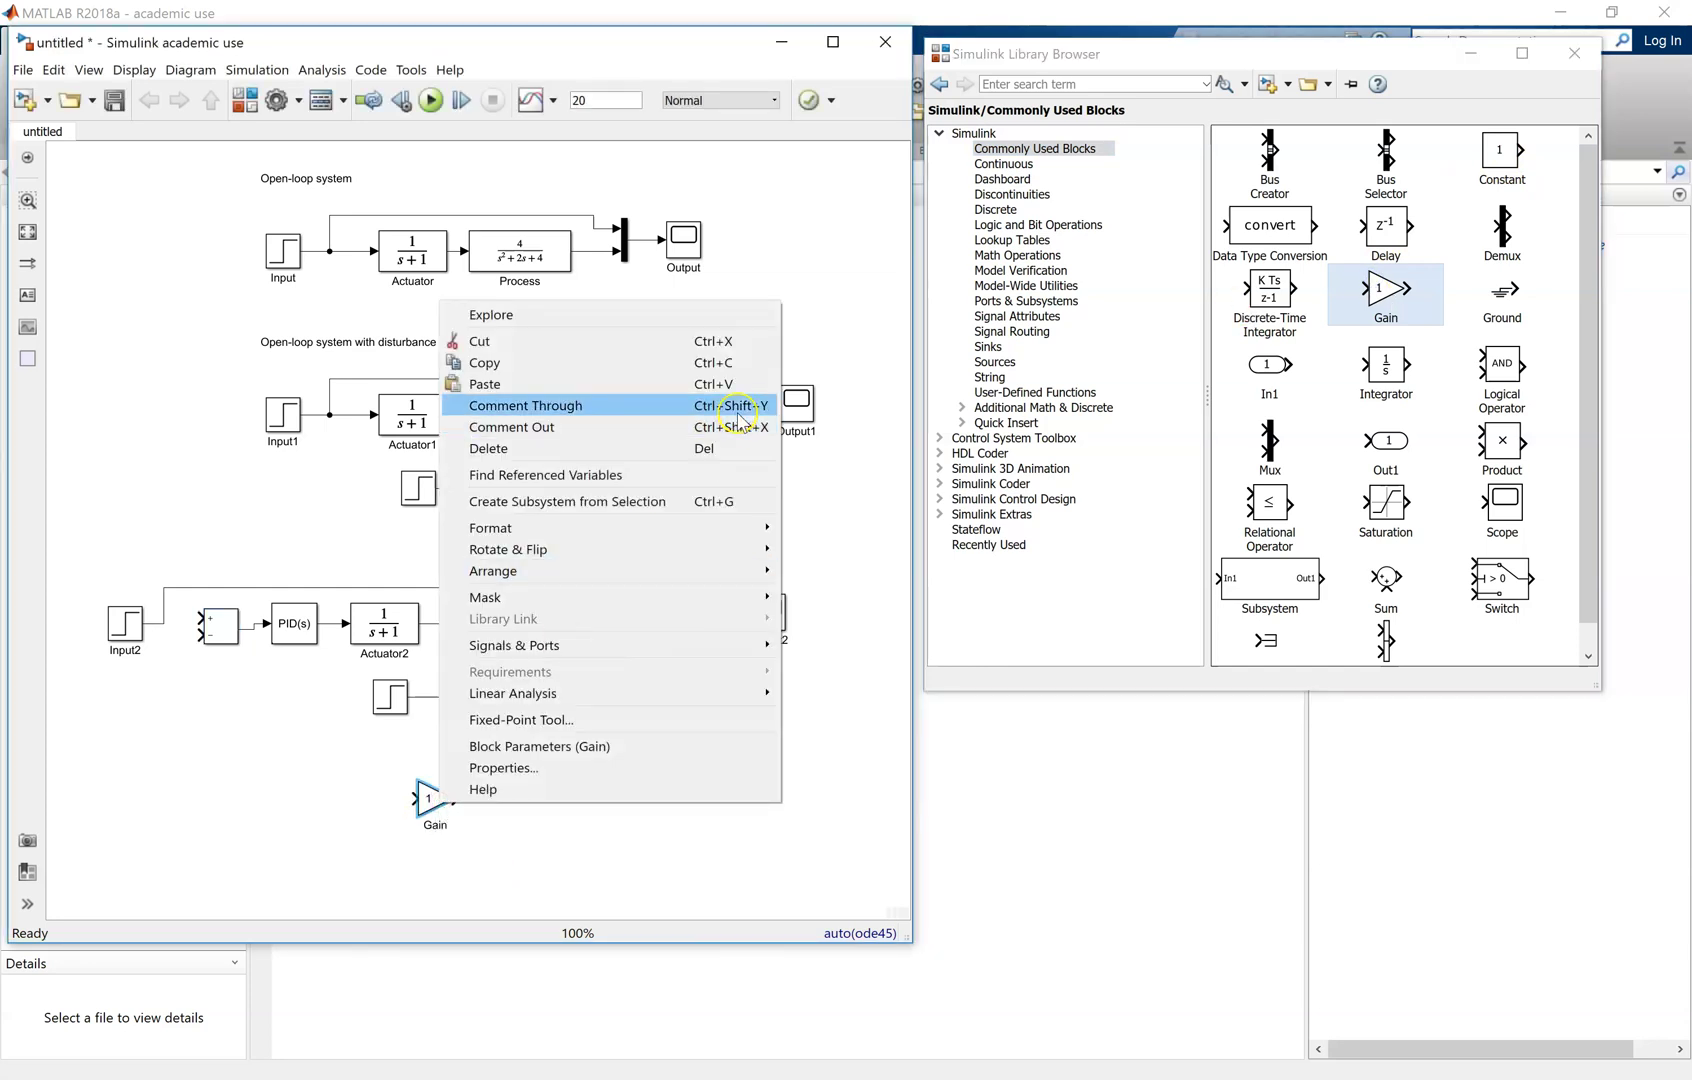
mouse_move(745, 551)
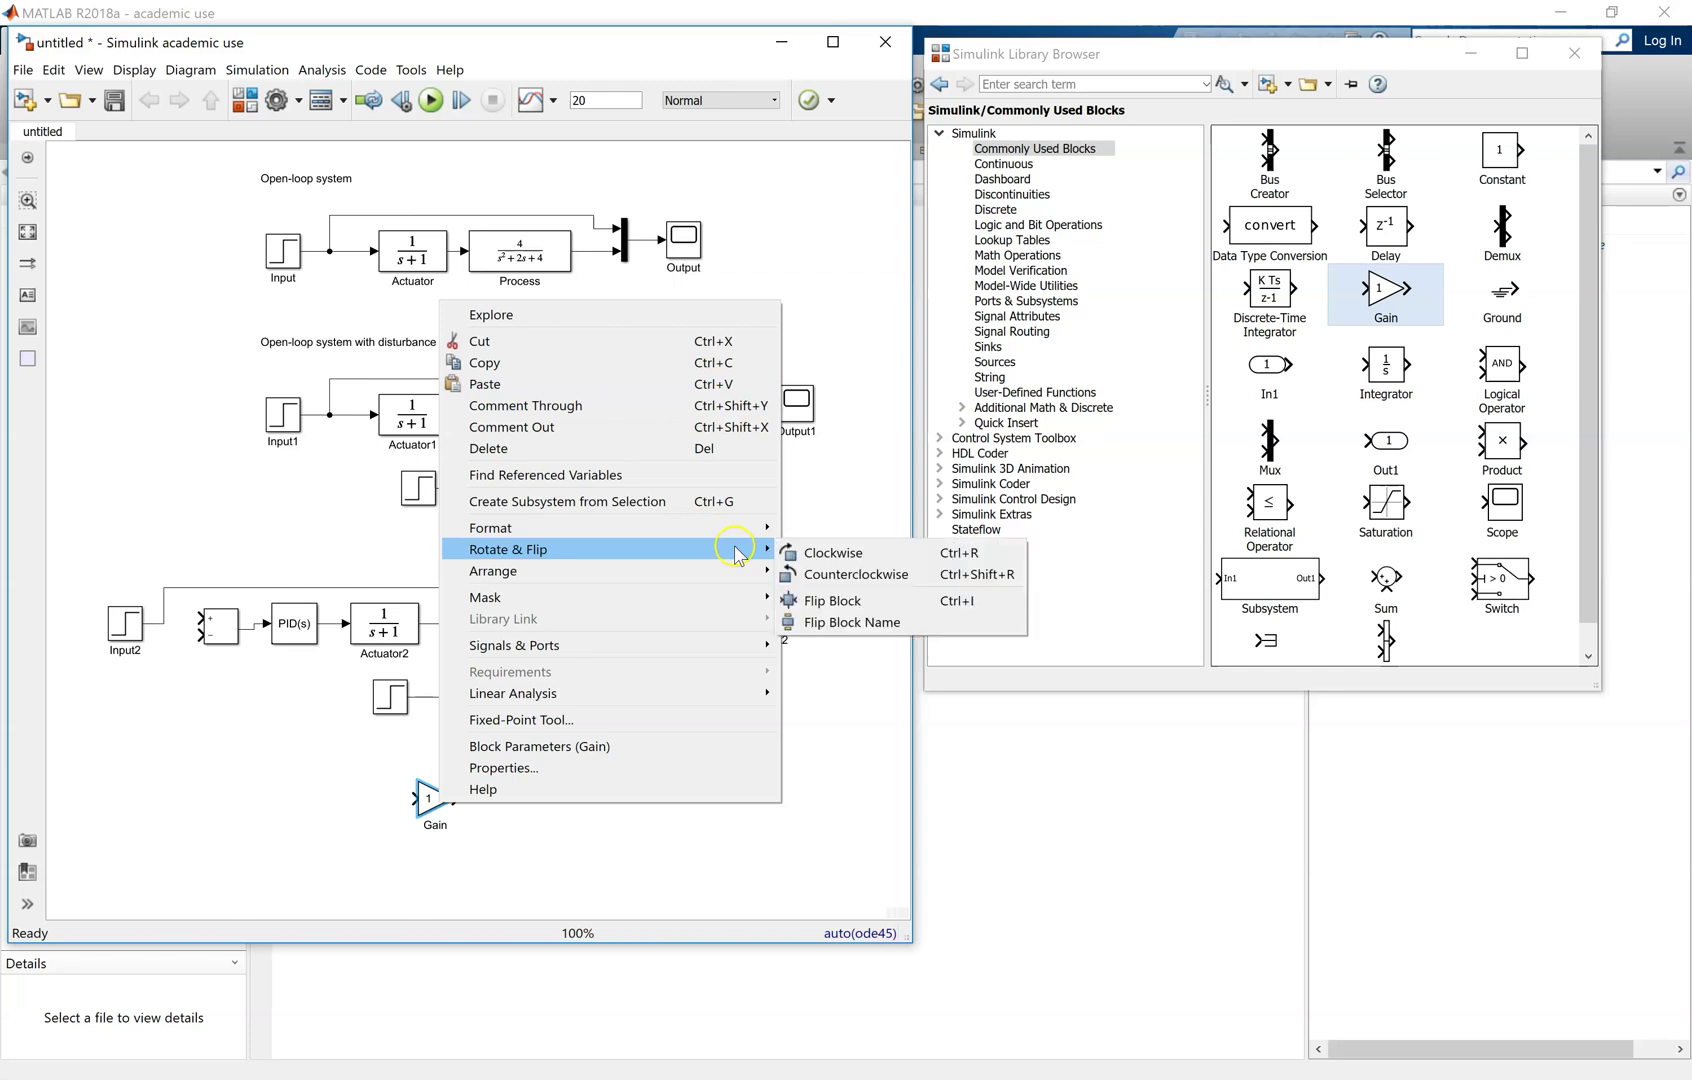
left_click(838, 601)
Move the gain into the feedback path and wire it into the subtract block's minus input.
left_click_drag(442, 799, 681, 625)
left_click_drag(398, 759, 201, 636)
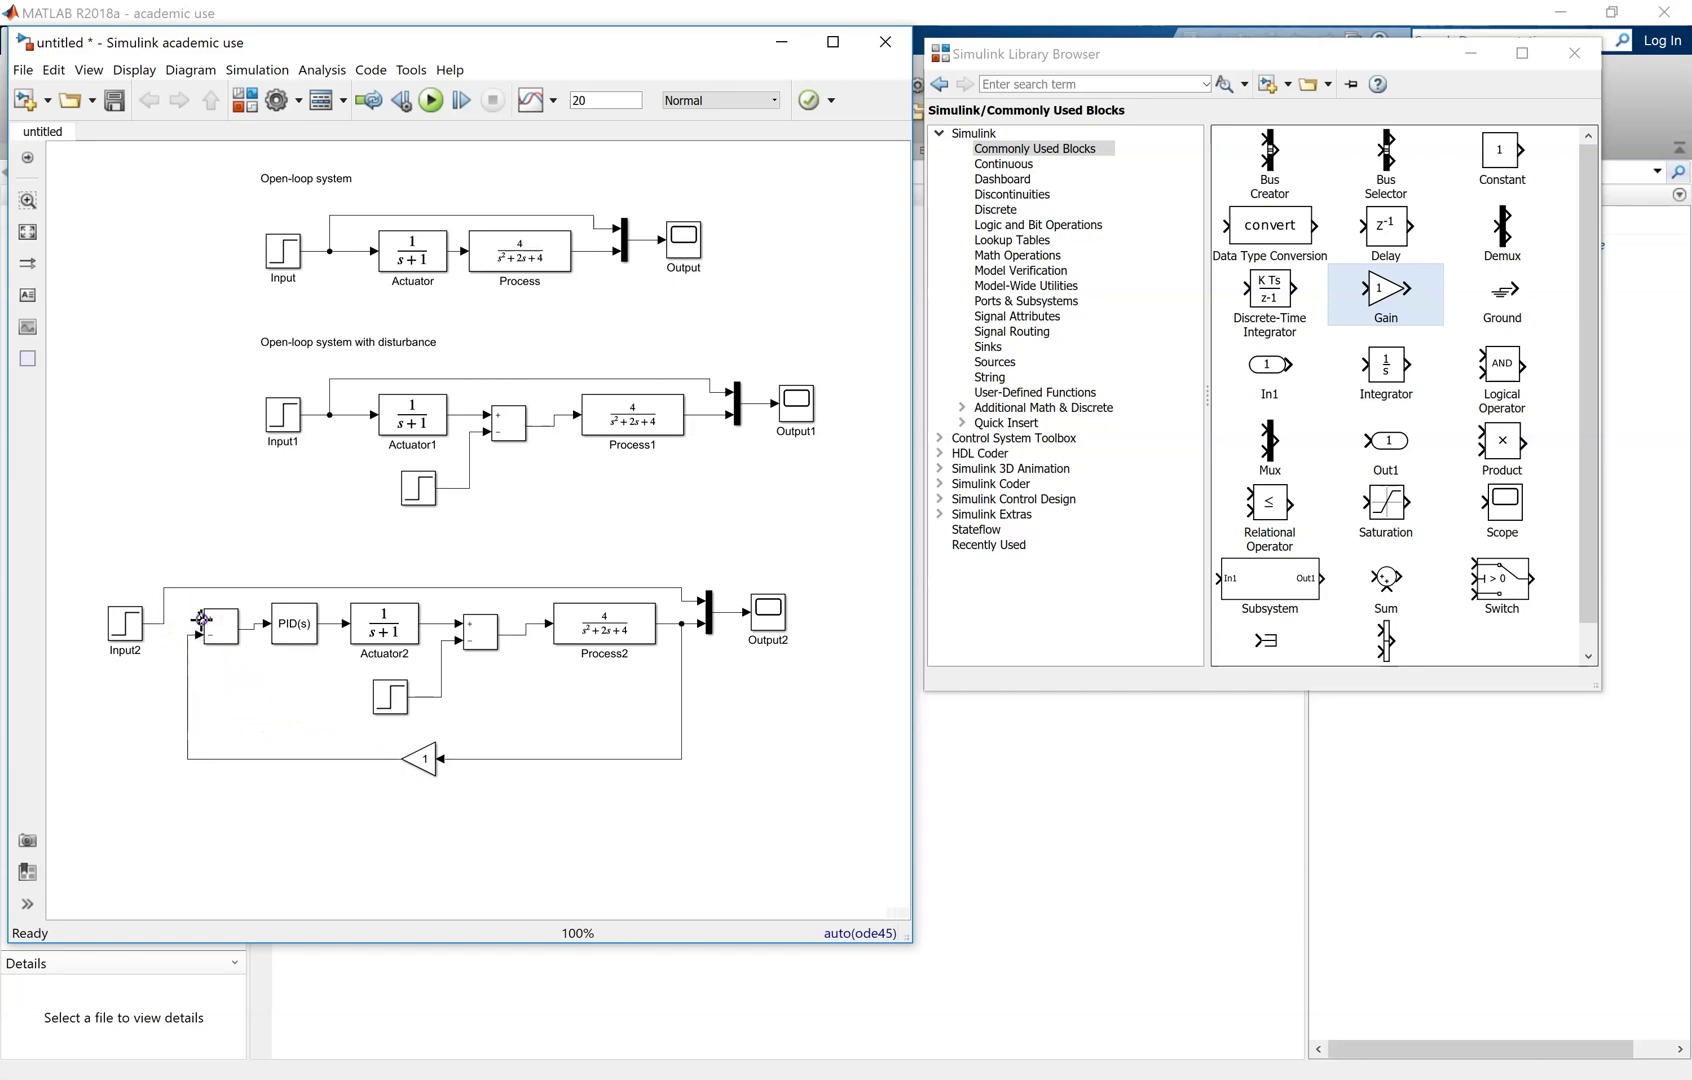
left_click_drag(172, 618, 161, 618)
left_click(118, 628)
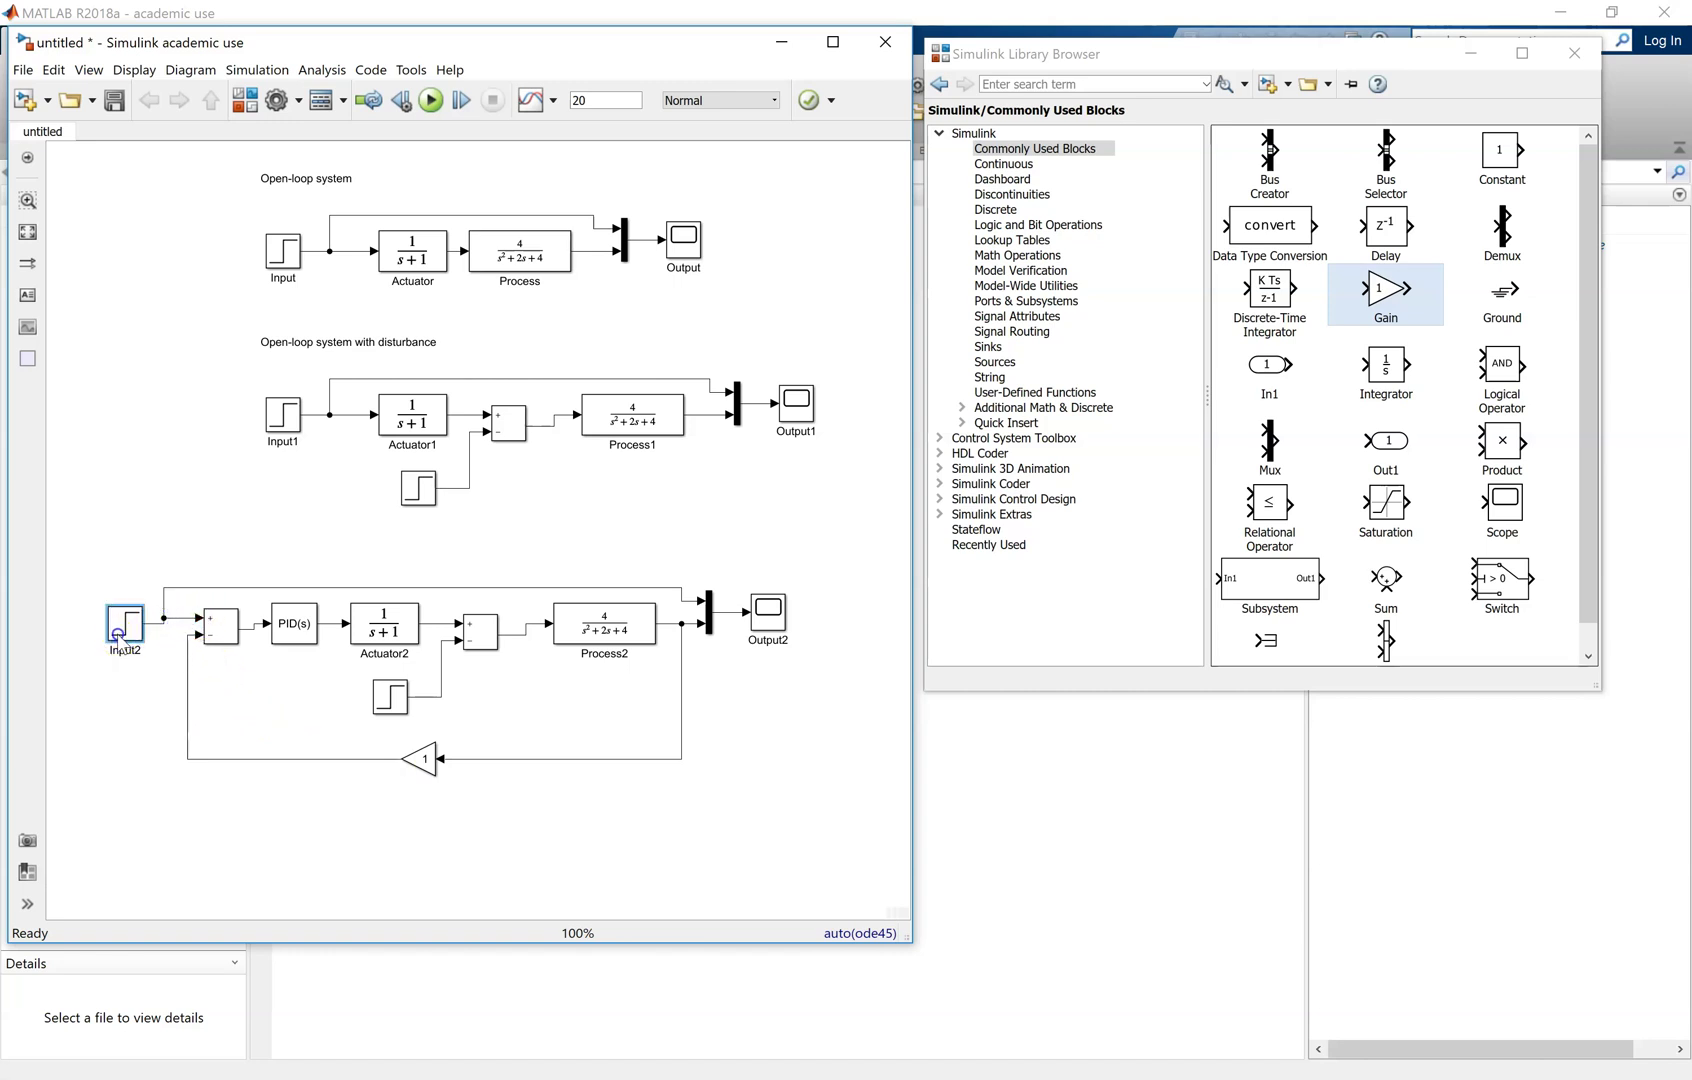
Rename the second system's disturbance step to Disturbance and Input2 to Reference.
left_click(583, 650)
left_click(634, 483)
left_click(415, 495)
left_click(697, 553)
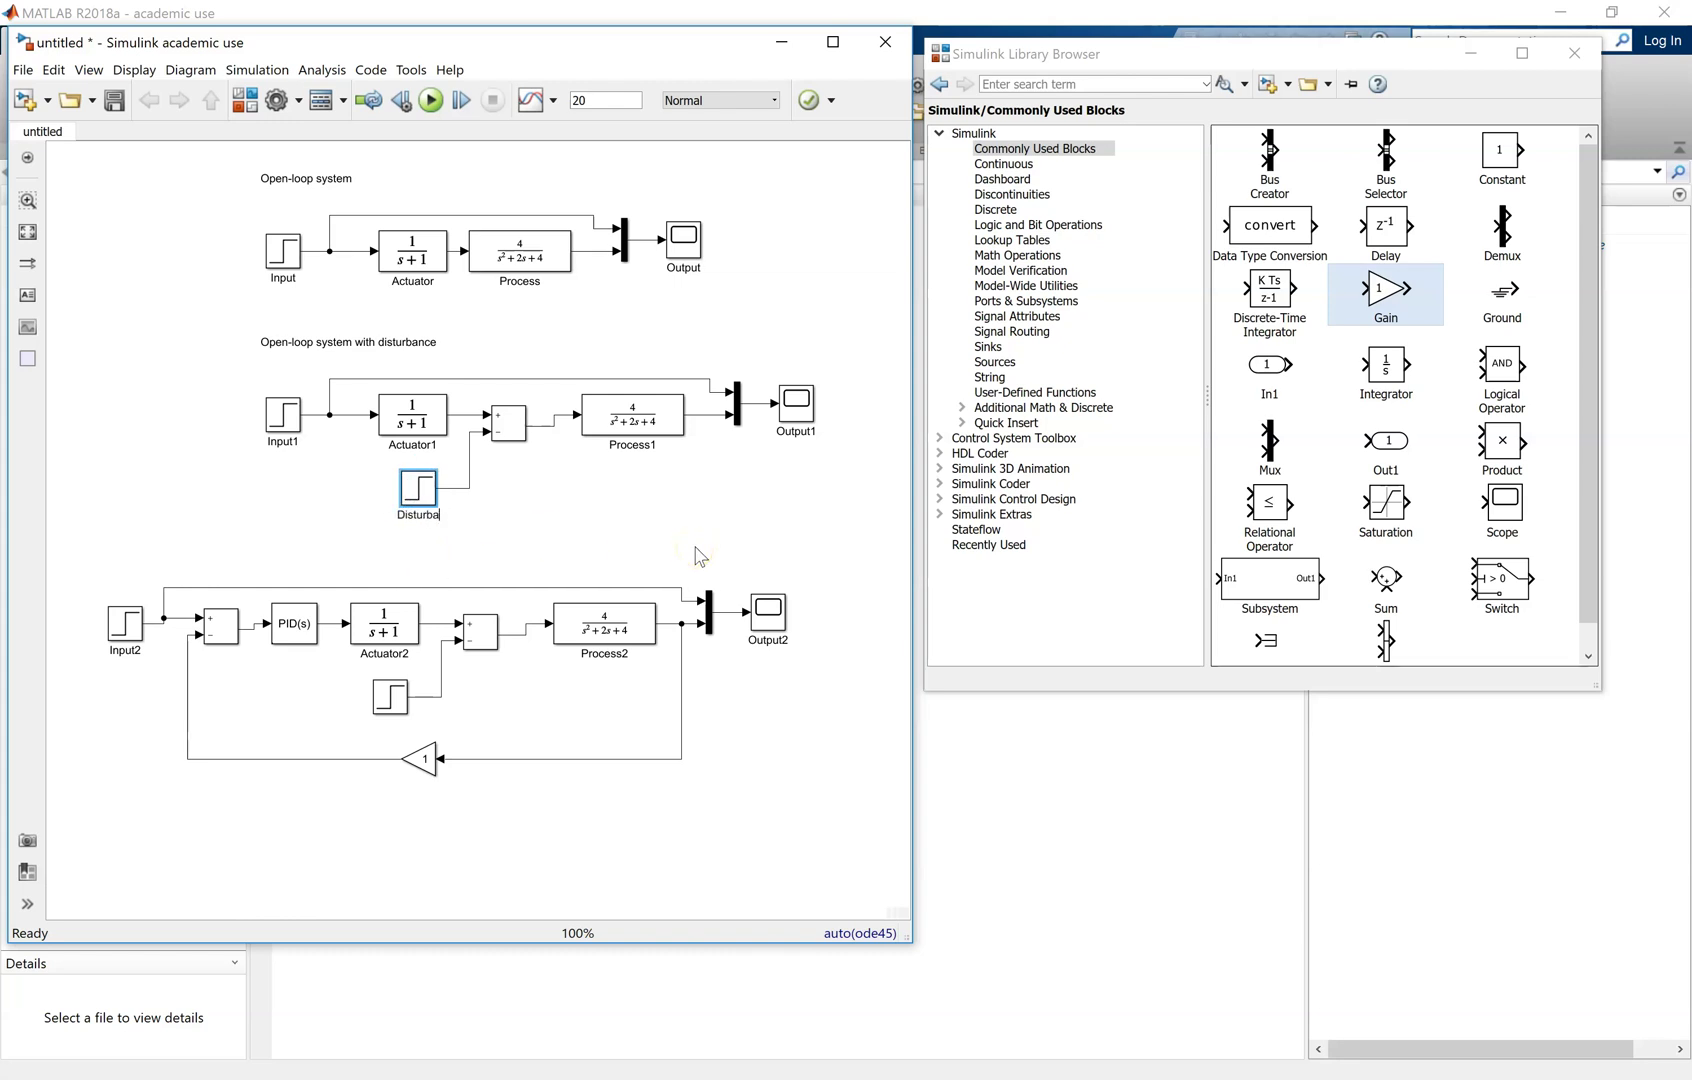
left_click(781, 507)
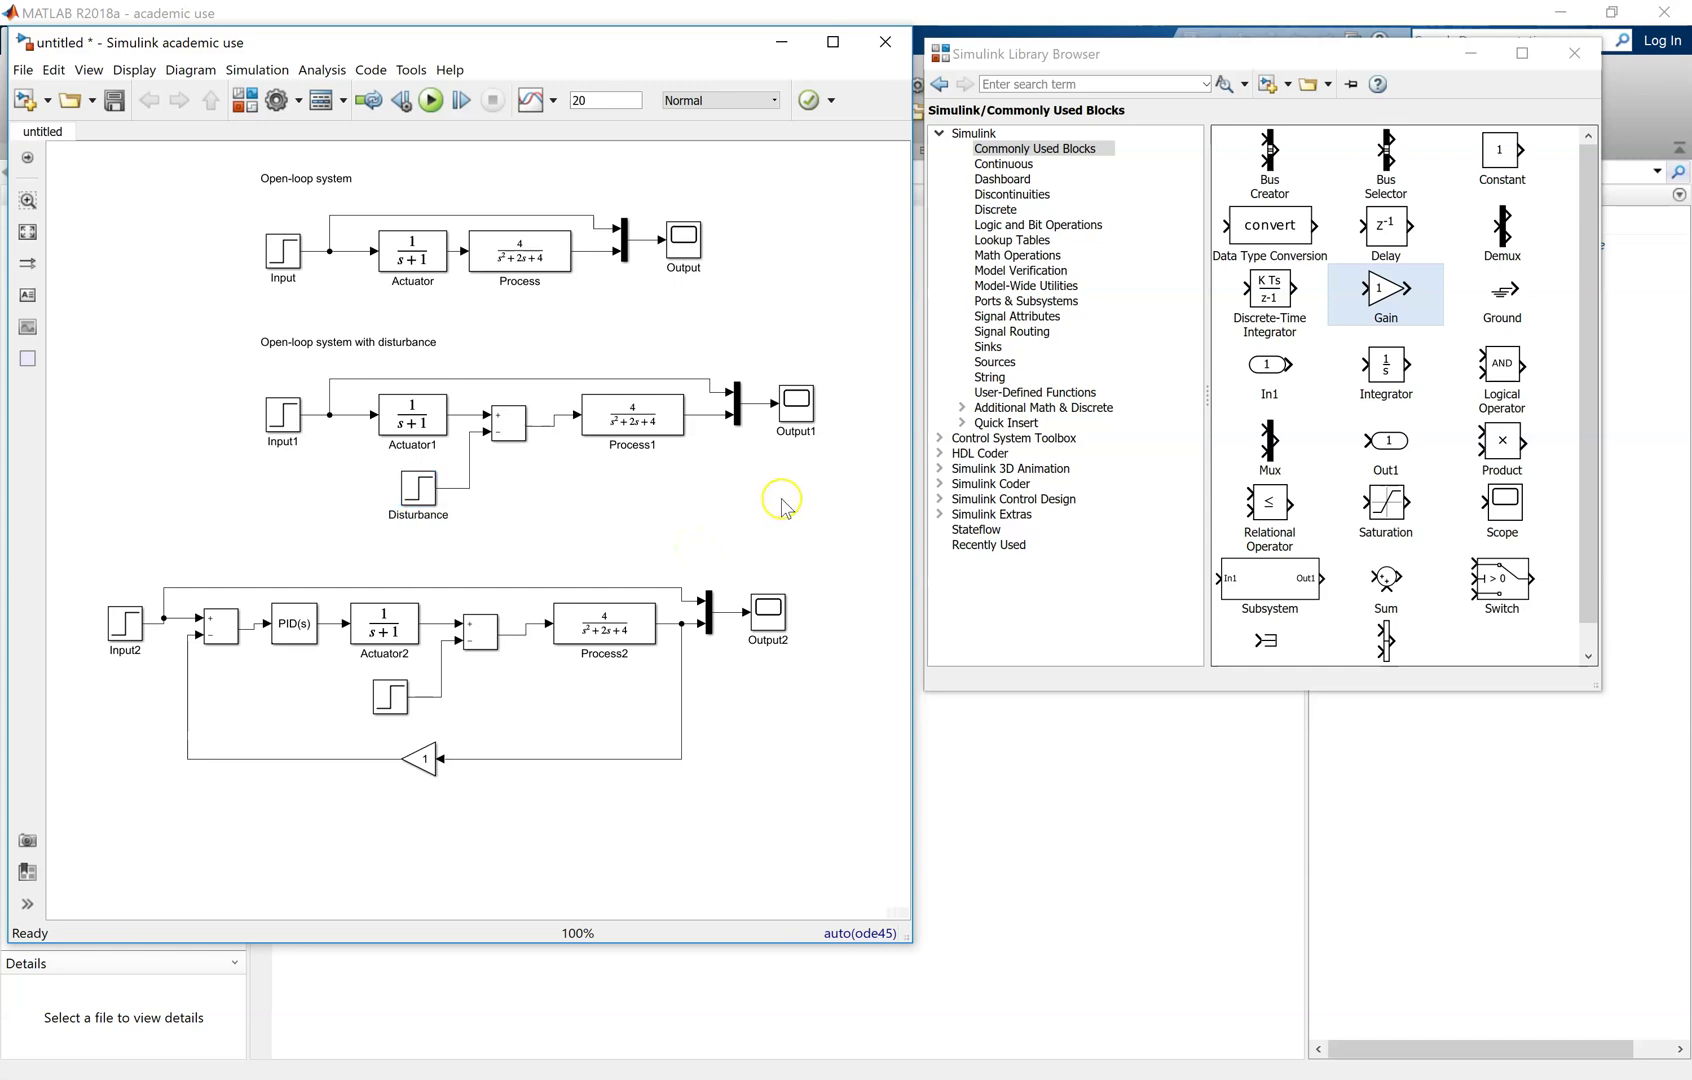
double_click(133, 650)
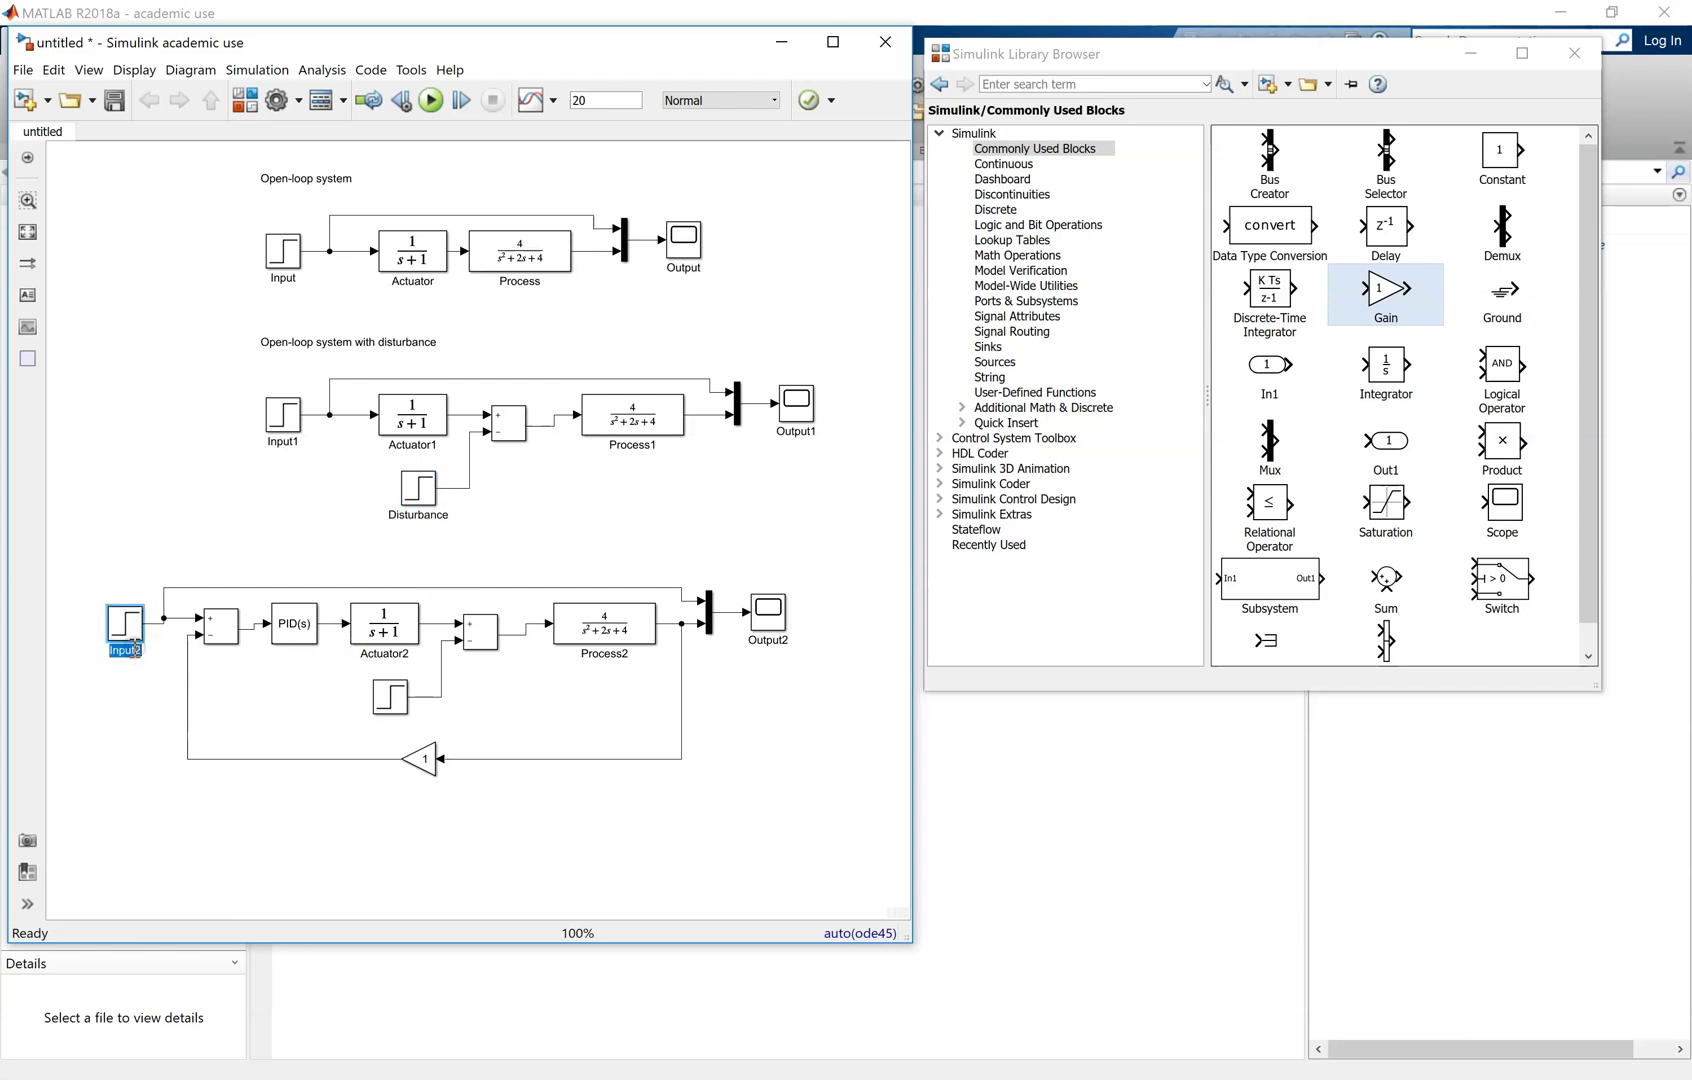
left_click(255, 680)
Name the third system's disturbance step Disturbance1 after clearing the duplicate-name error.
left_click(305, 658)
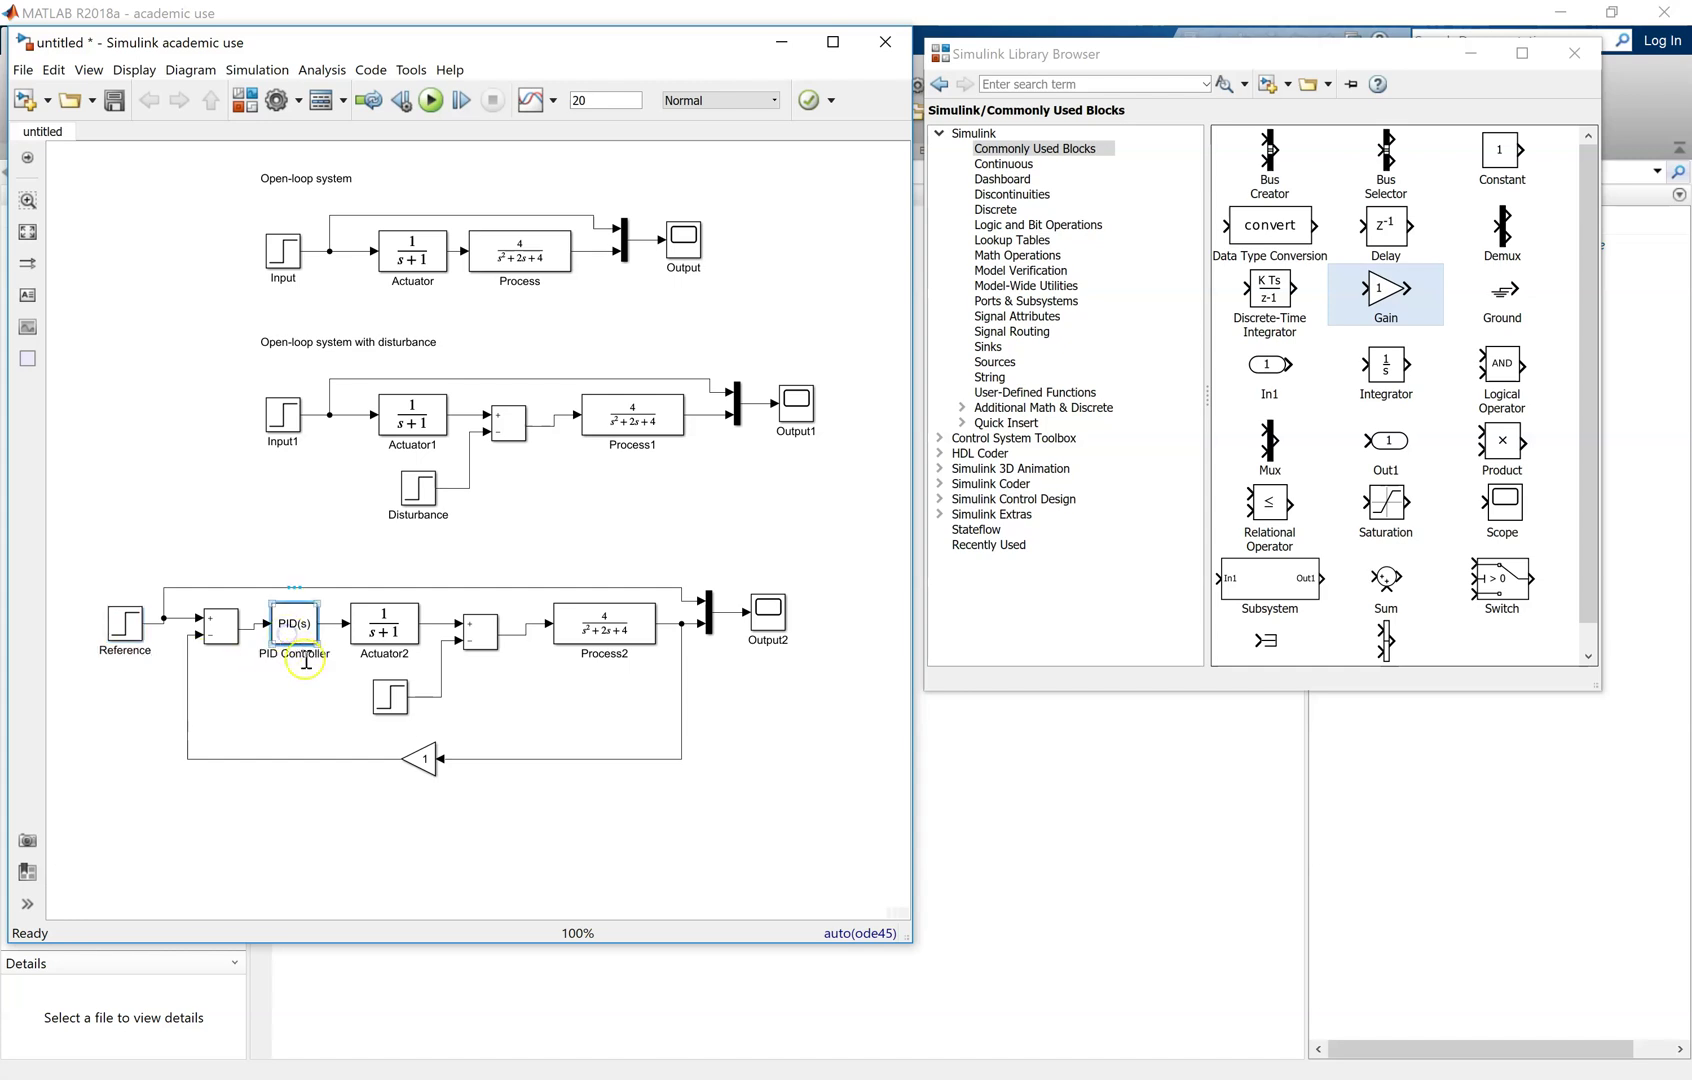
double_click(385, 653)
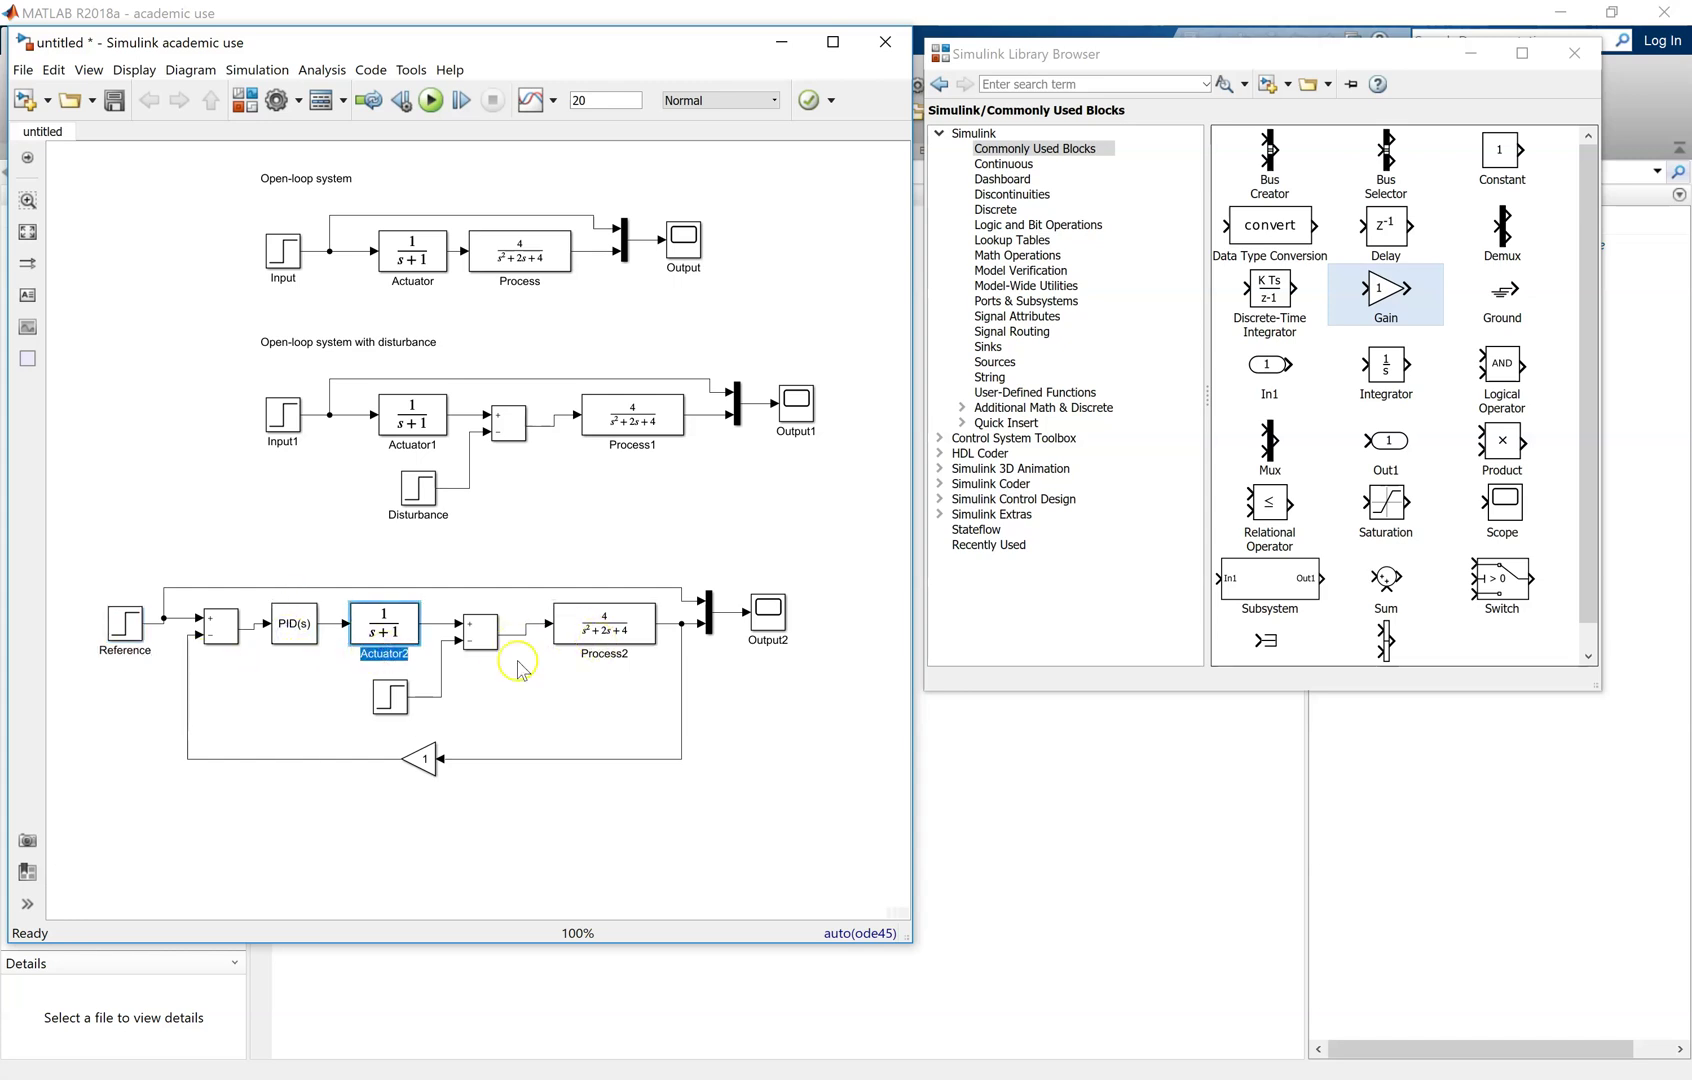
left_click(378, 707)
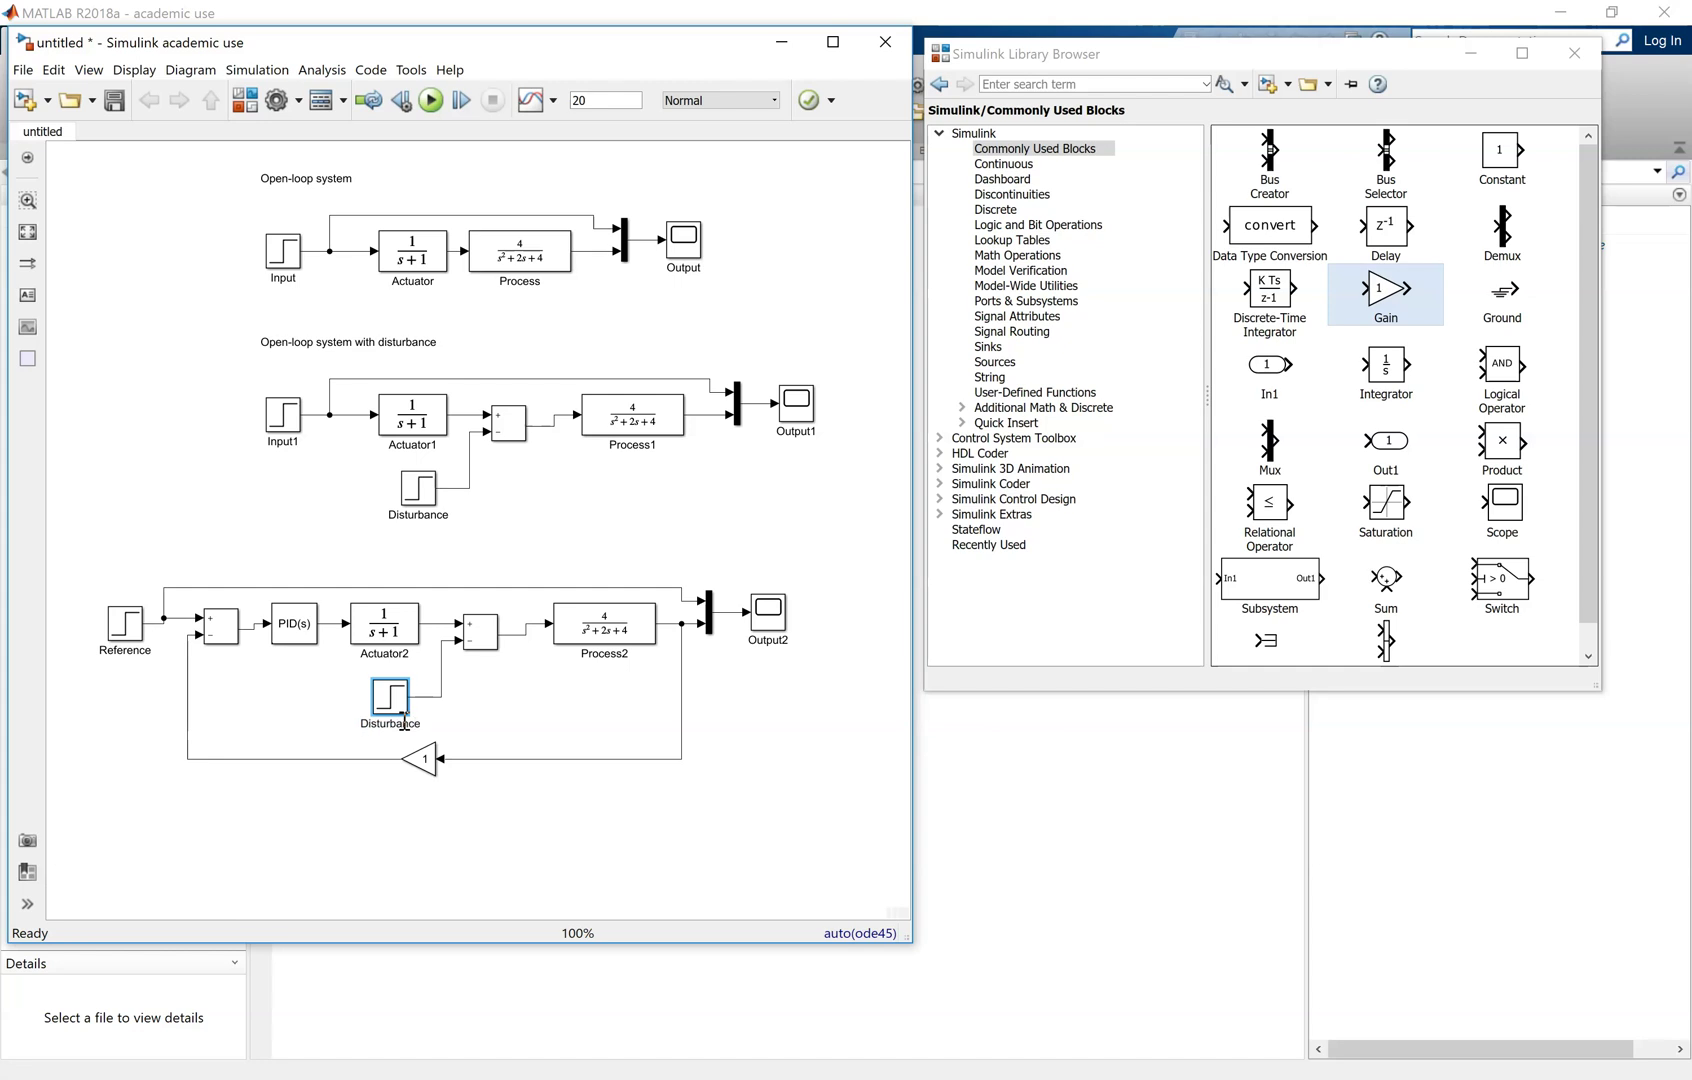
left_click(421, 758)
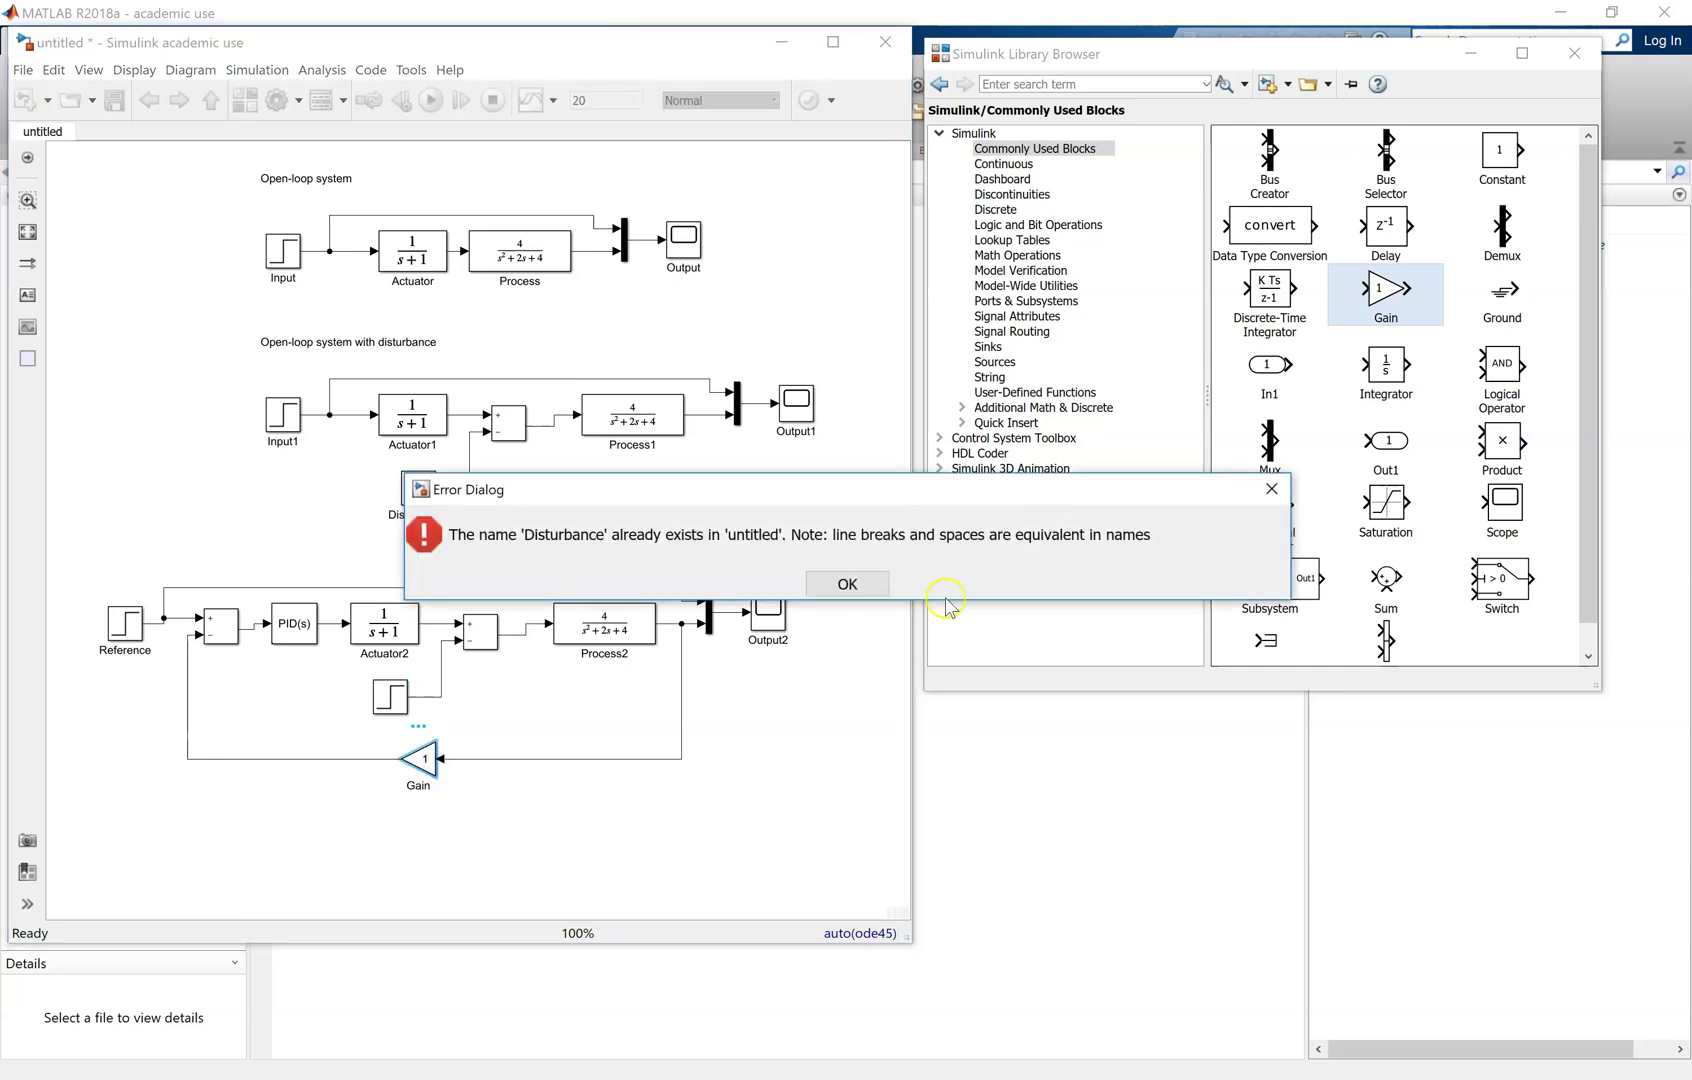
left_click(873, 586)
left_click(396, 712)
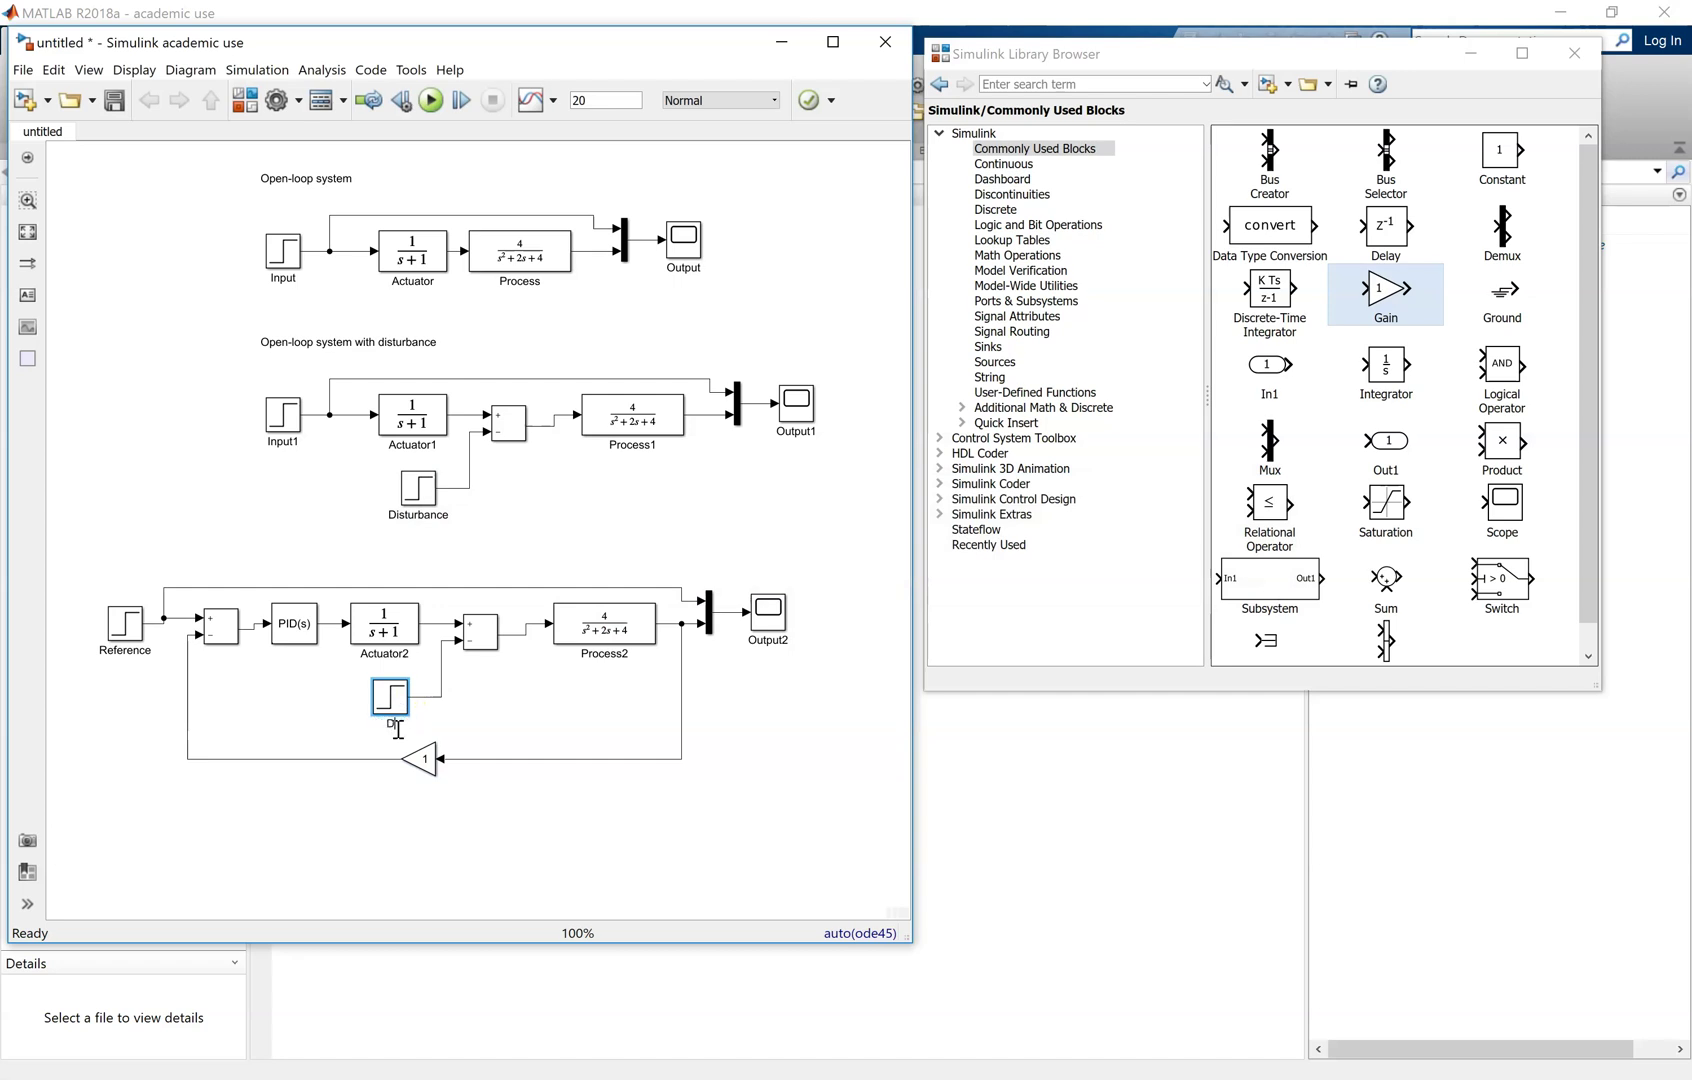
type("Dista")
left_click(426, 770)
Rename the feedback gain block to Sensor.
double_click(427, 787)
type("Sensor")
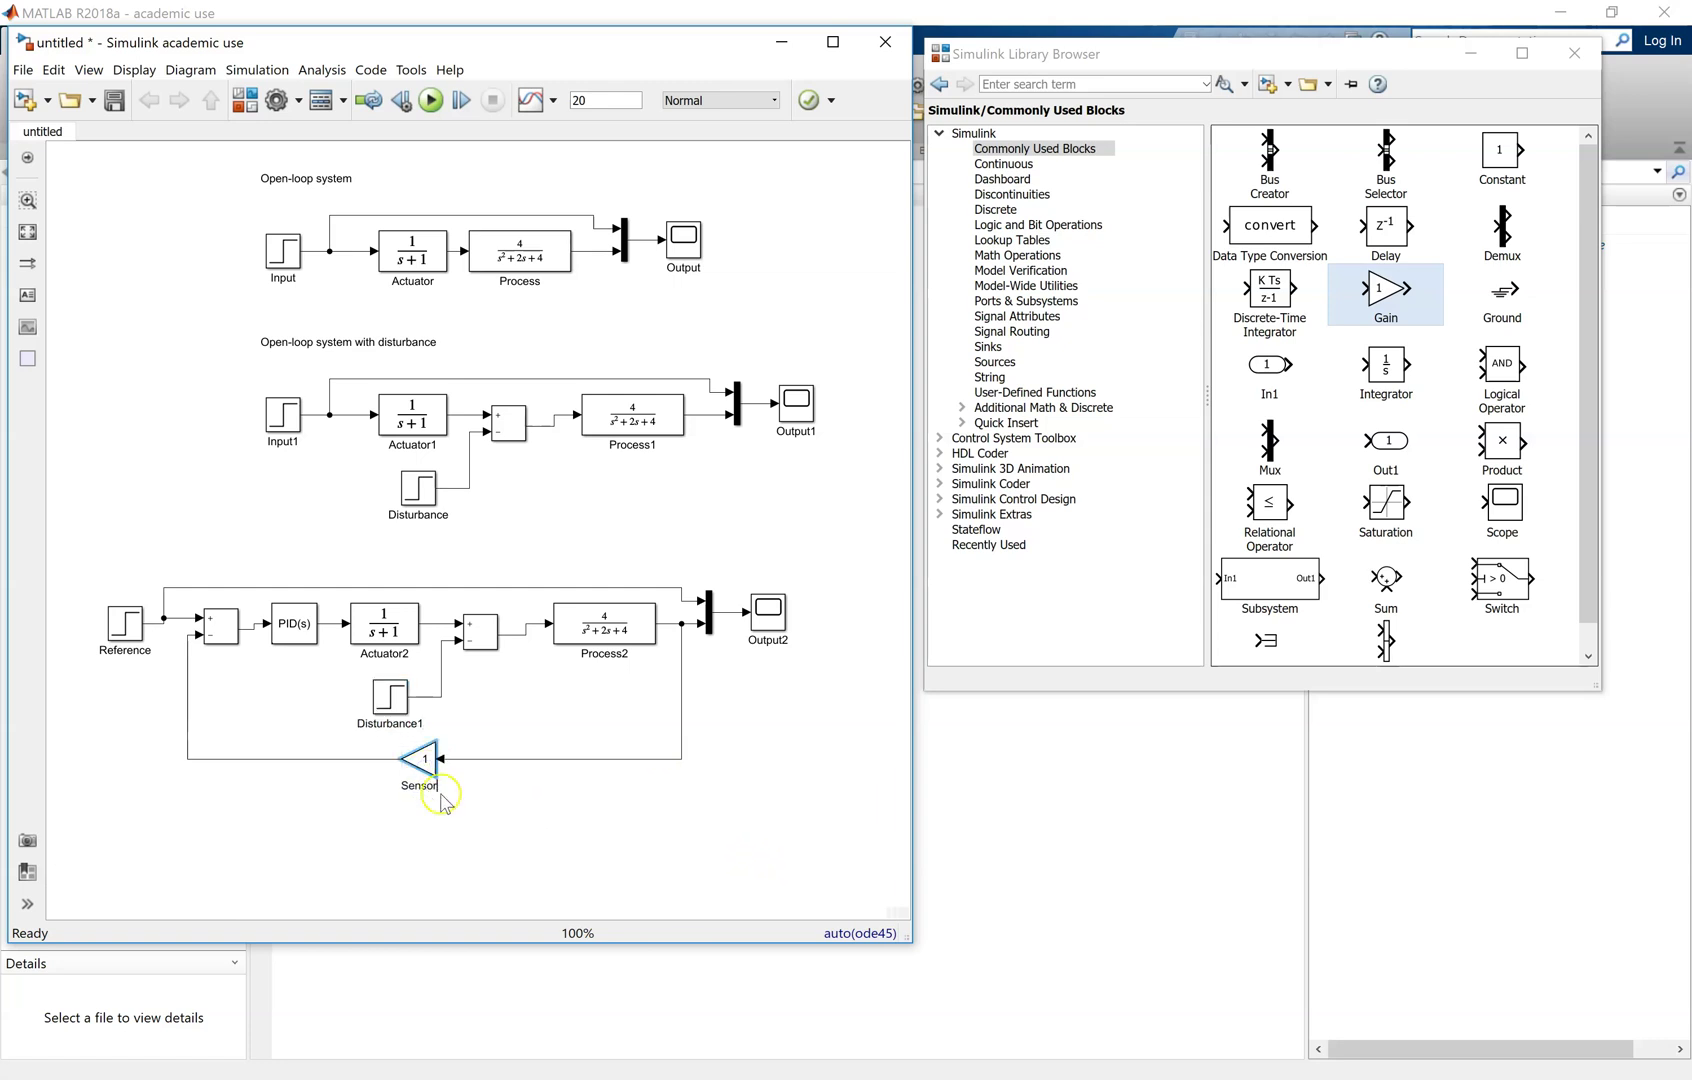
left_click(507, 810)
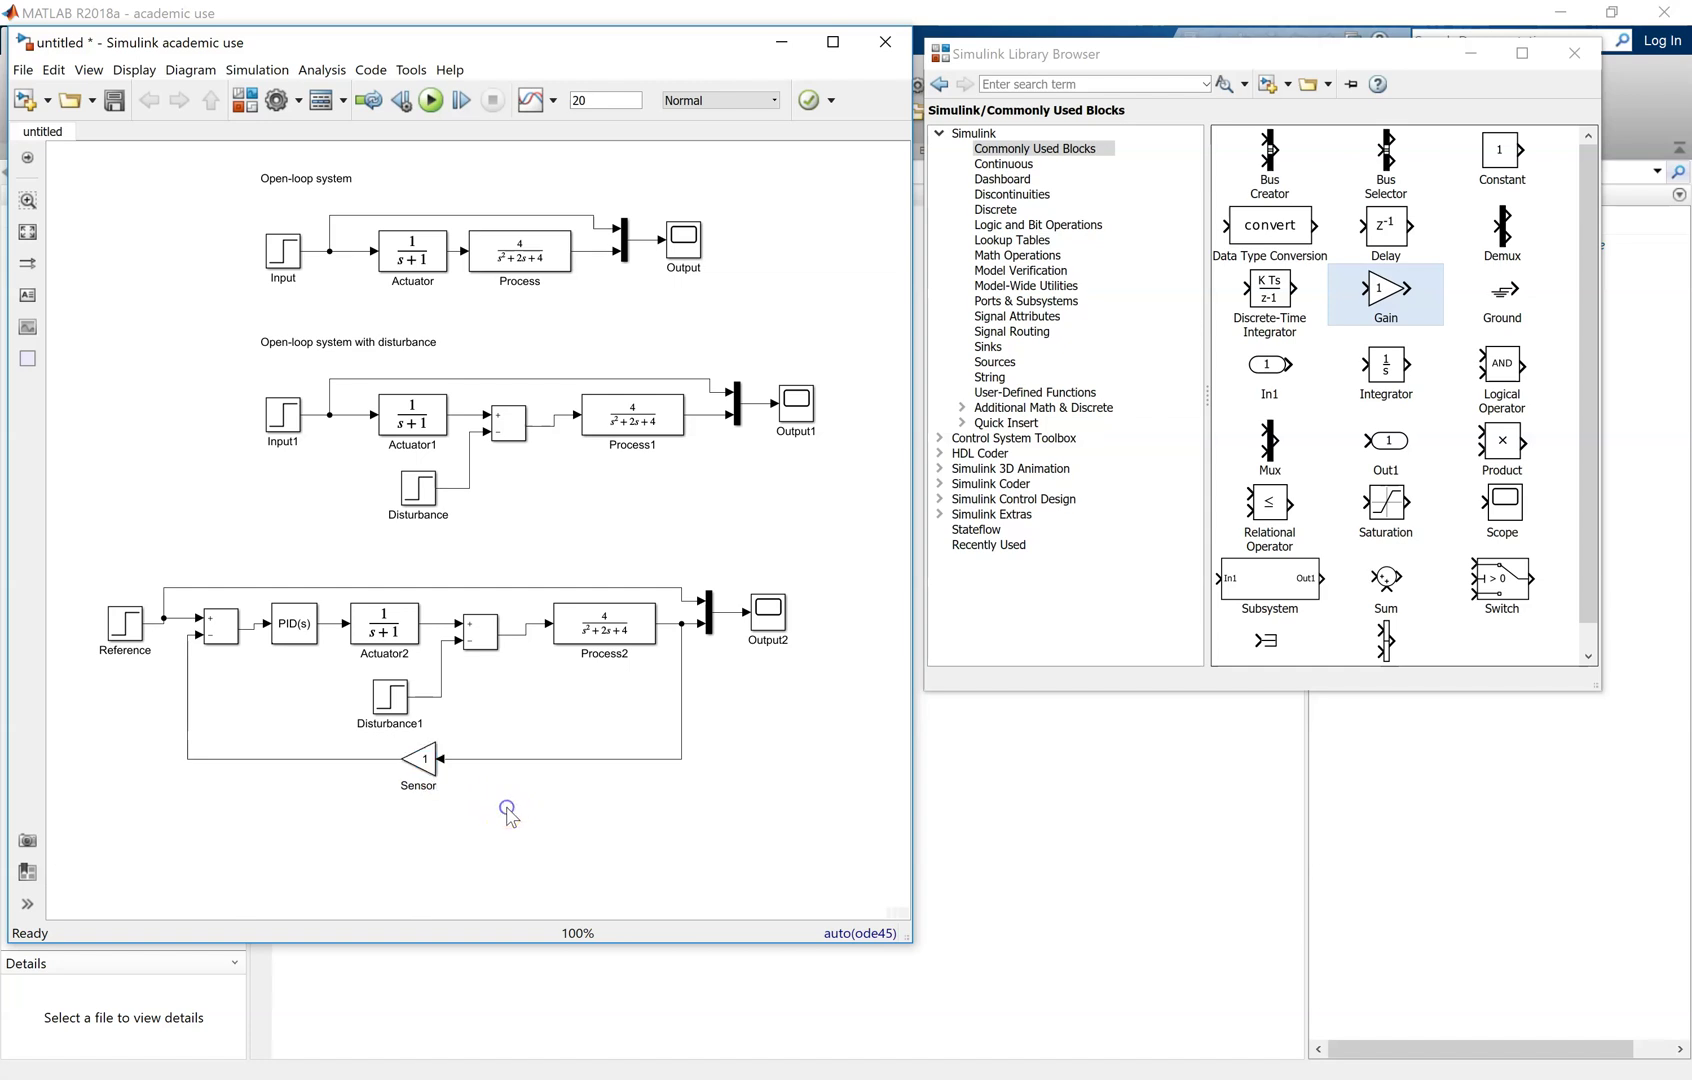
left_click(432, 101)
double_click(772, 614)
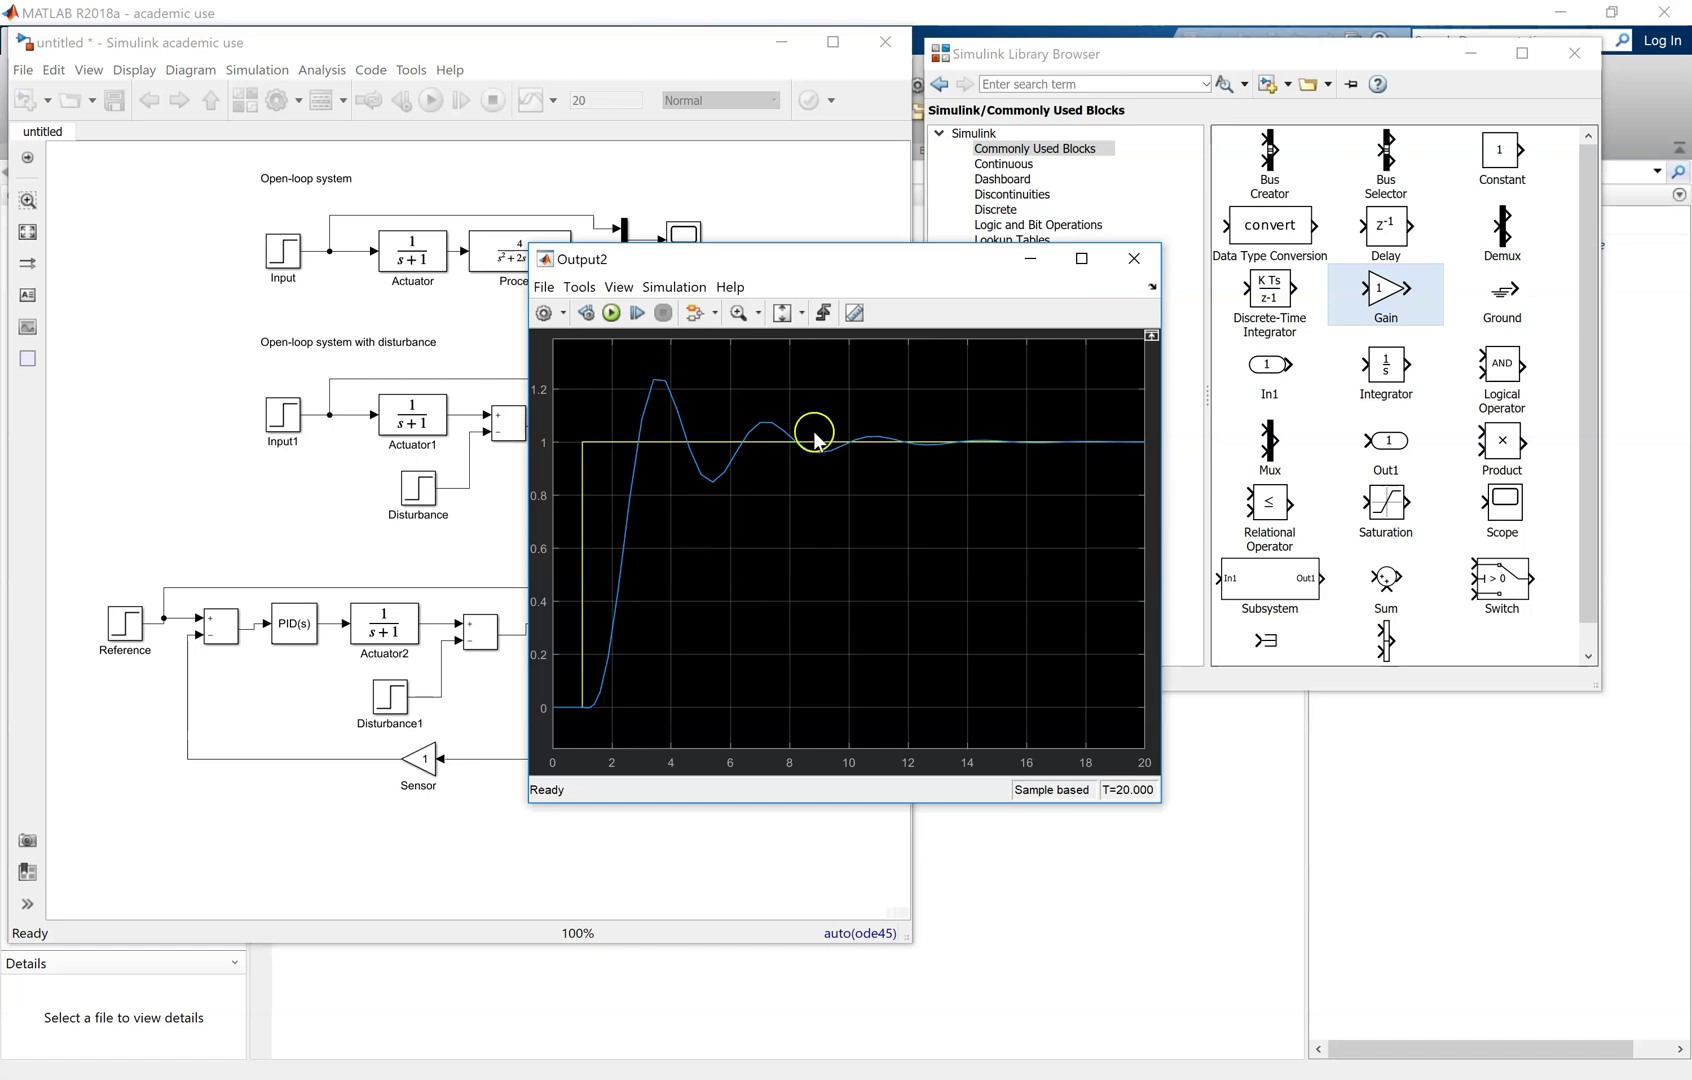
left_click(1141, 265)
left_click(277, 644)
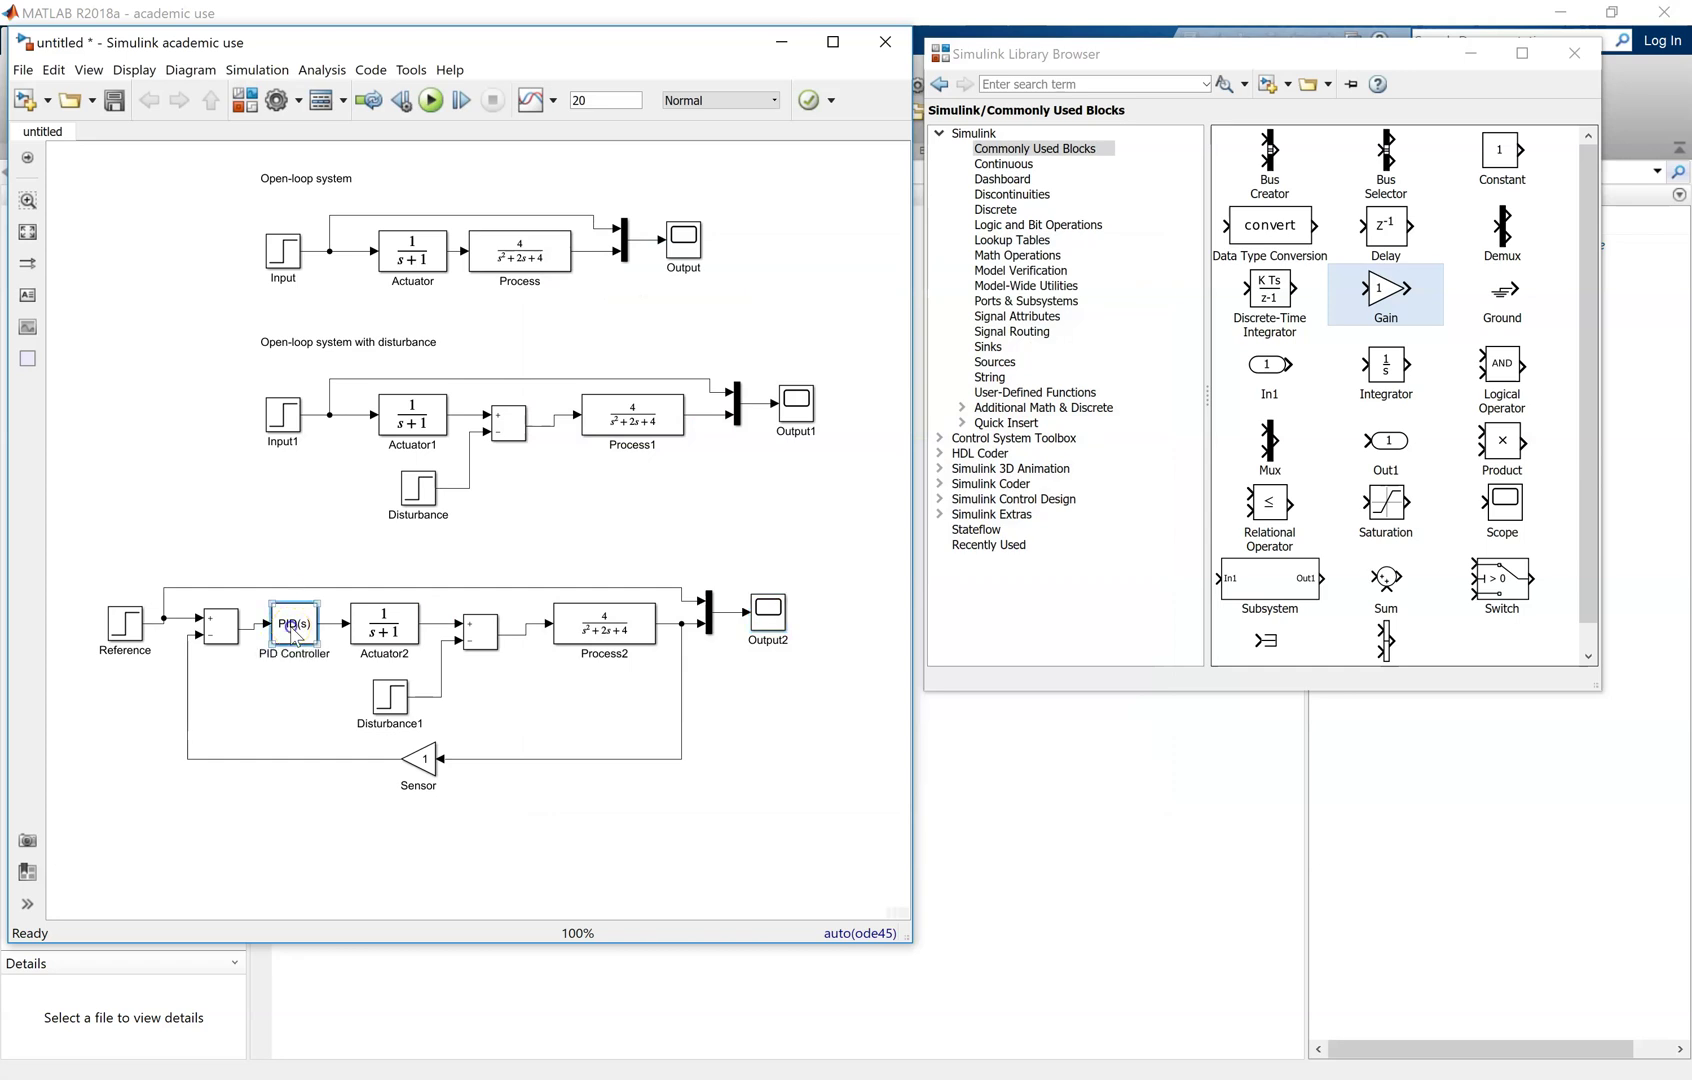
Launch the PID Tuner from the PID Controller's parameters and maximize its window.
double_click(294, 630)
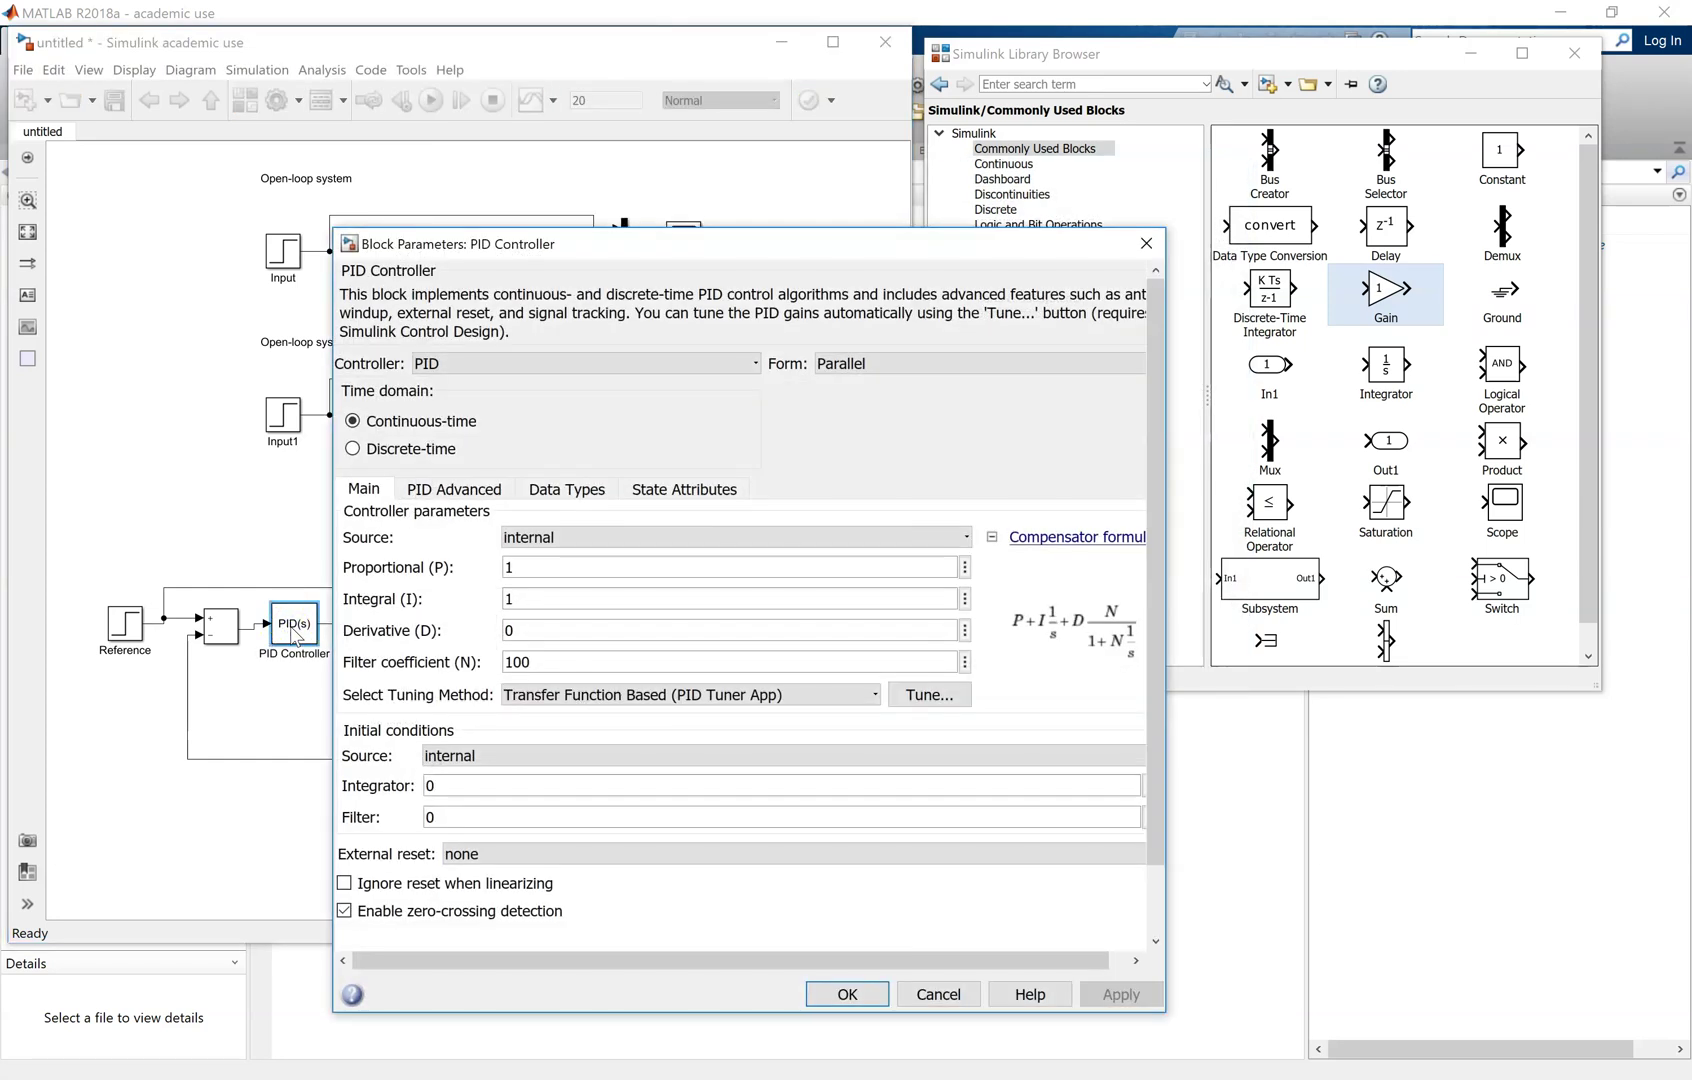
left_click(929, 696)
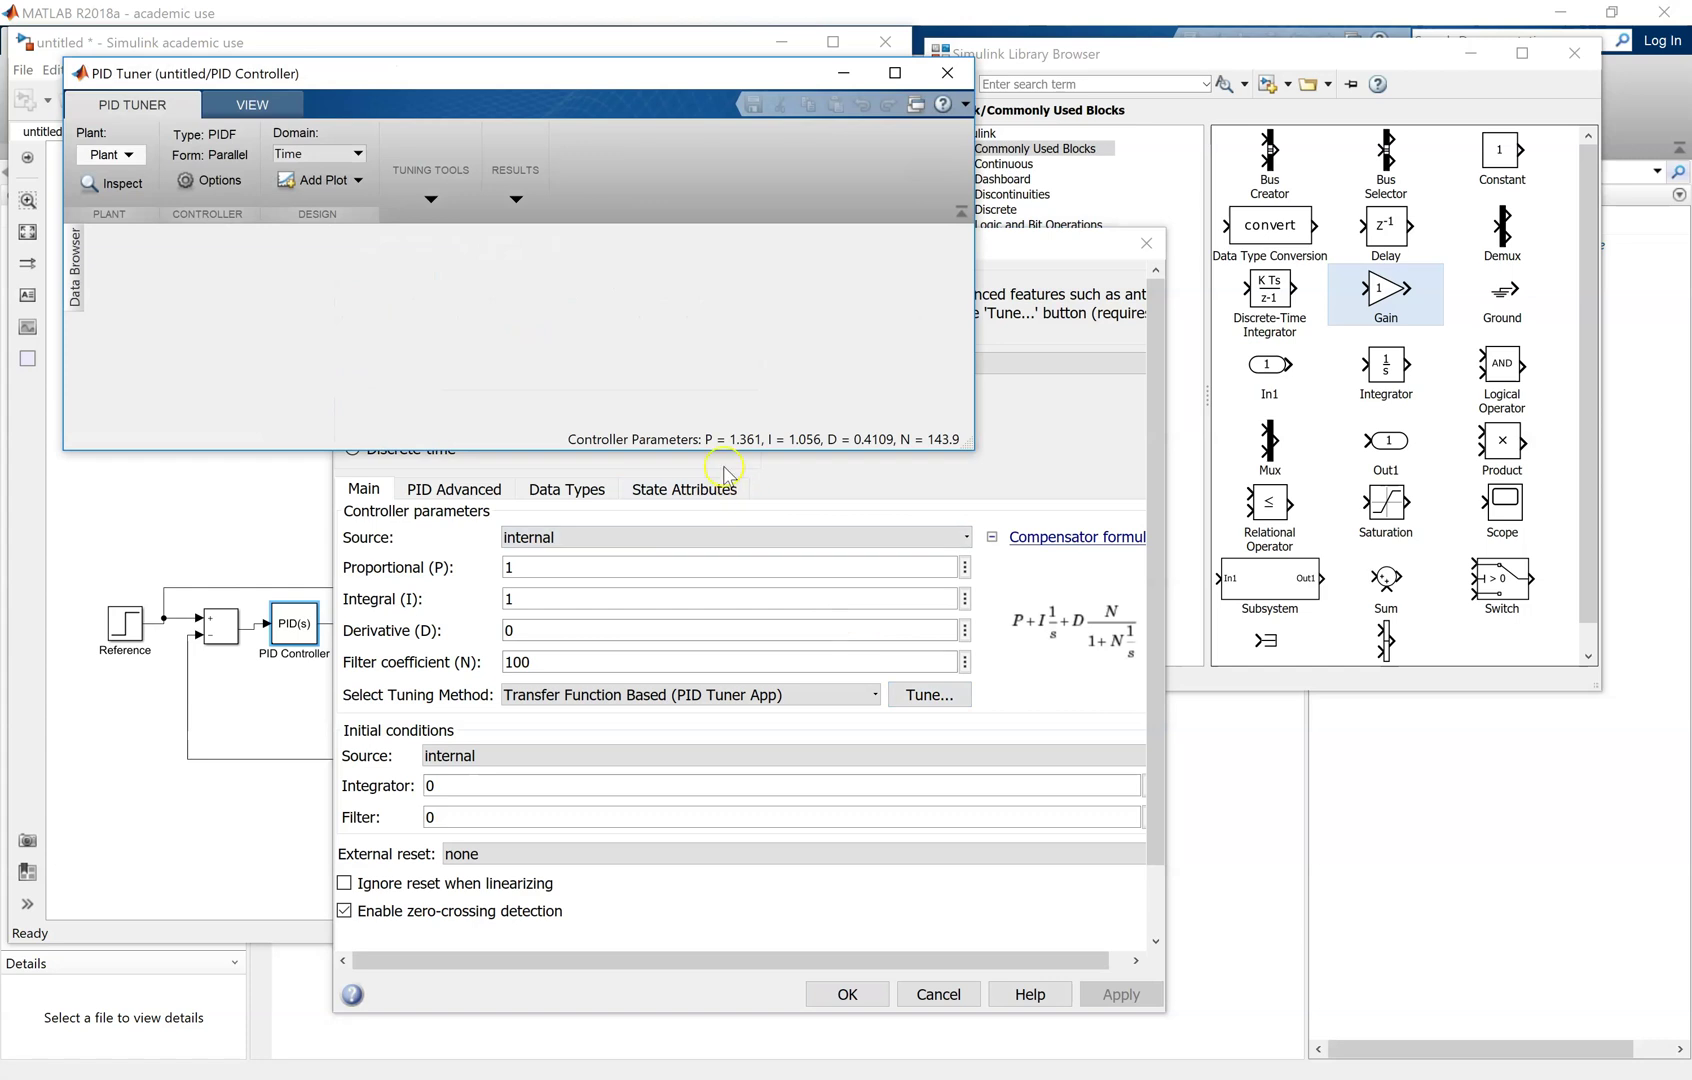
left_click_drag(718, 450, 728, 862)
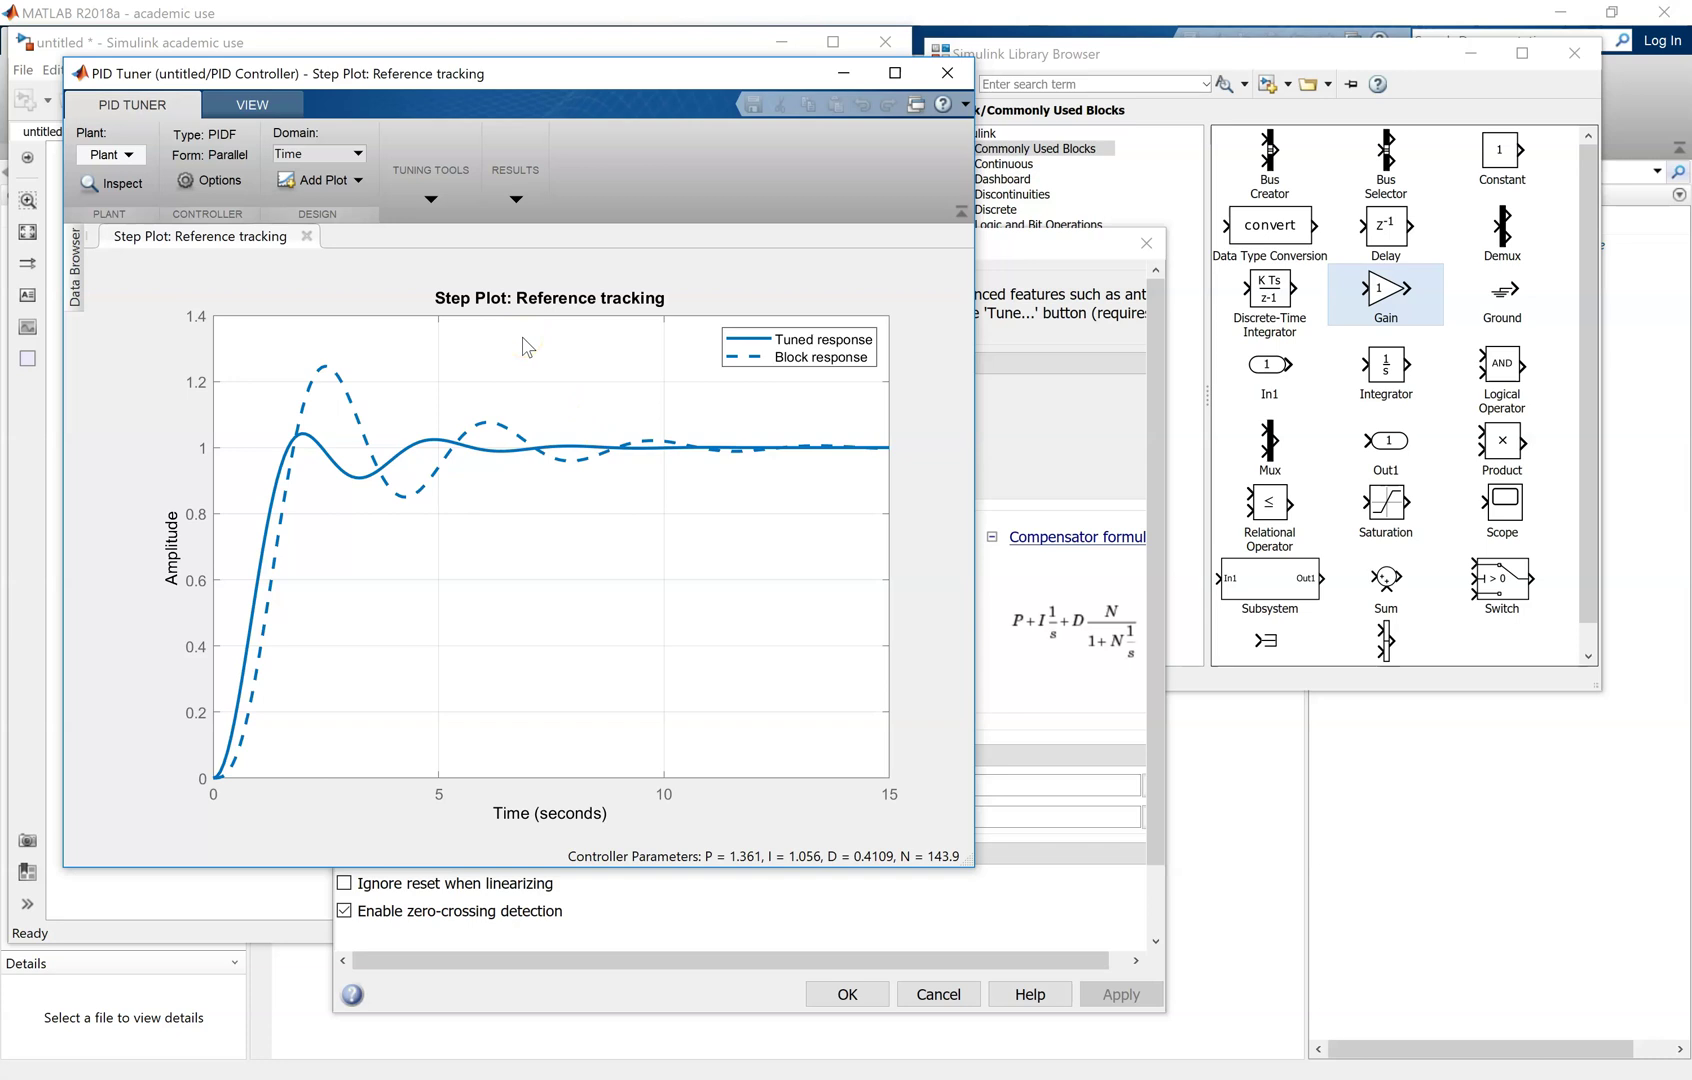
mouse_move(567, 72)
left_mouse_down()
mouse_move(593, 177)
mouse_move(565, 40)
left_mouse_up()
double_click(565, 40)
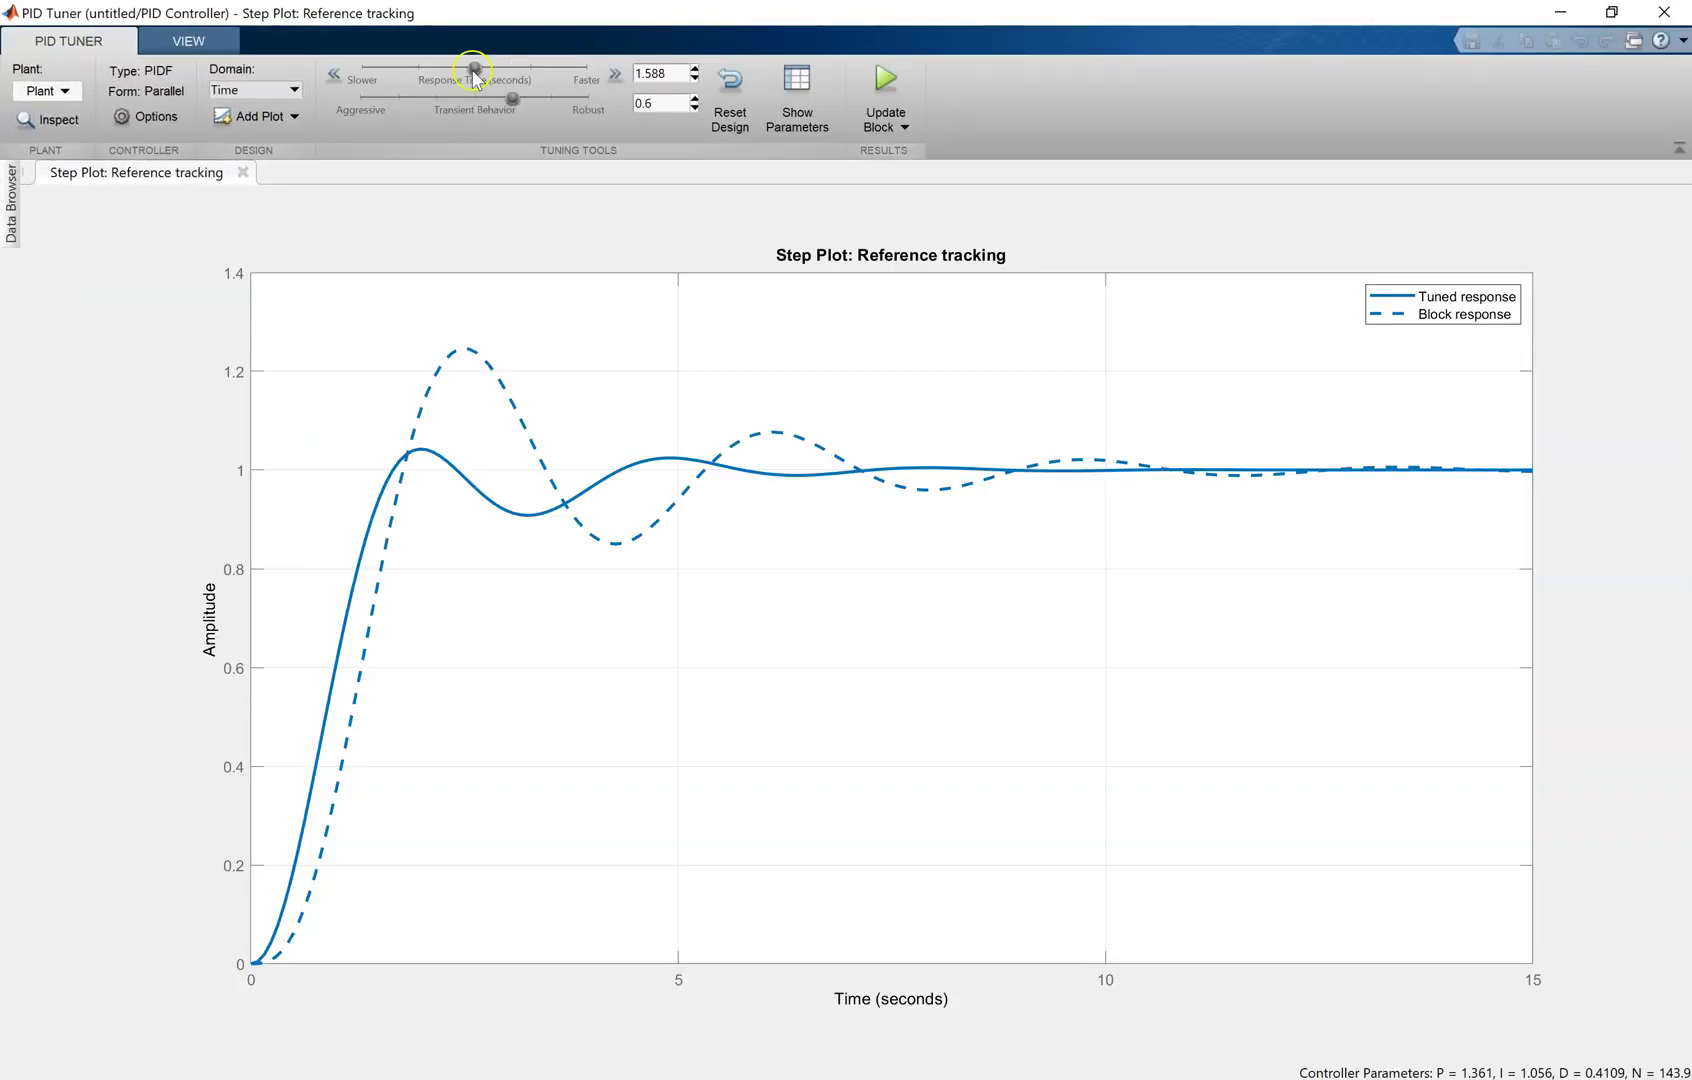
Adjust the response time and apply gains P 1.452, I 0.8527, D 0.6133, N 157.8.
left_click_drag(479, 75, 575, 113)
left_click(467, 69)
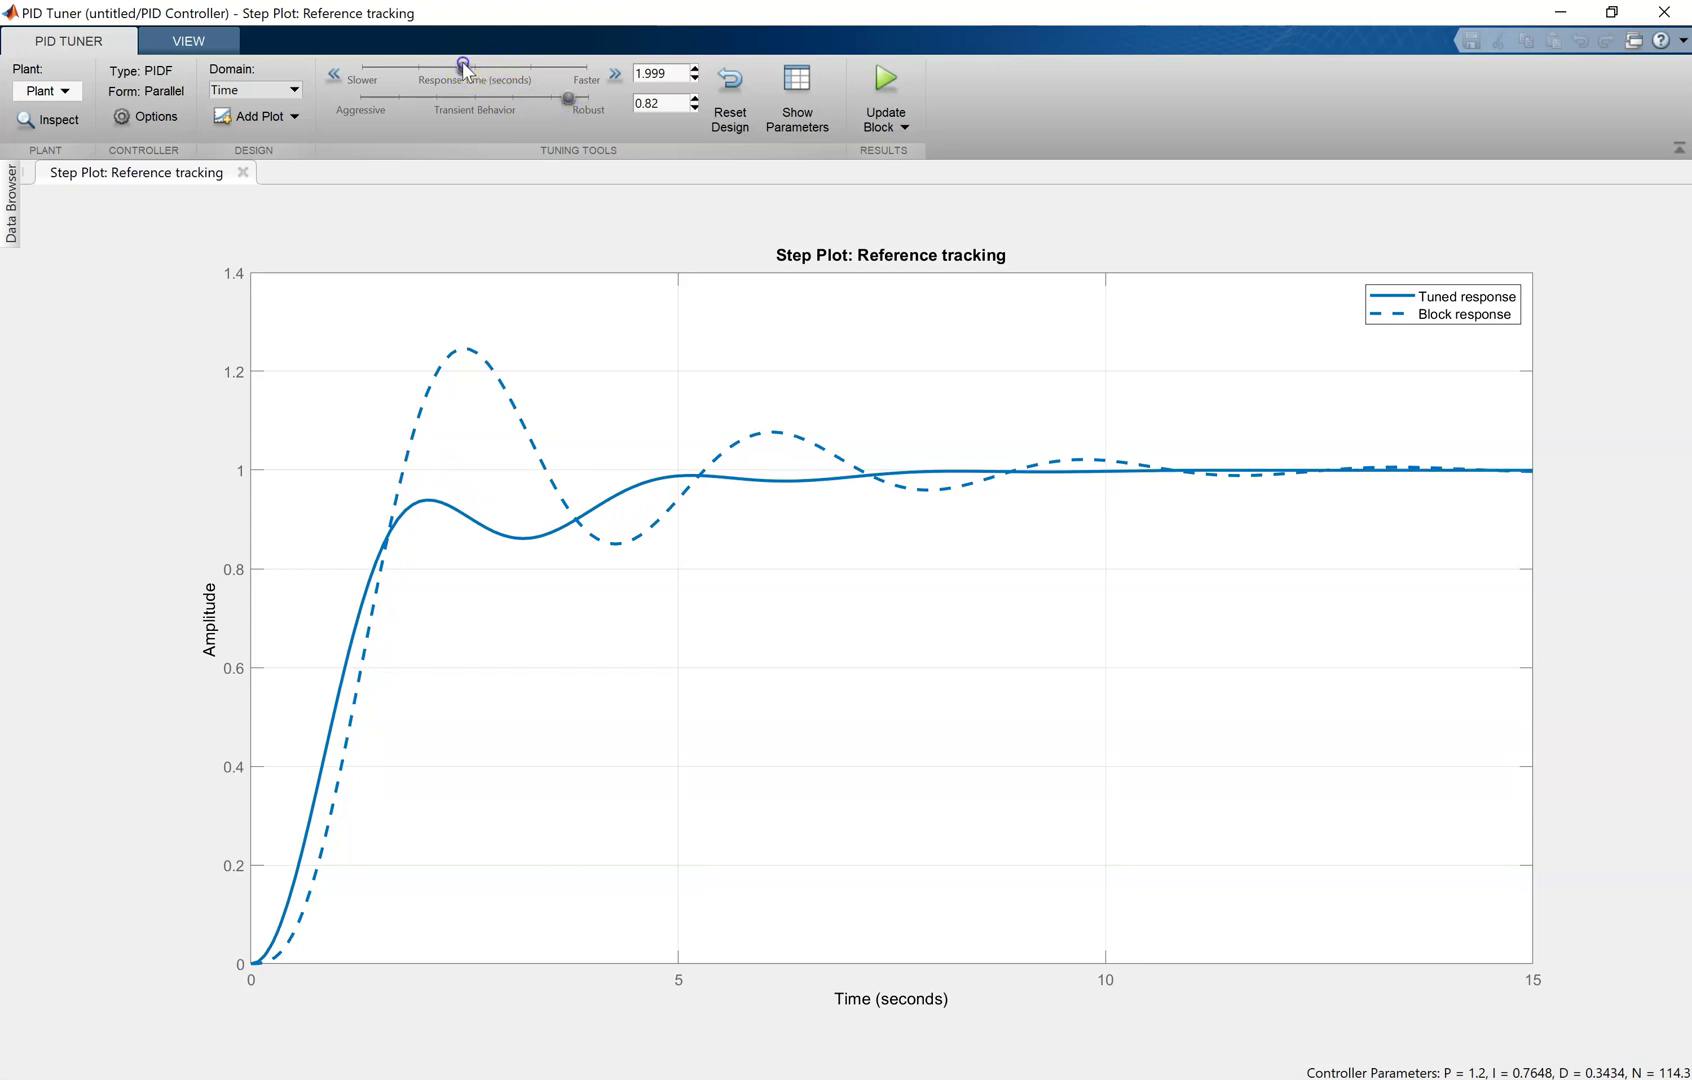
mouse_move(467, 69)
left_mouse_down()
mouse_move(537, 78)
mouse_move(473, 72)
left_mouse_up()
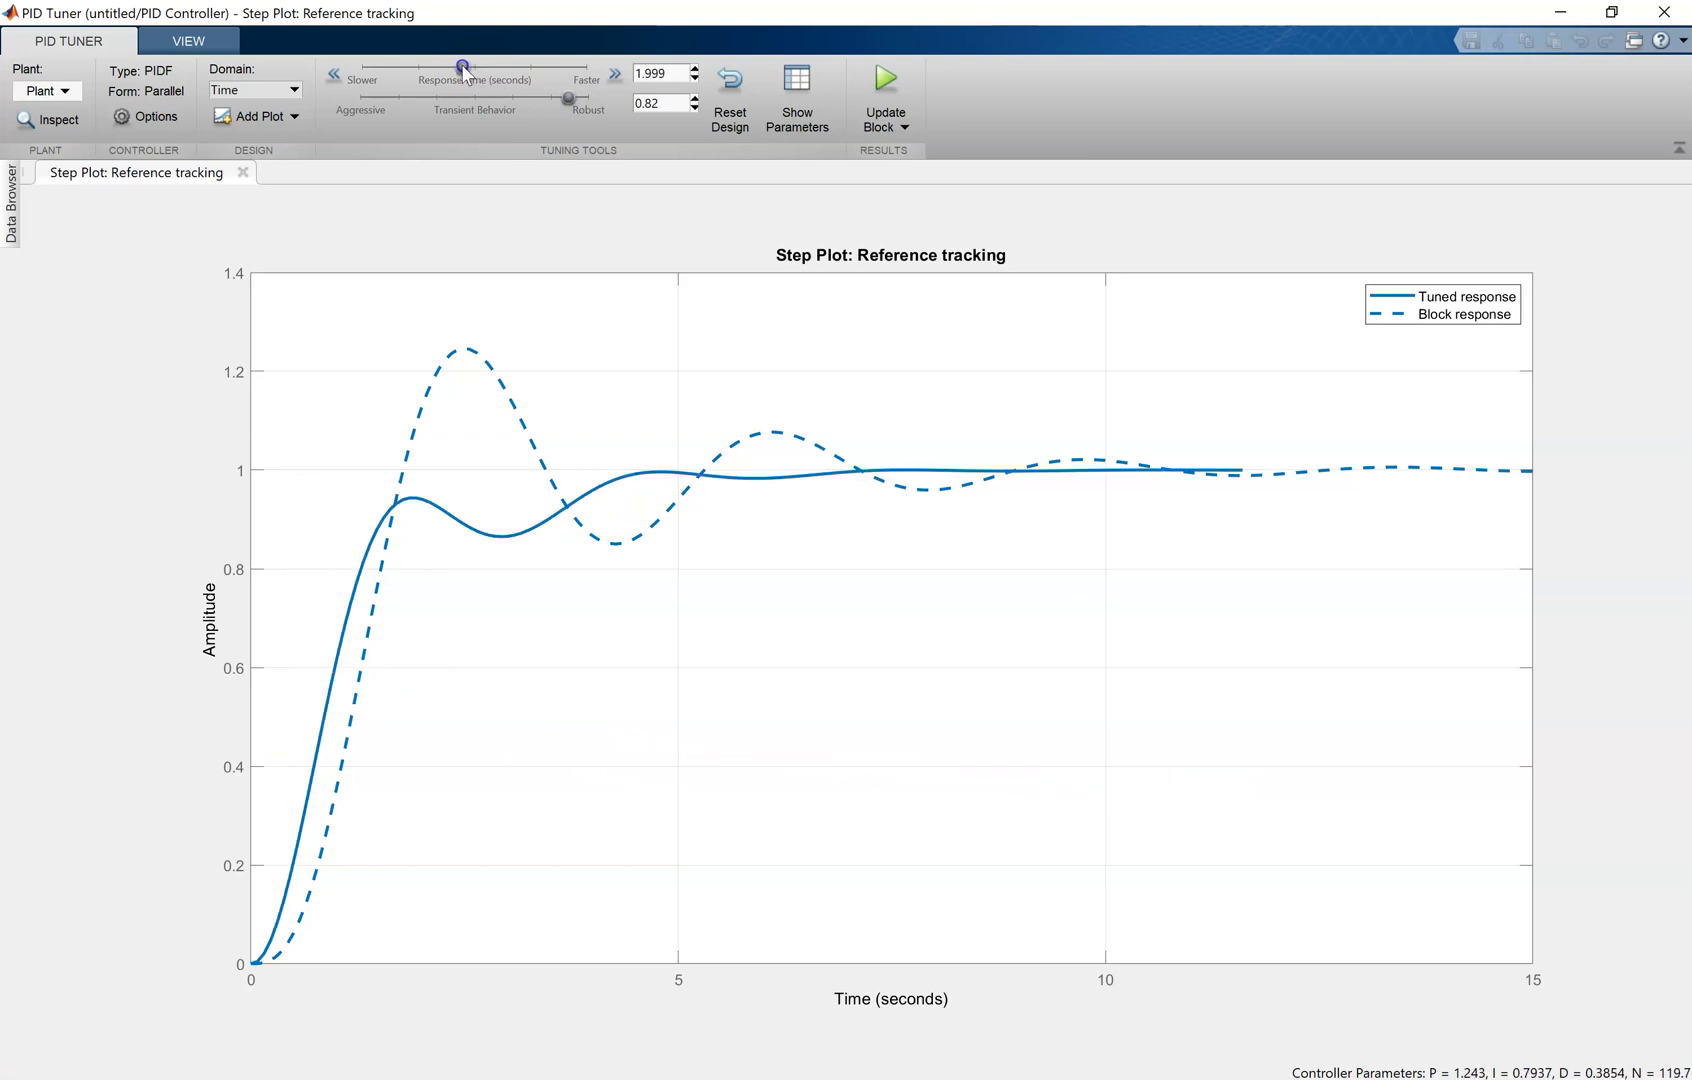
left_click_drag(464, 70, 479, 70)
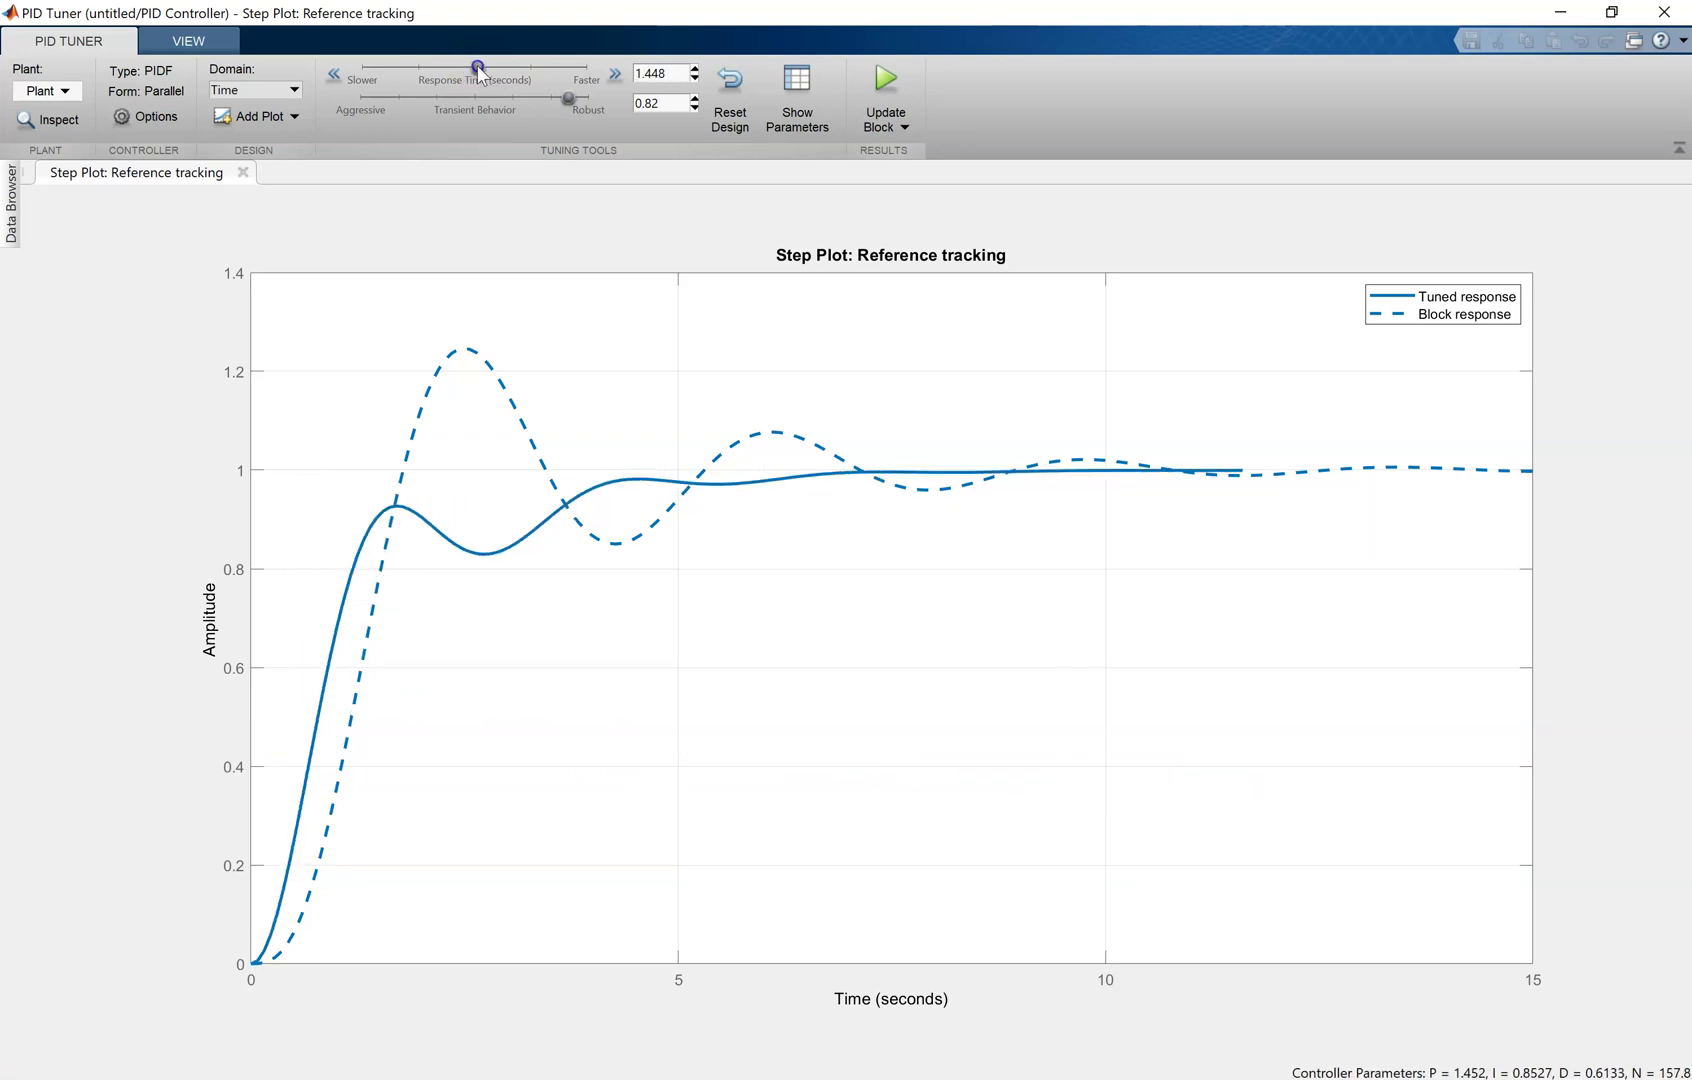
left_click(888, 76)
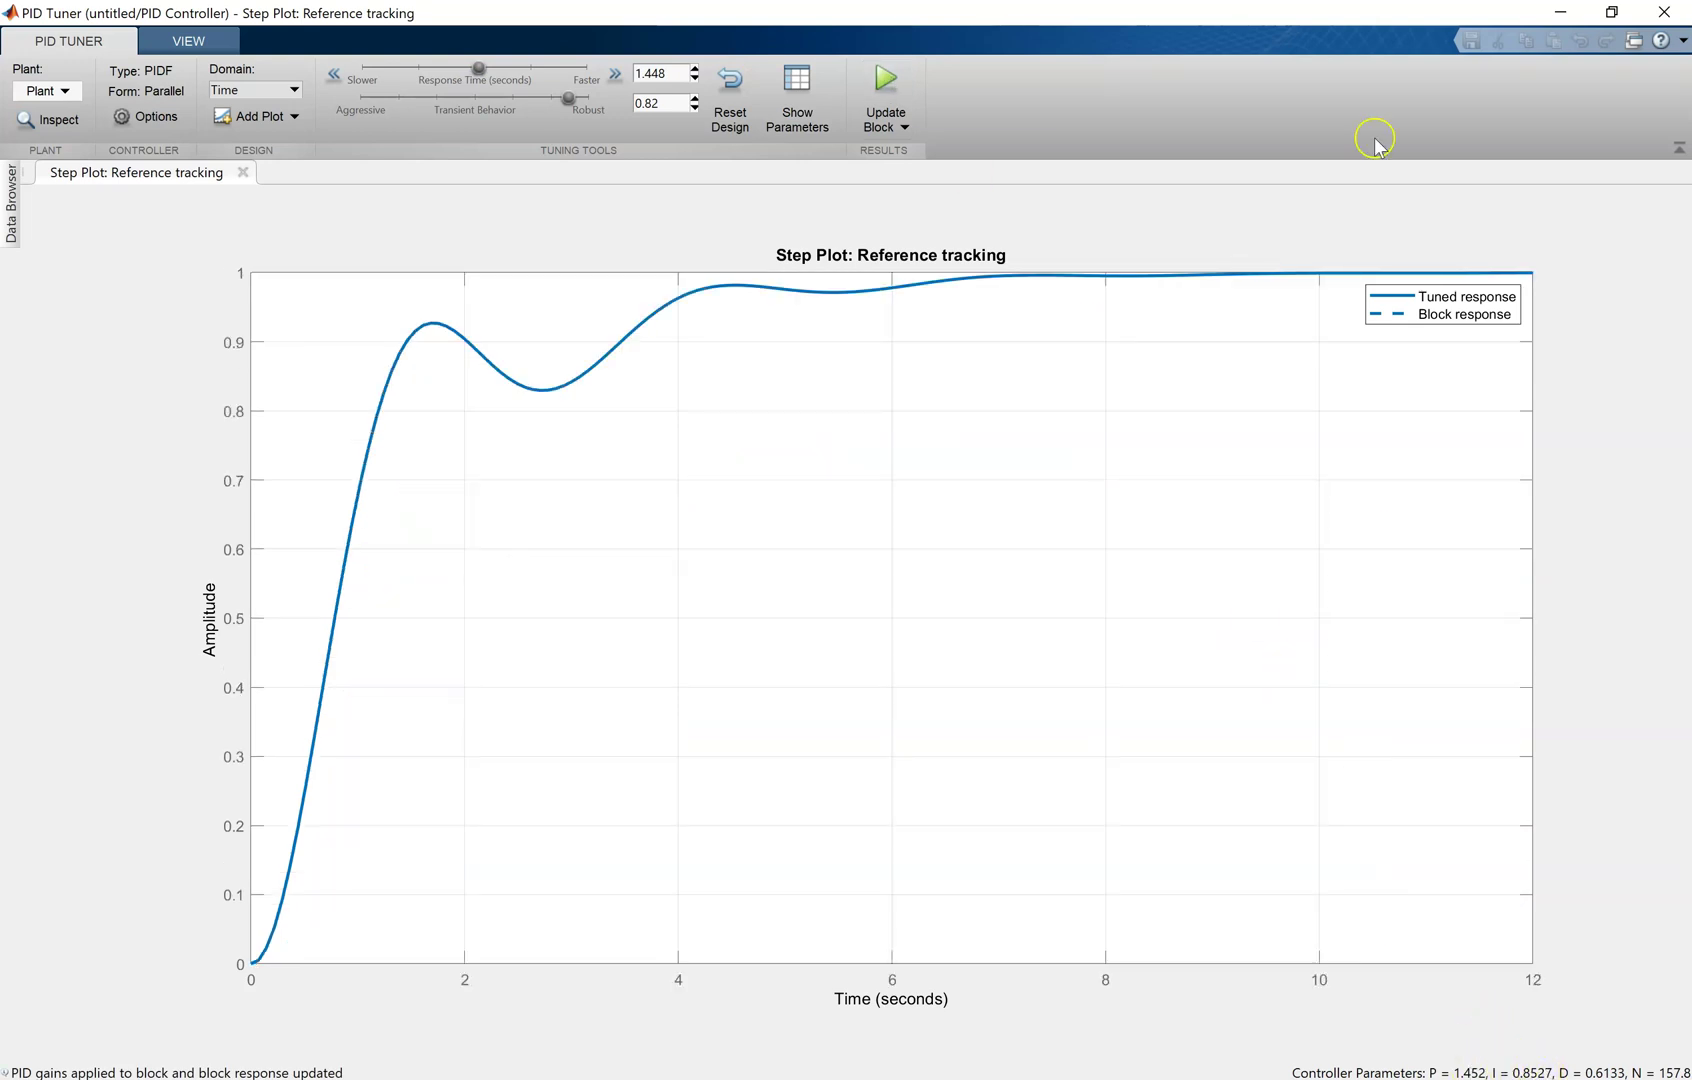
double_click(1434, 17)
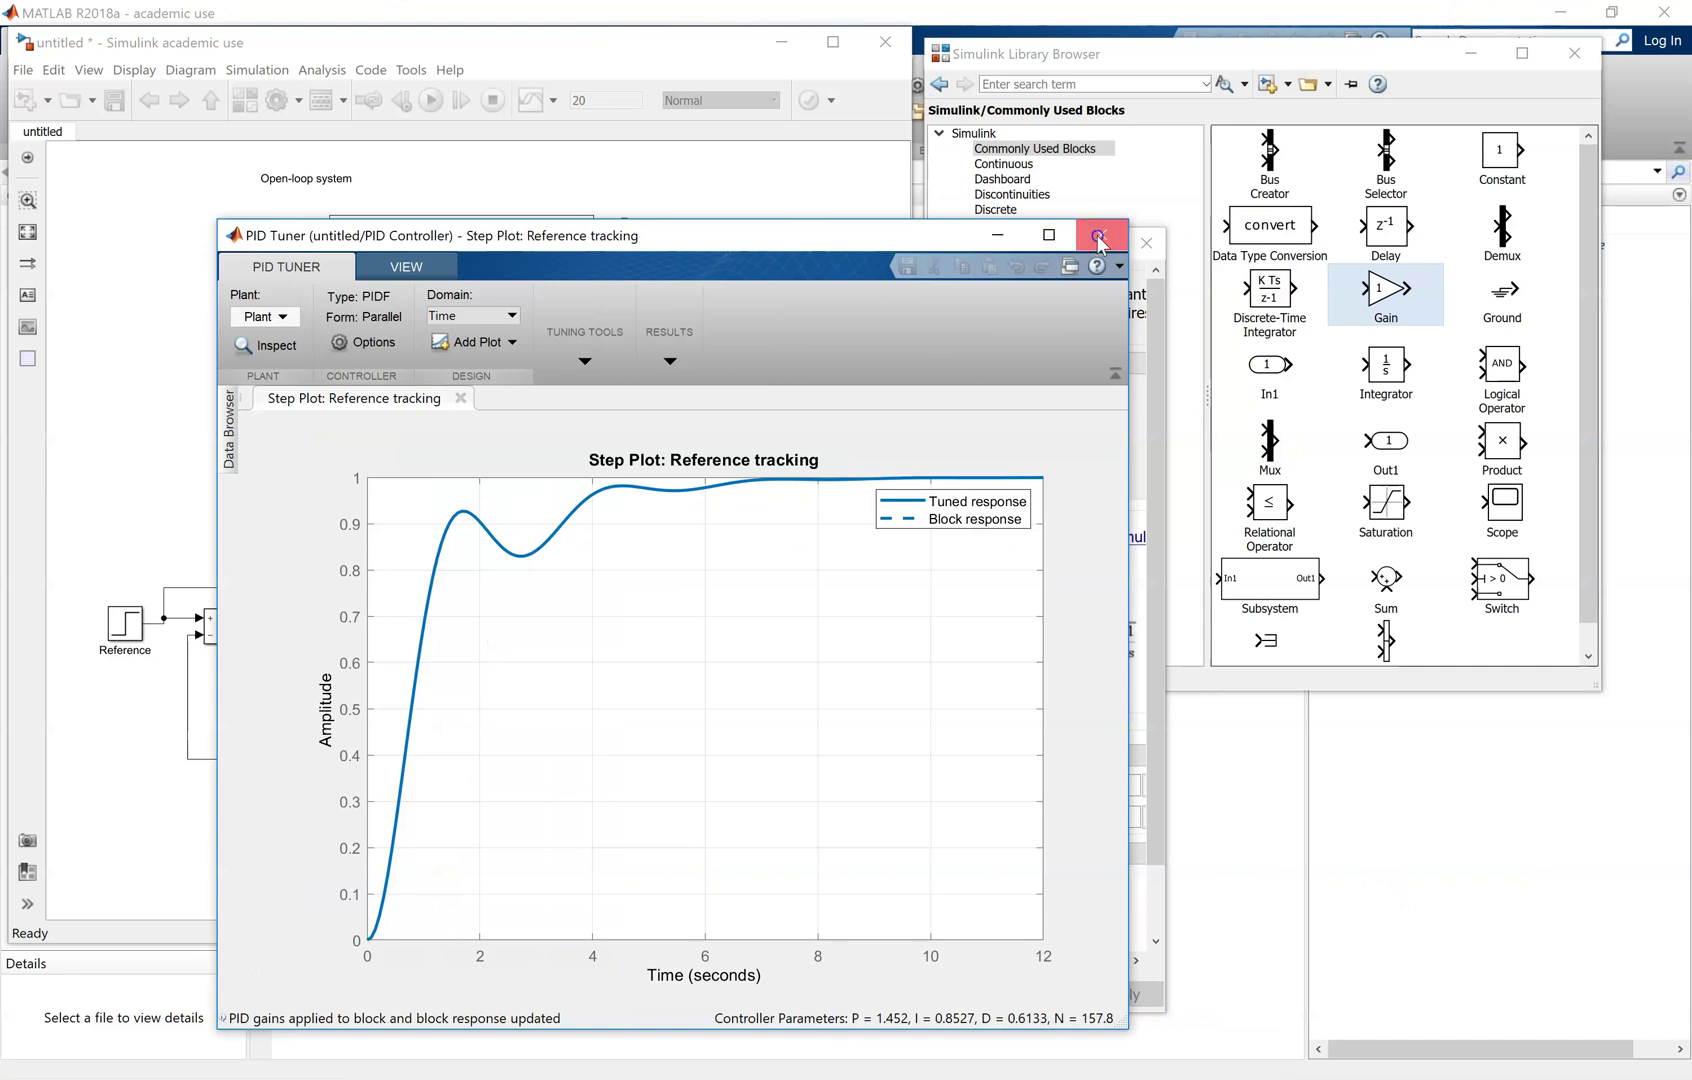
Rerun with the tuned PID and check Output2 settles at 1 by ~8 s without overshoot.
left_click(1101, 234)
left_click(847, 993)
left_click(431, 100)
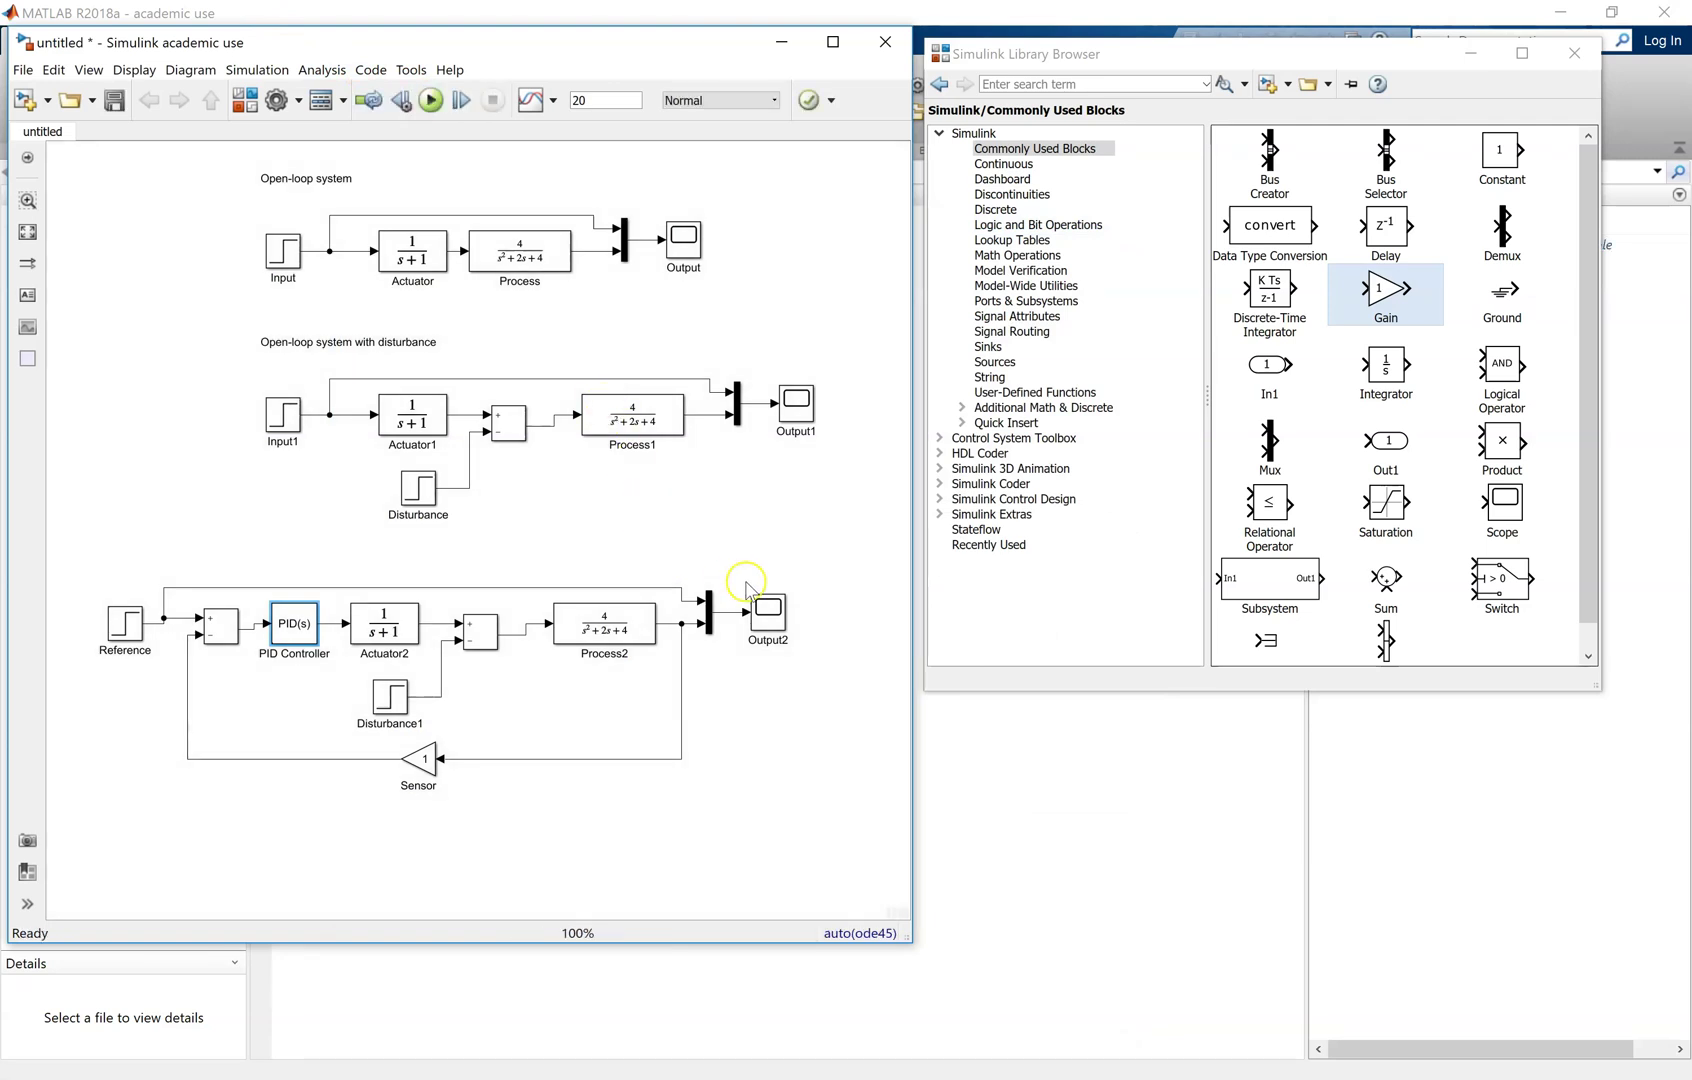
left_click(774, 620)
double_click(772, 616)
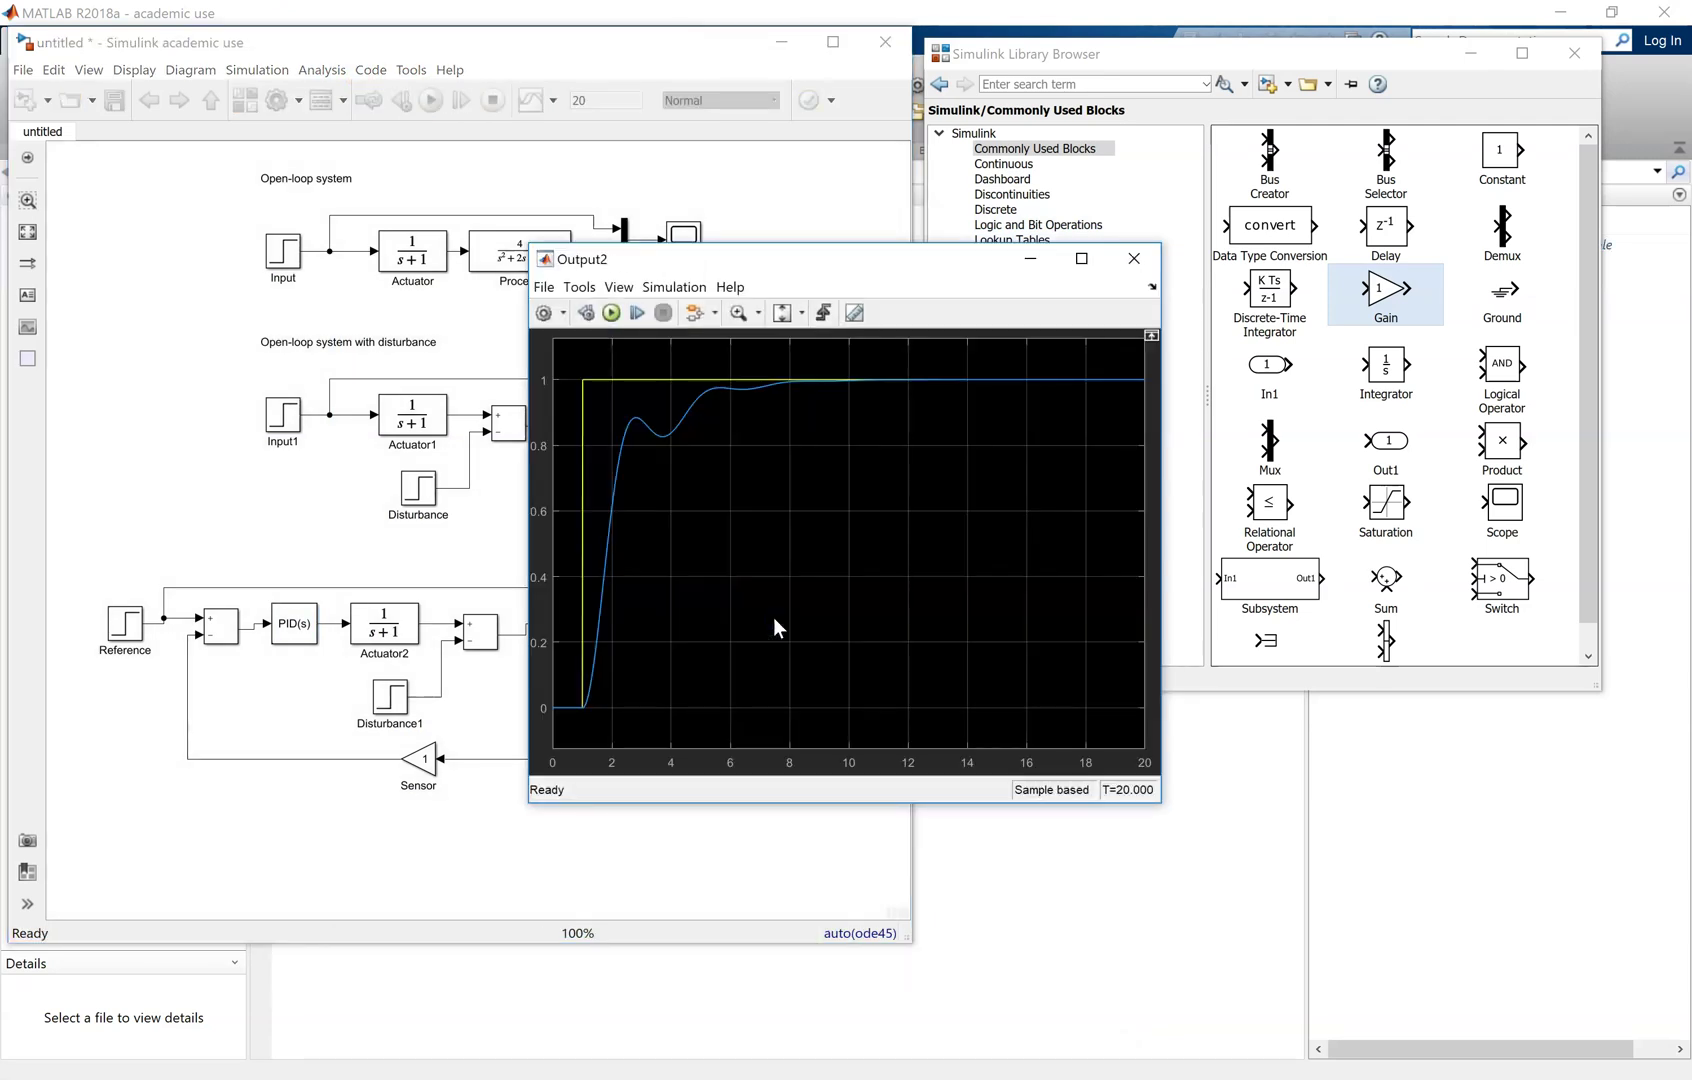
left_click(1134, 258)
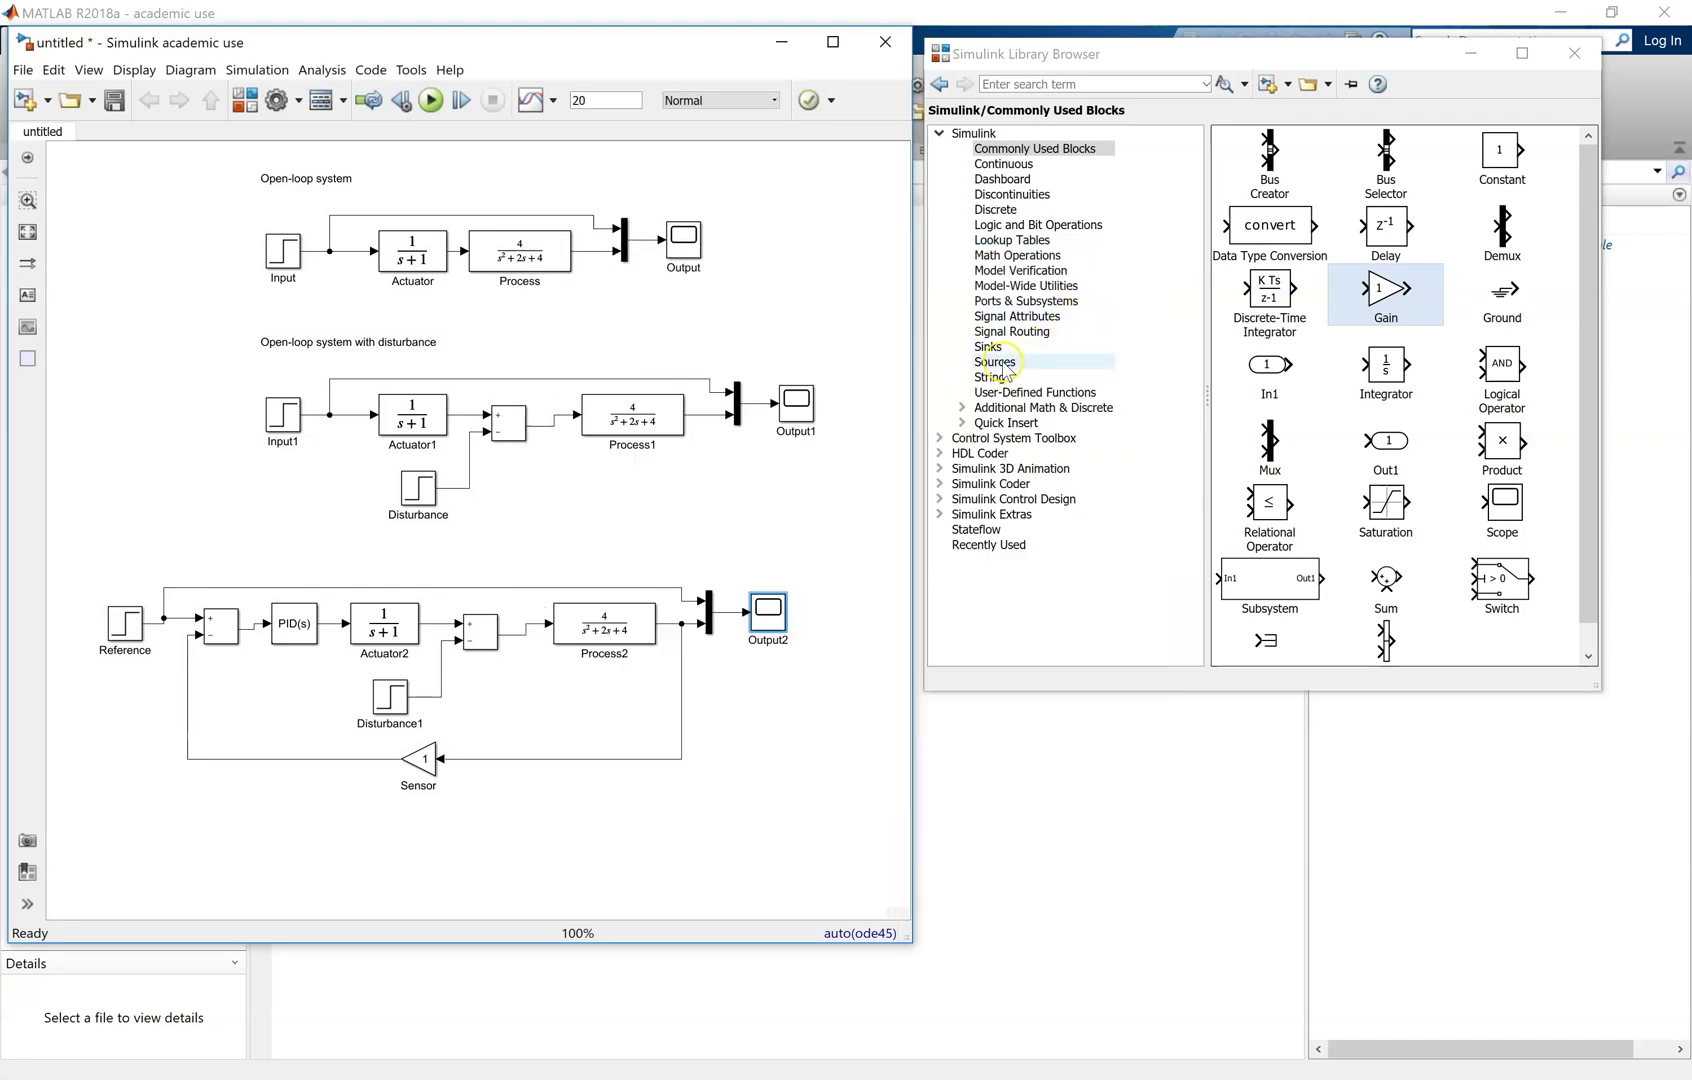
left_click(988, 347)
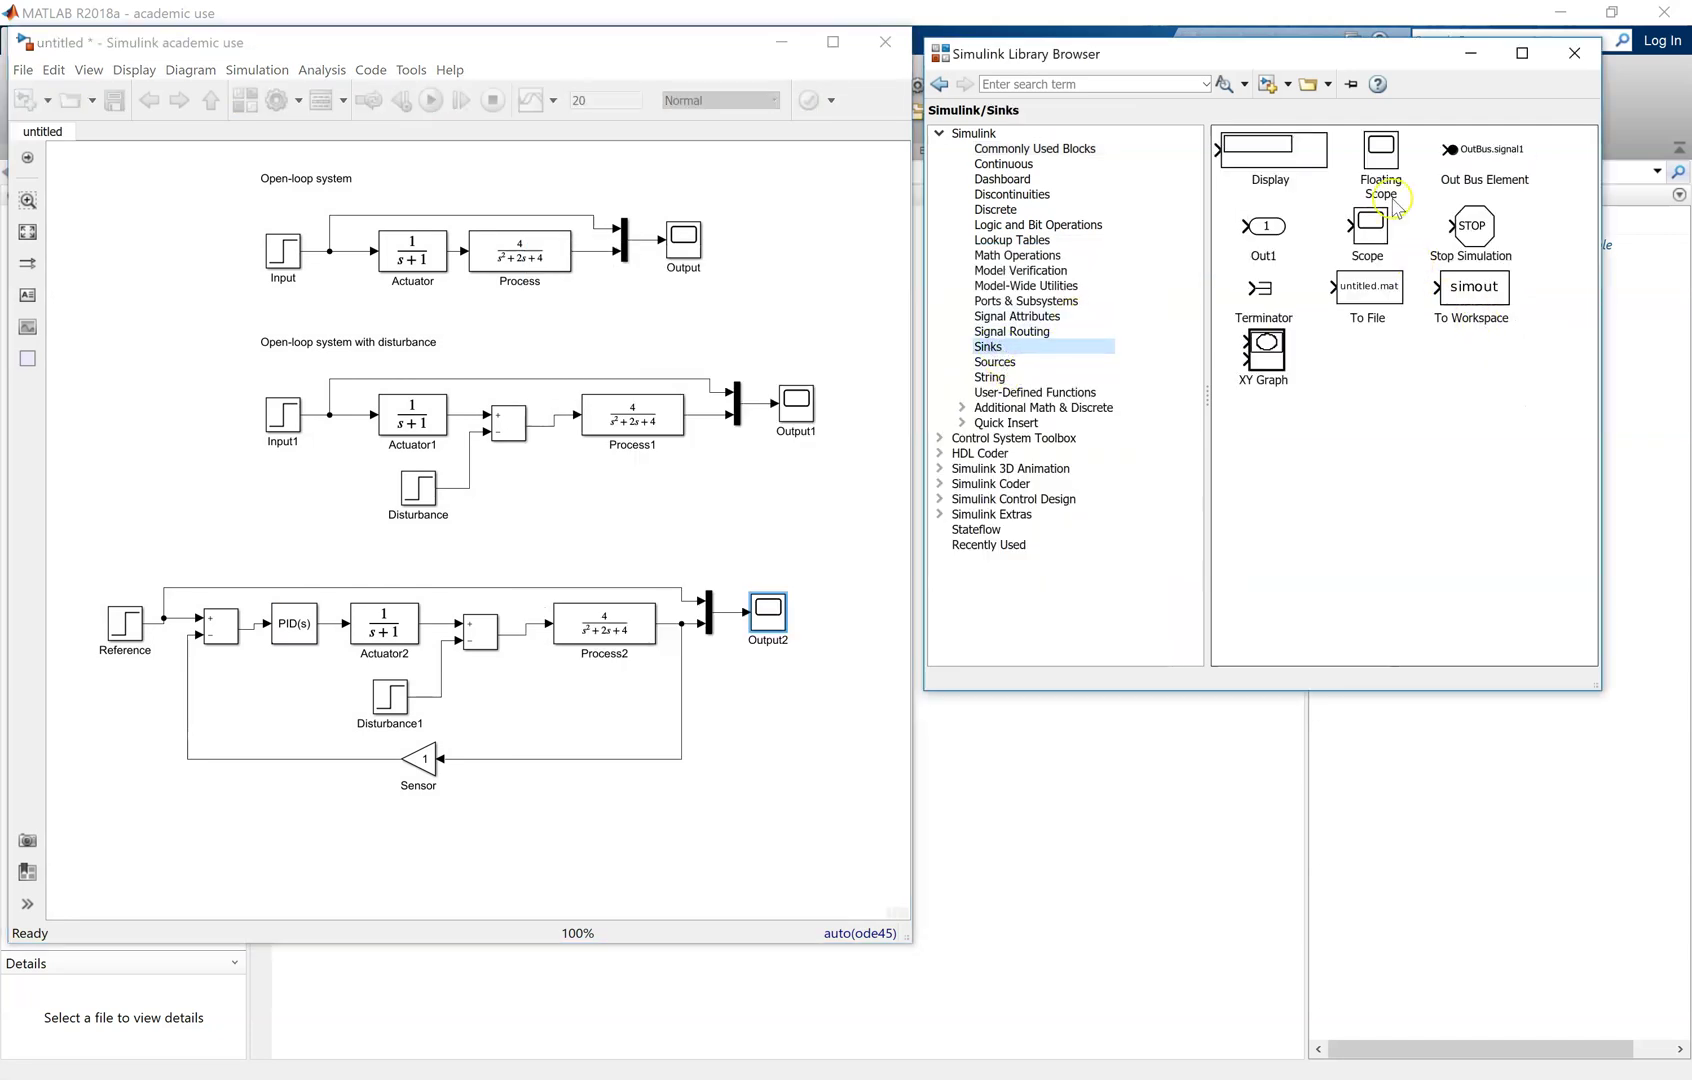
Add two scopes on the error and controller output lines, named Error and Control input.
mouse_move(1375, 222)
left_mouse_down()
mouse_move(273, 588)
mouse_move(338, 568)
mouse_move(298, 561)
mouse_move(466, 556)
mouse_move(402, 558)
mouse_move(330, 607)
left_mouse_up()
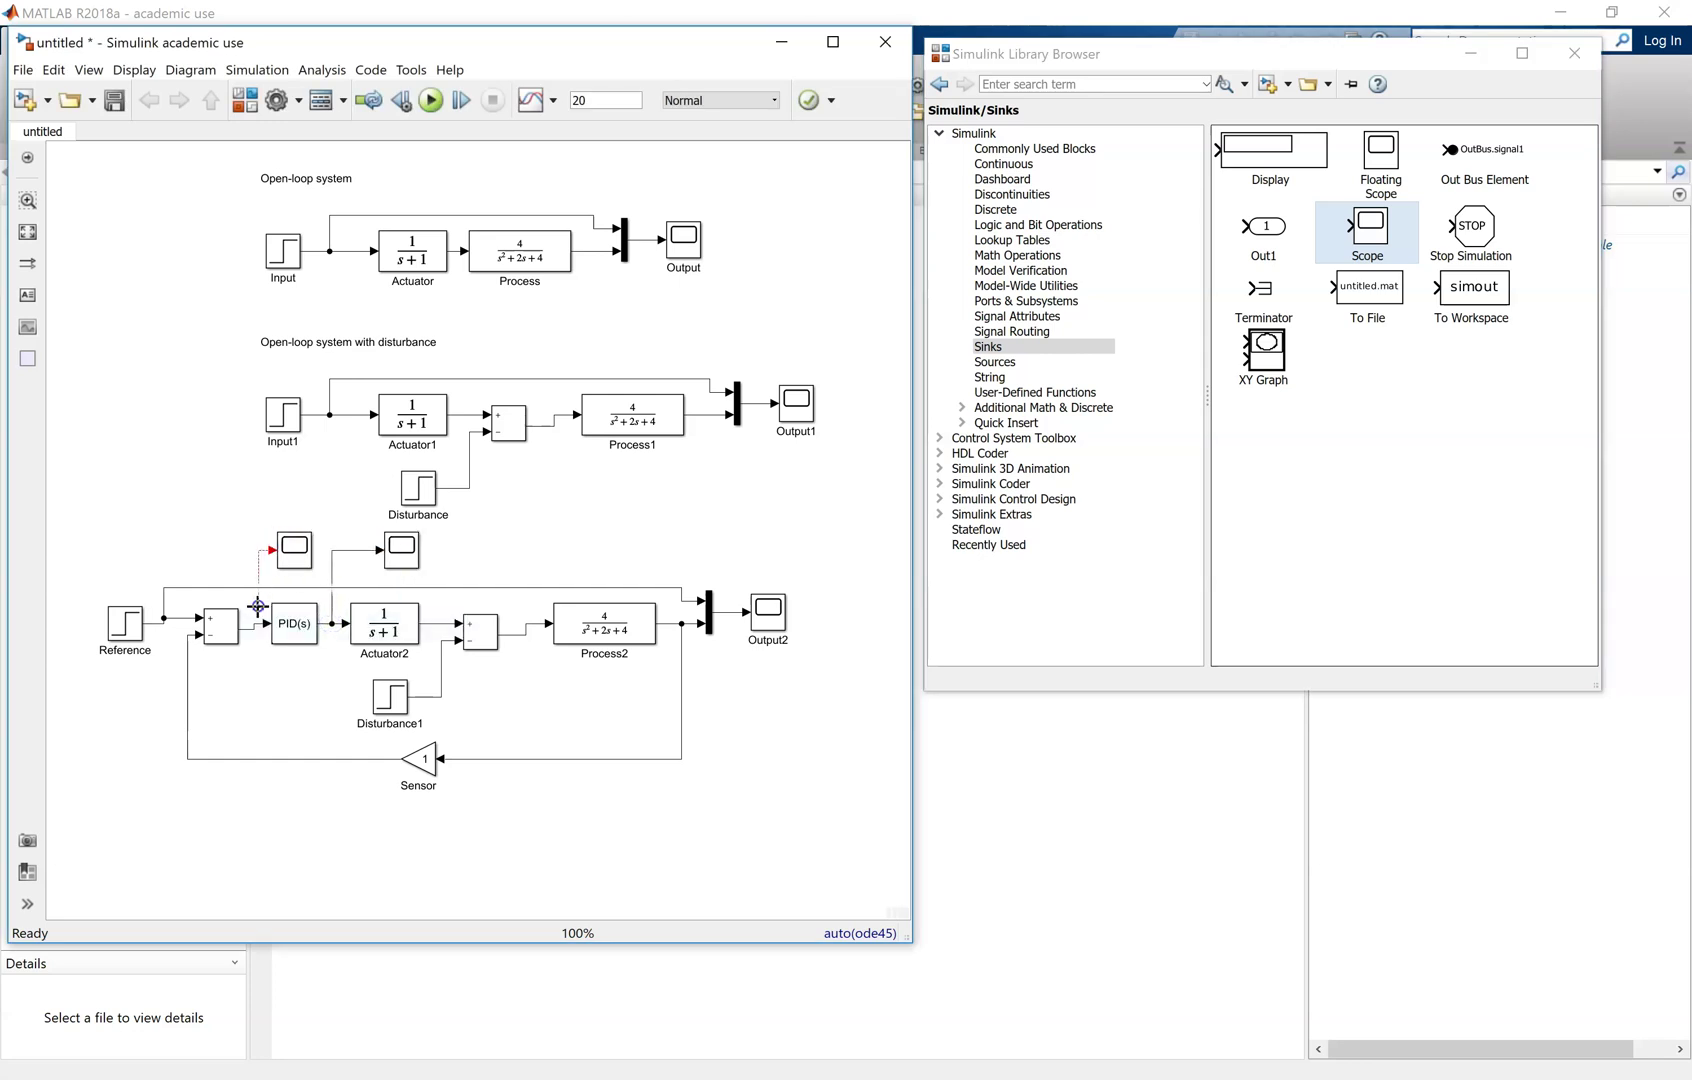
left_click(298, 562)
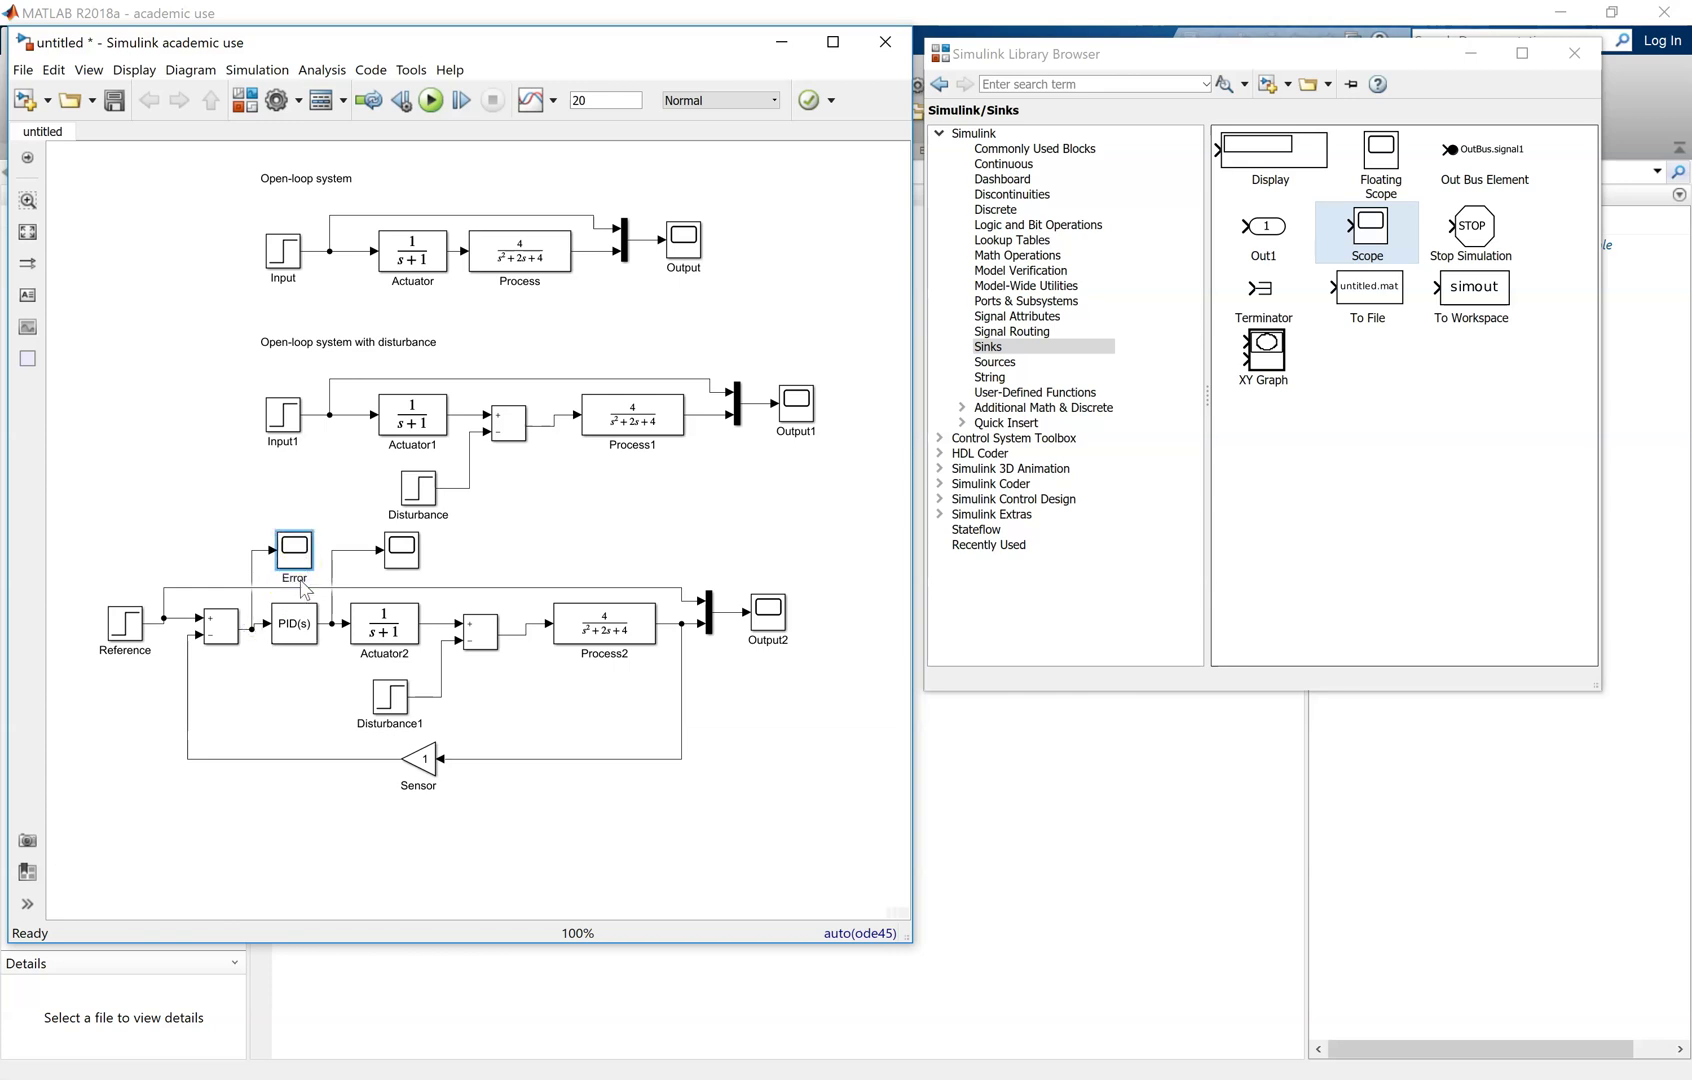
left_click(403, 556)
left_click(574, 529)
Run and inspect the scopes: error decays to 0 by 8 s, control spikes near 100.
left_click(432, 99)
double_click(294, 549)
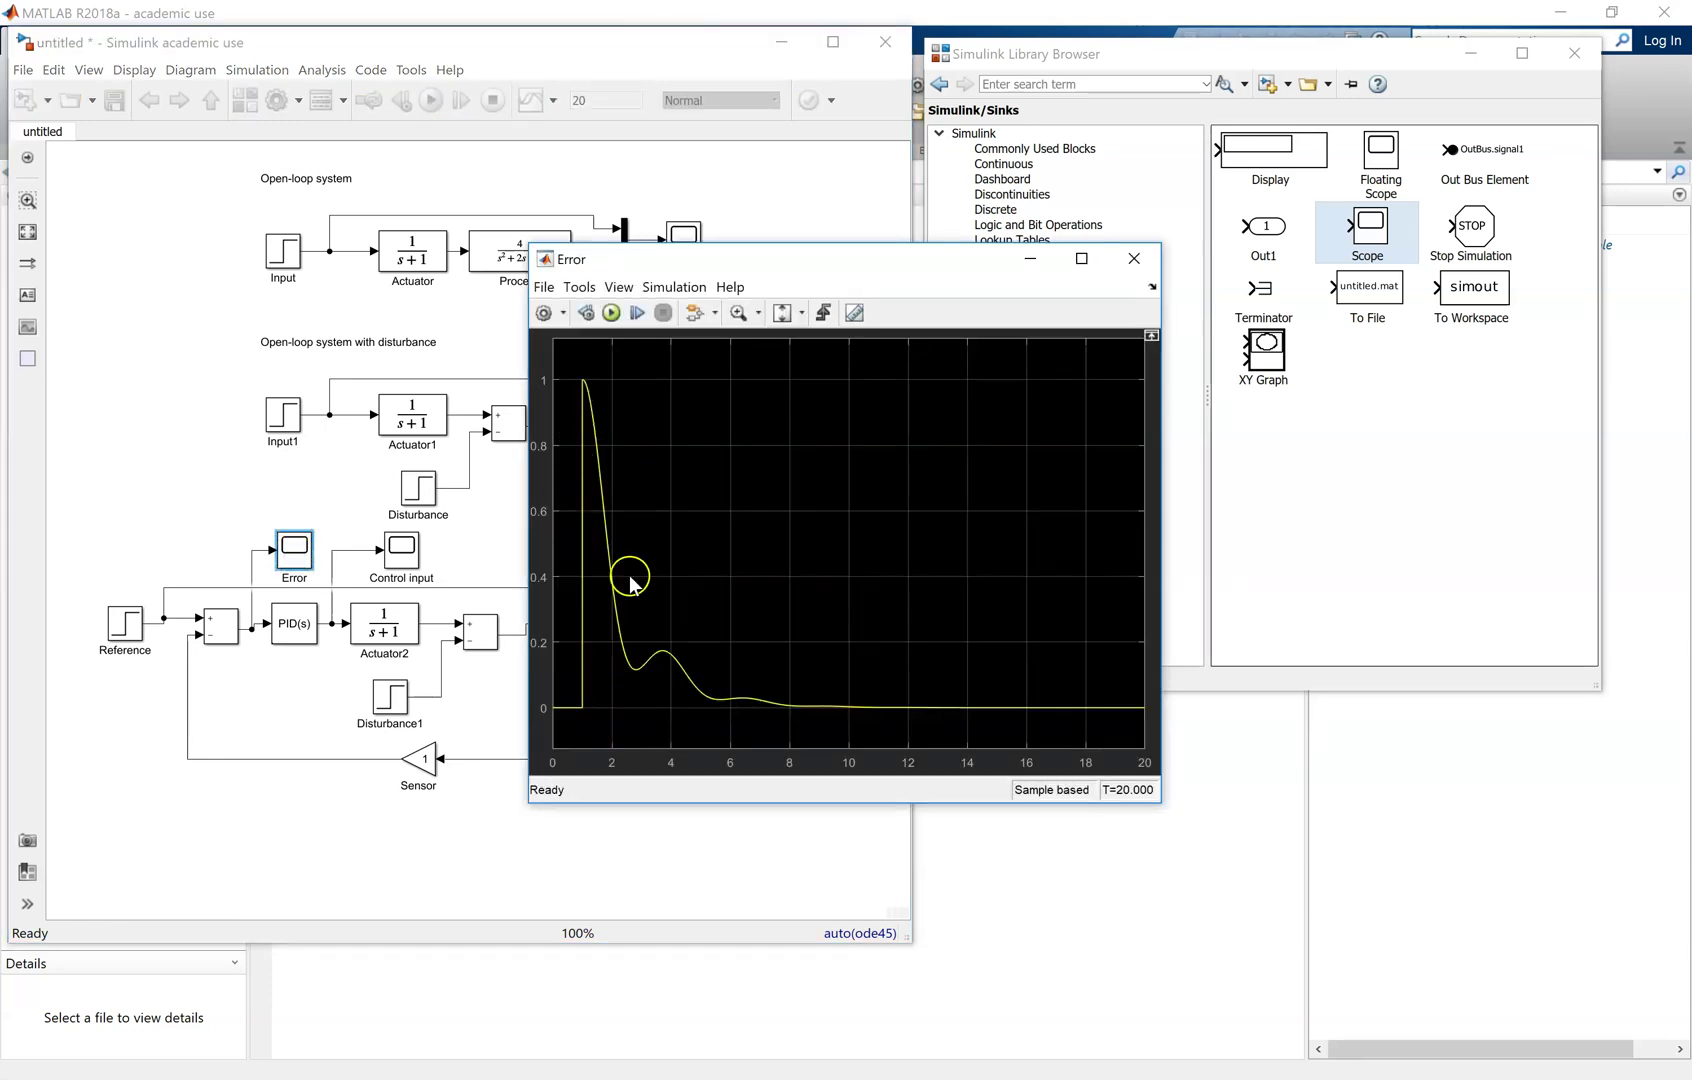
left_click(1134, 258)
double_click(401, 566)
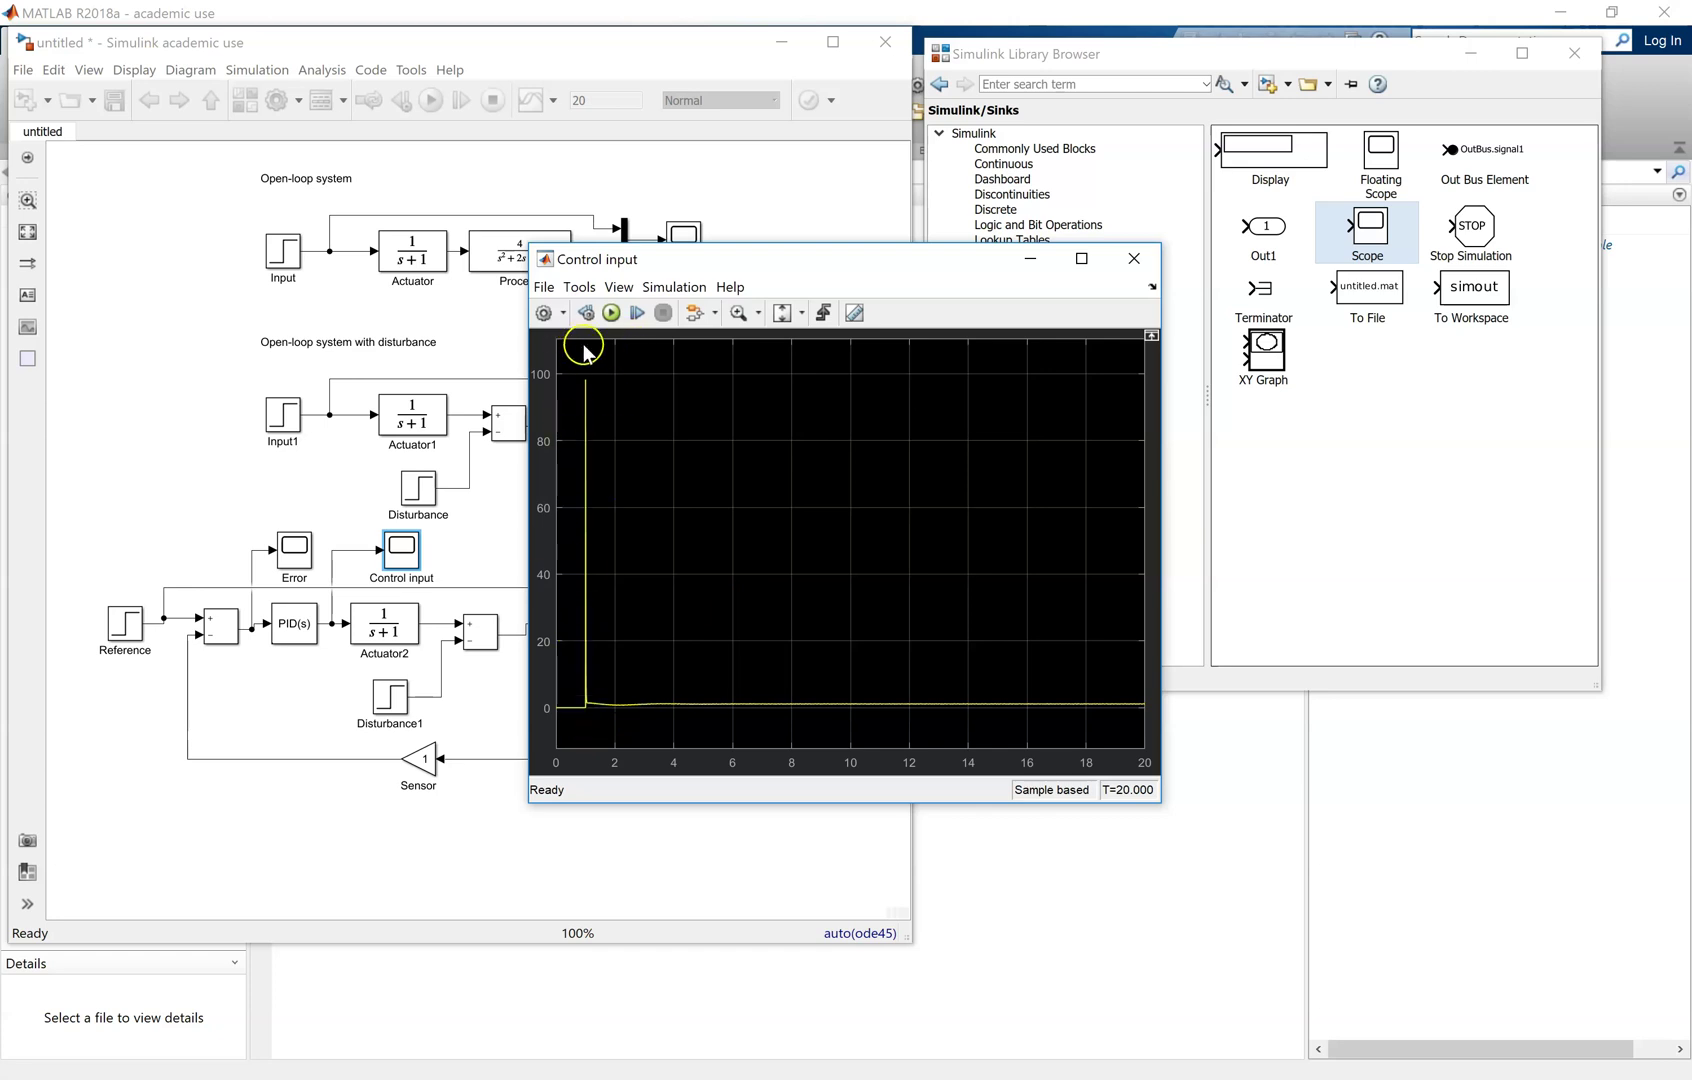
left_click(1136, 261)
left_click(626, 617)
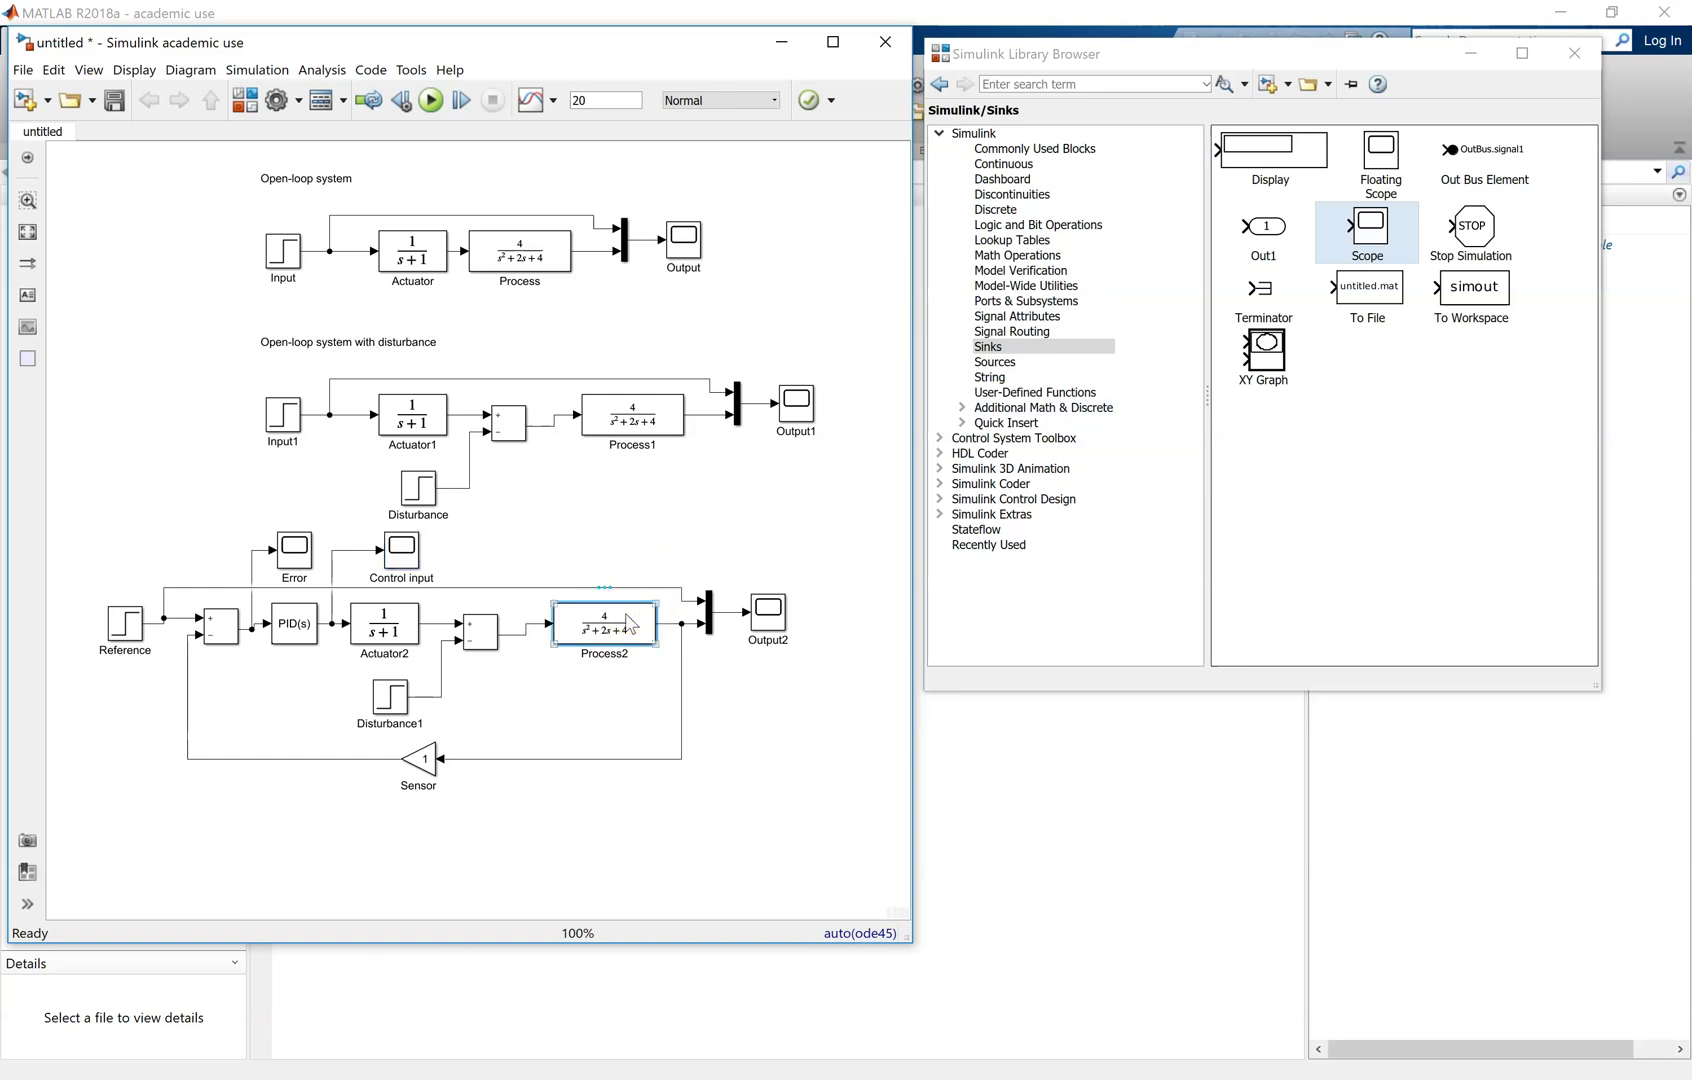
Set Process2 to numerator [8] and denominator [1 6 8].
double_click(630, 624)
double_click(695, 583)
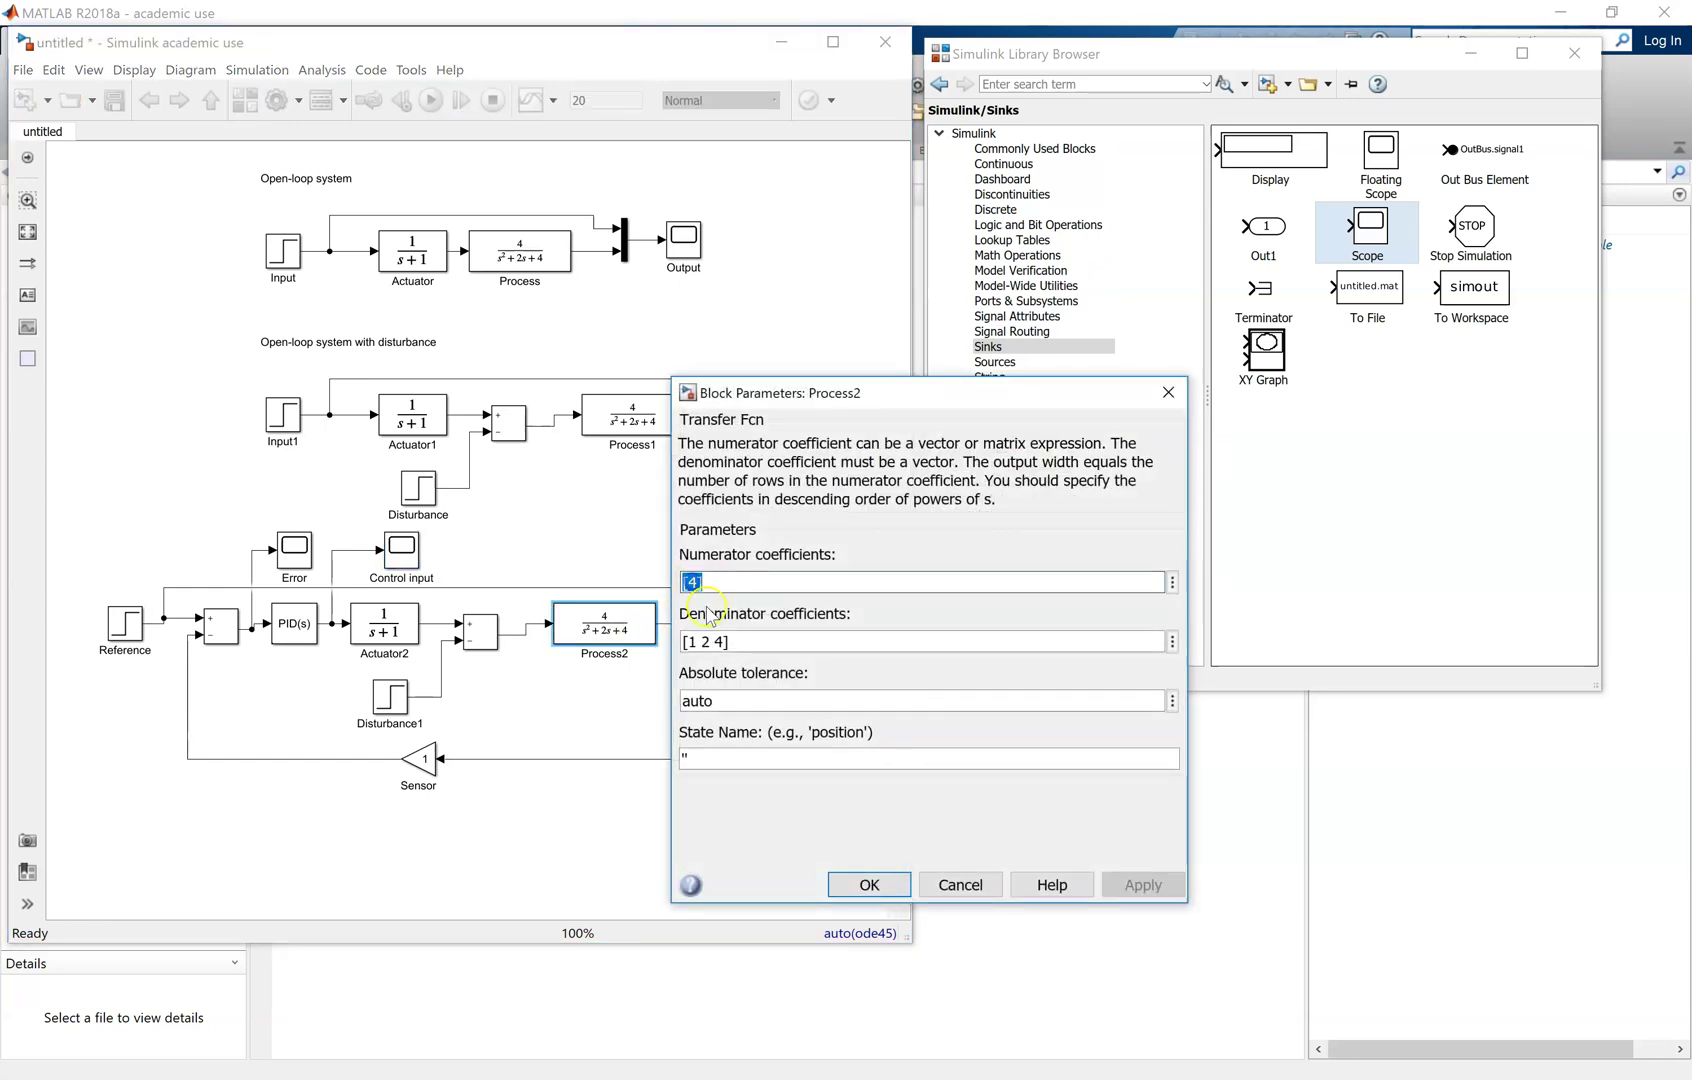
type("[8]")
left_click(721, 640)
key("BackSpace")
key("BackSpace")
type("6")
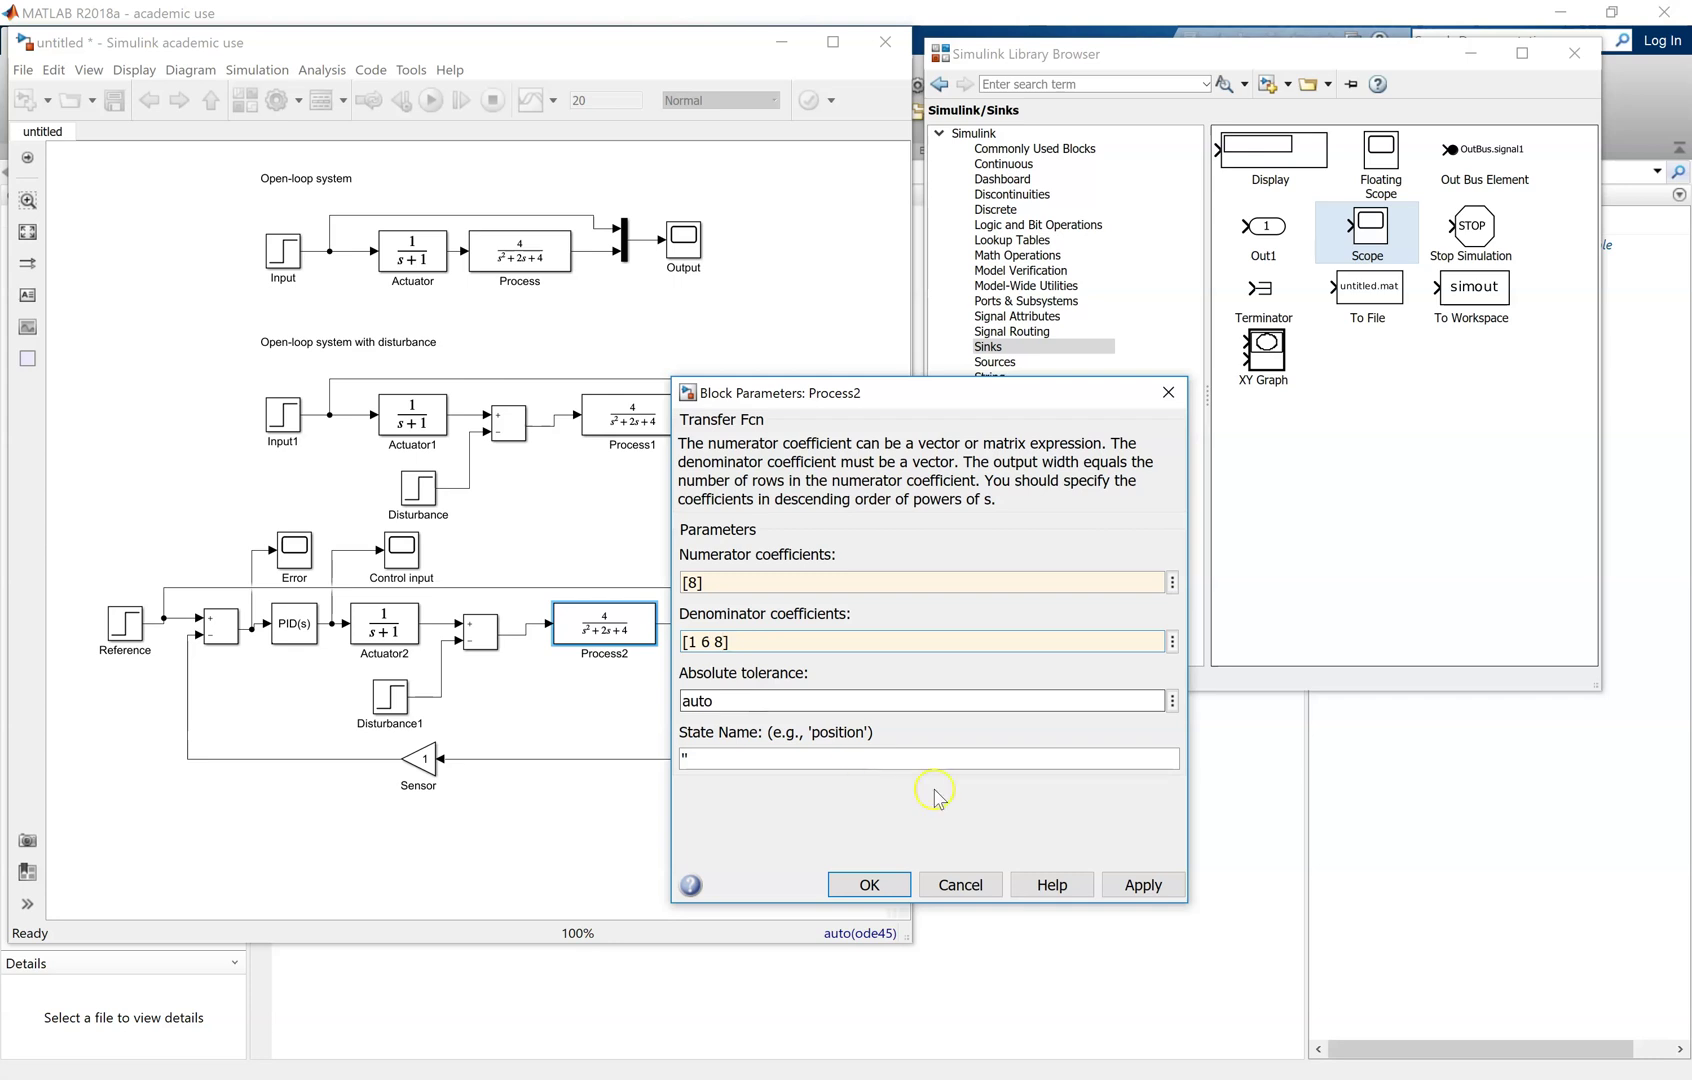
left_click(870, 884)
Rerun and view Output2 rising smoothly to 1 without overshoot.
left_click(431, 100)
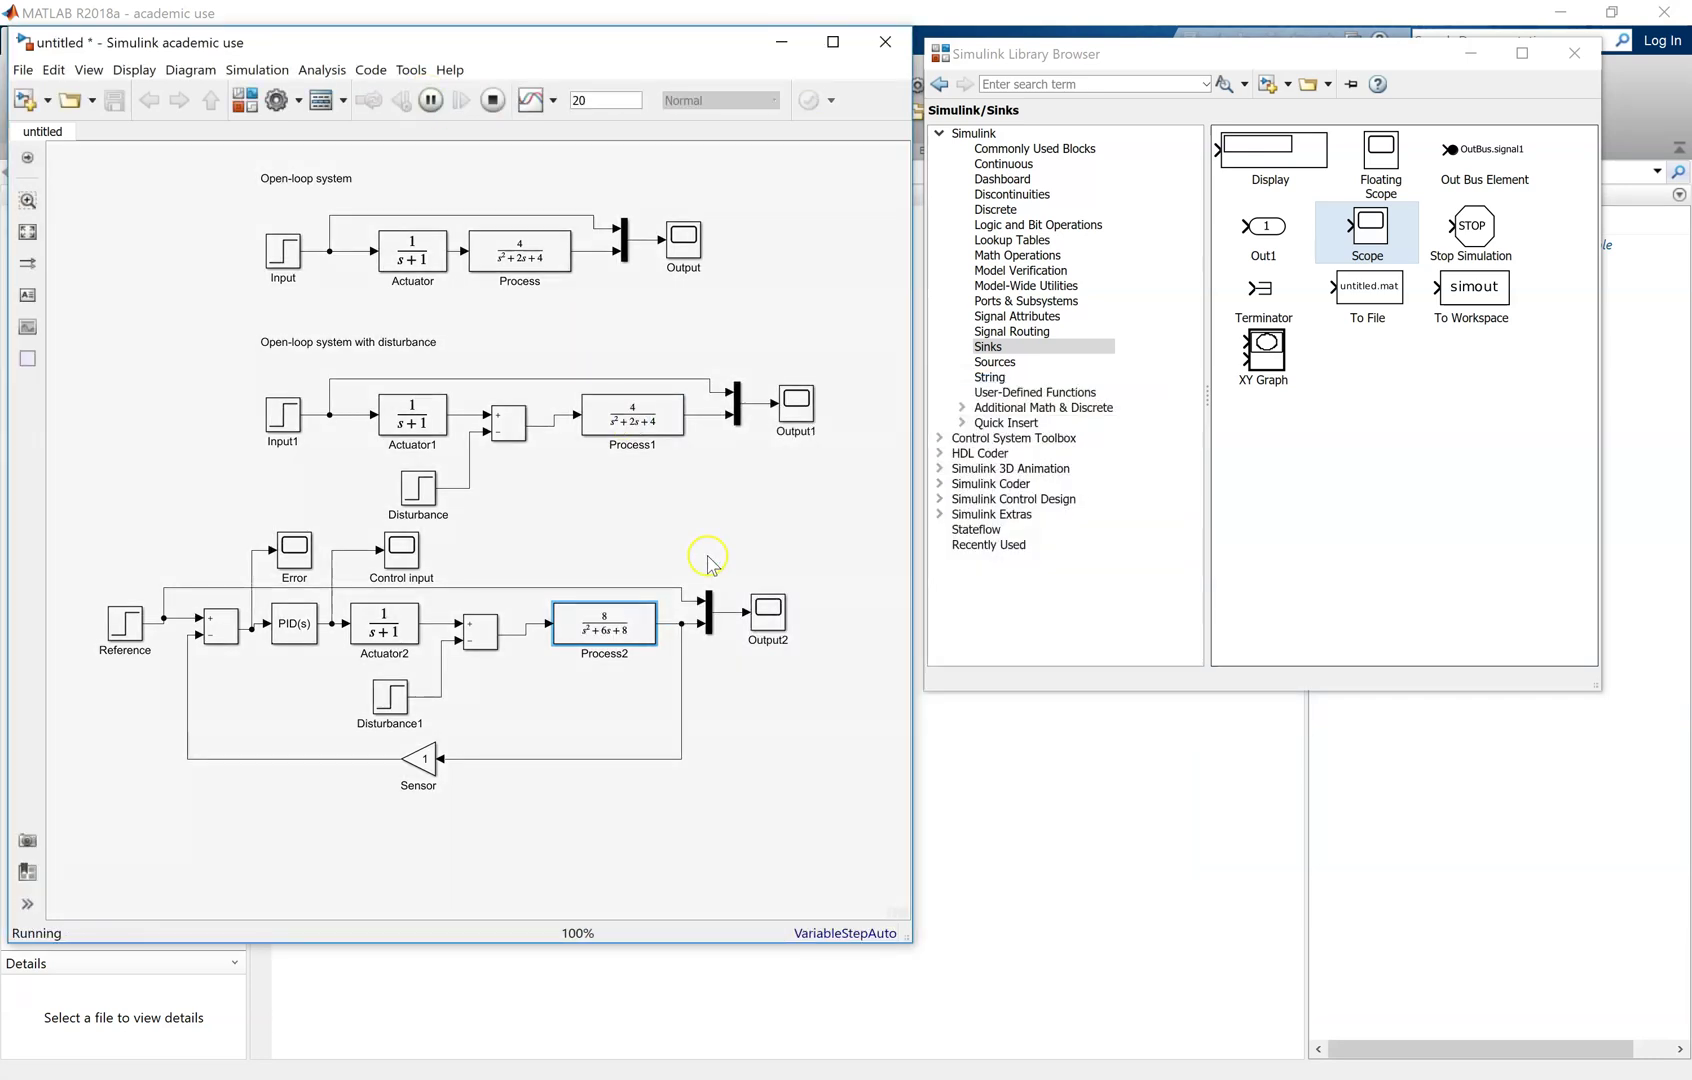
left_click(768, 615)
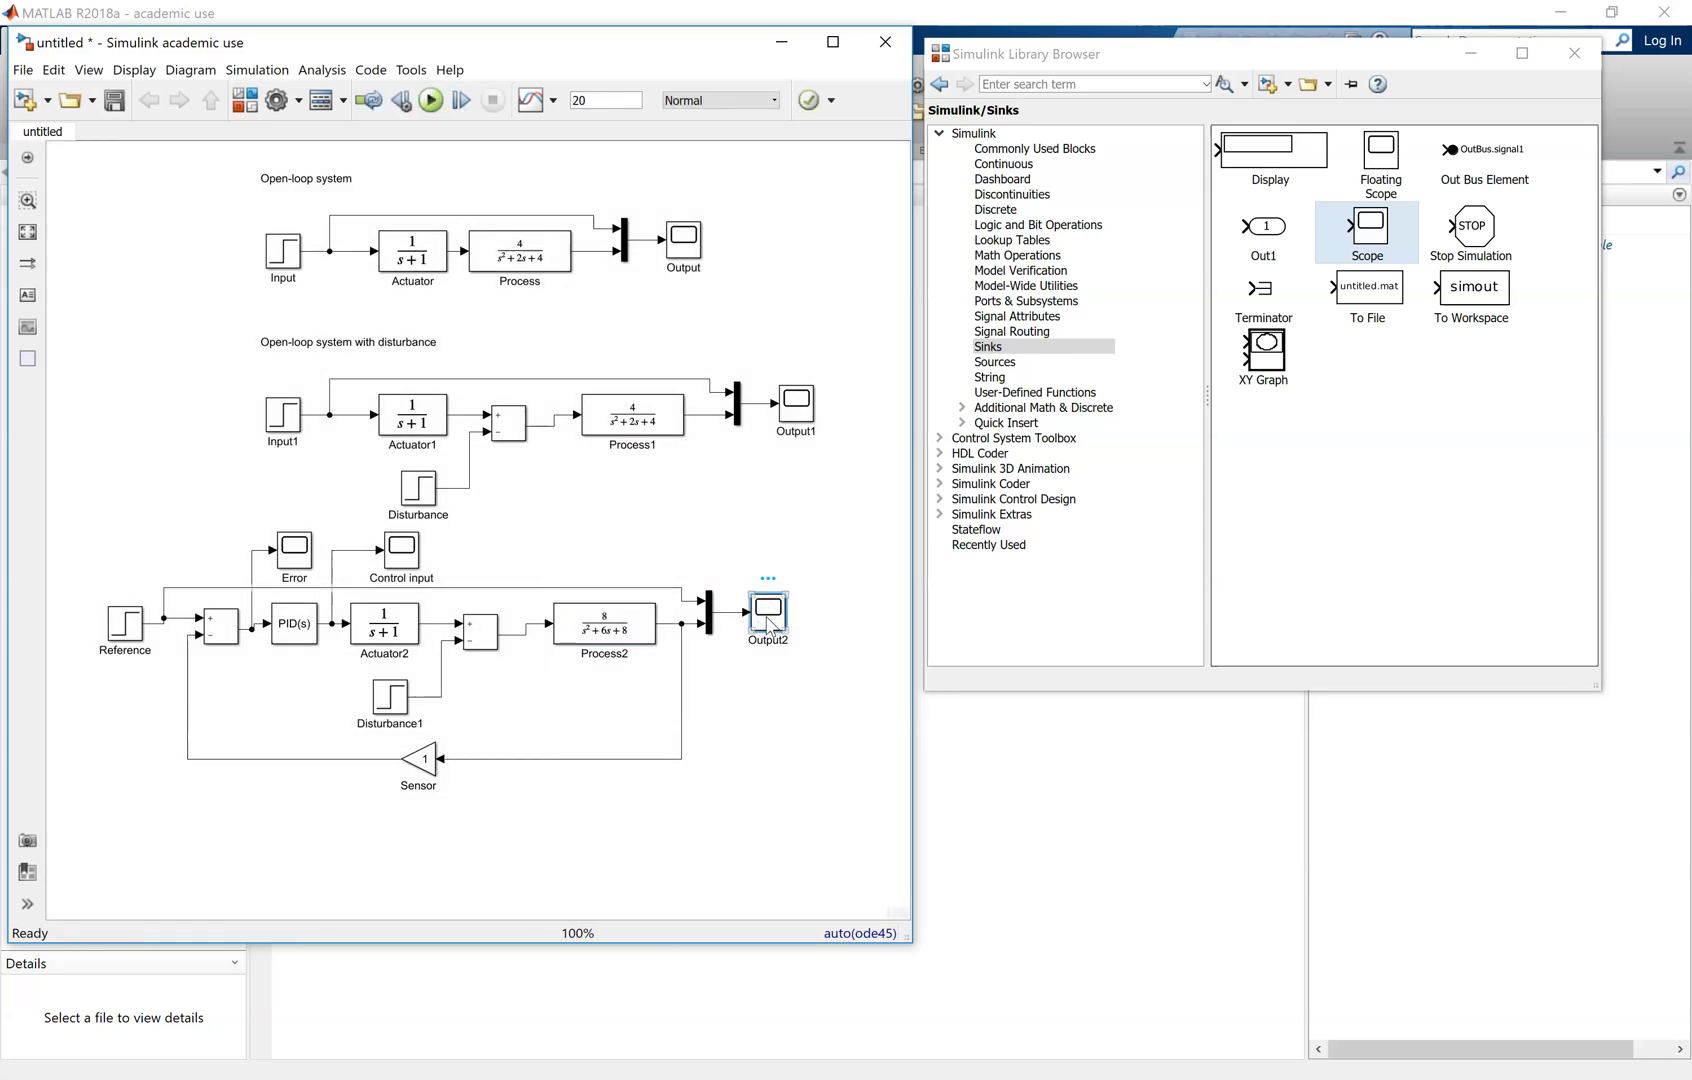
double_click(768, 615)
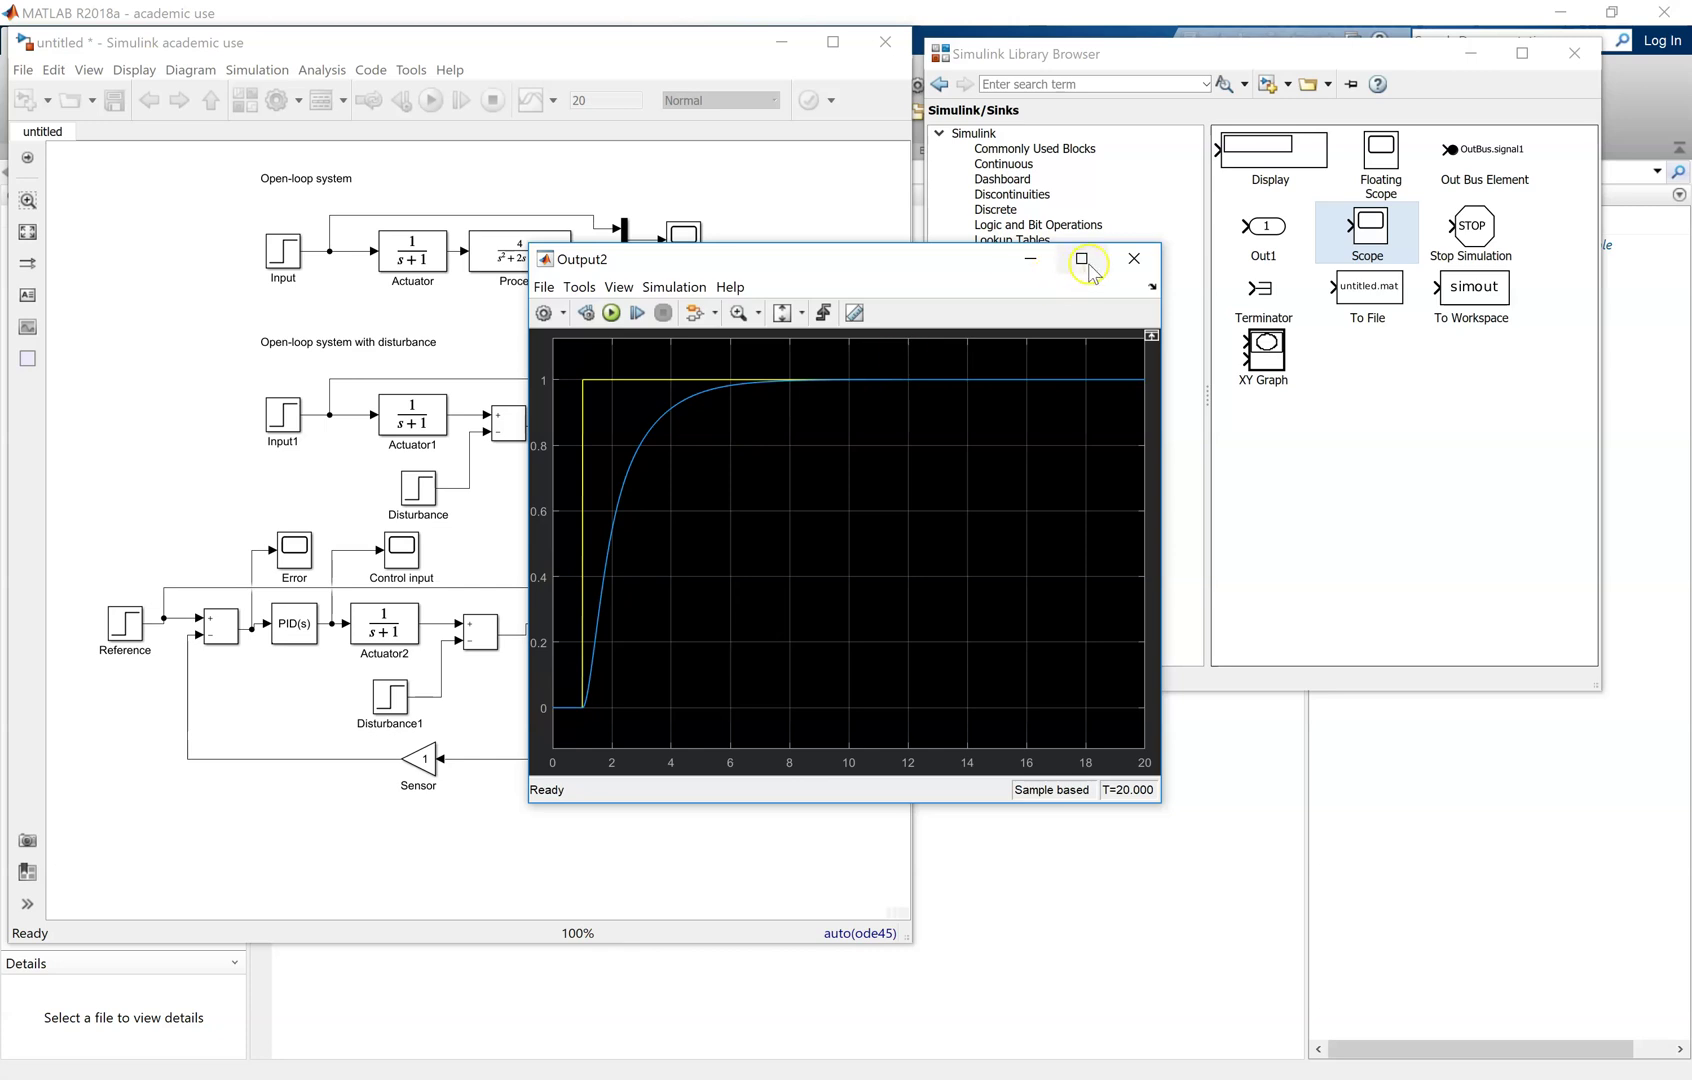
left_click(1134, 262)
Set Process2 to numerator [1] and denominator [1 4 1].
double_click(610, 622)
left_click_drag(683, 583, 706, 588)
left_click(731, 646)
type("1")
left_click_drag(731, 650, 715, 645)
key("BackSpace")
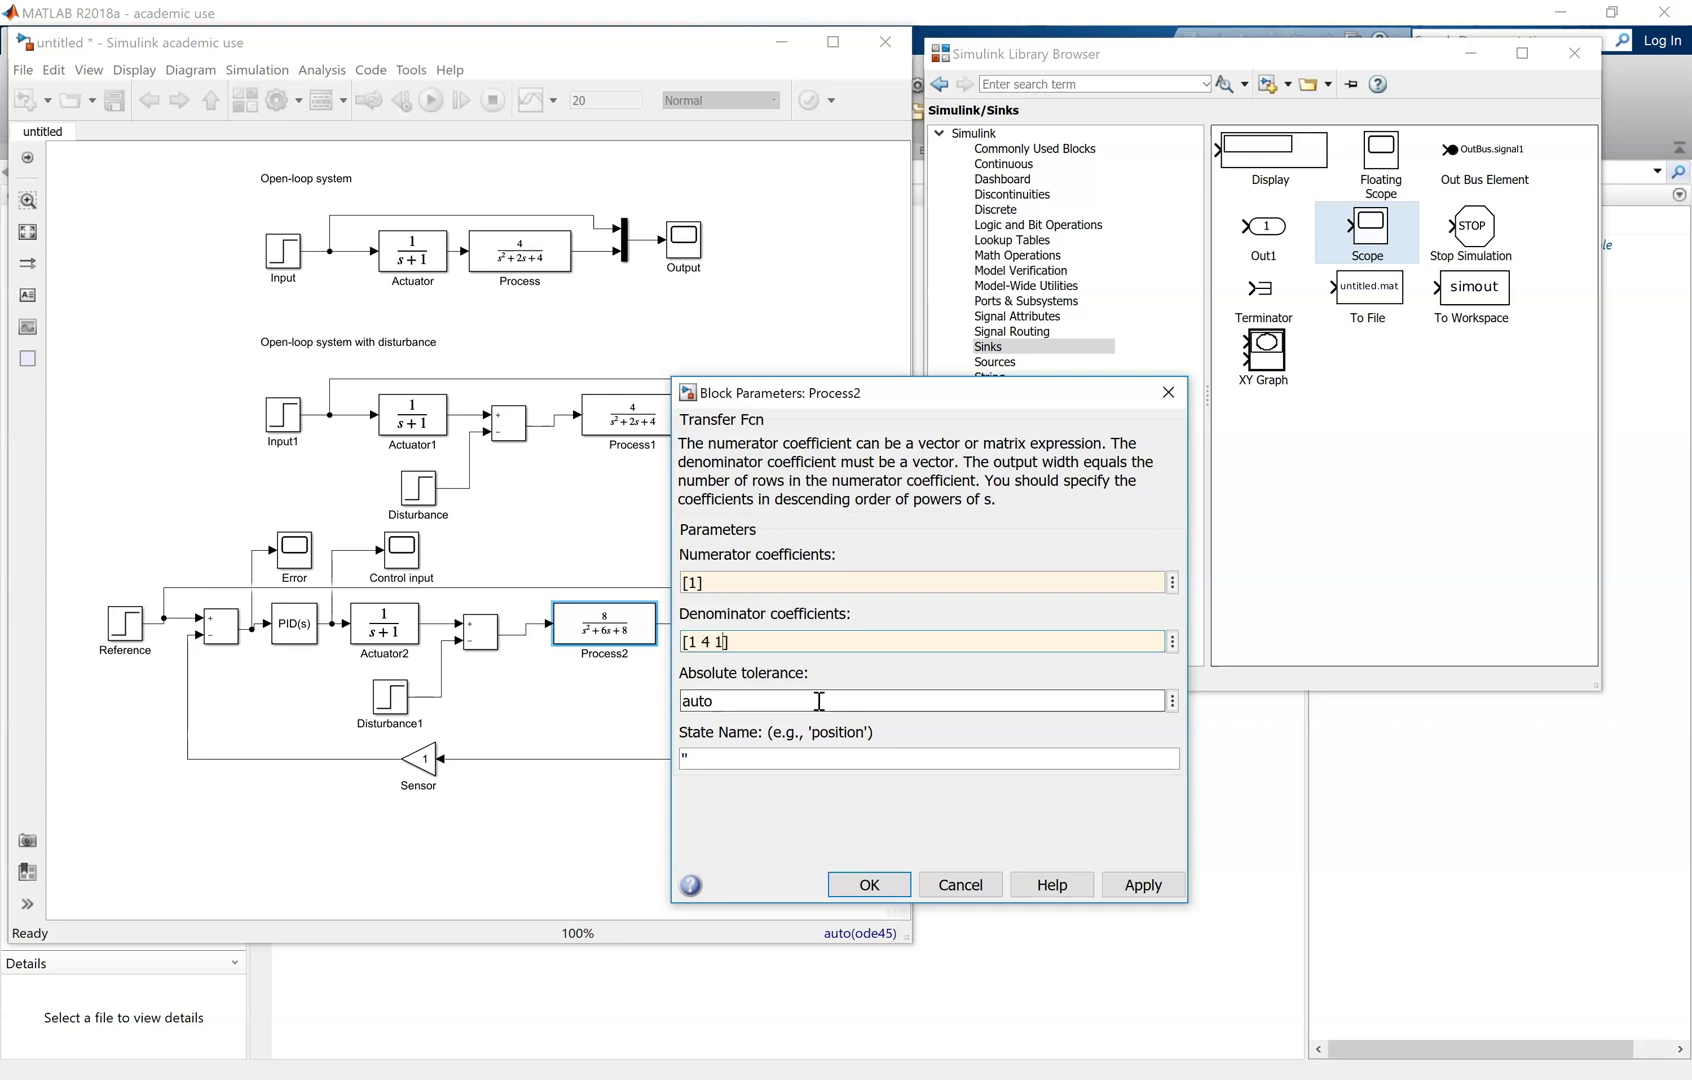
left_click(868, 884)
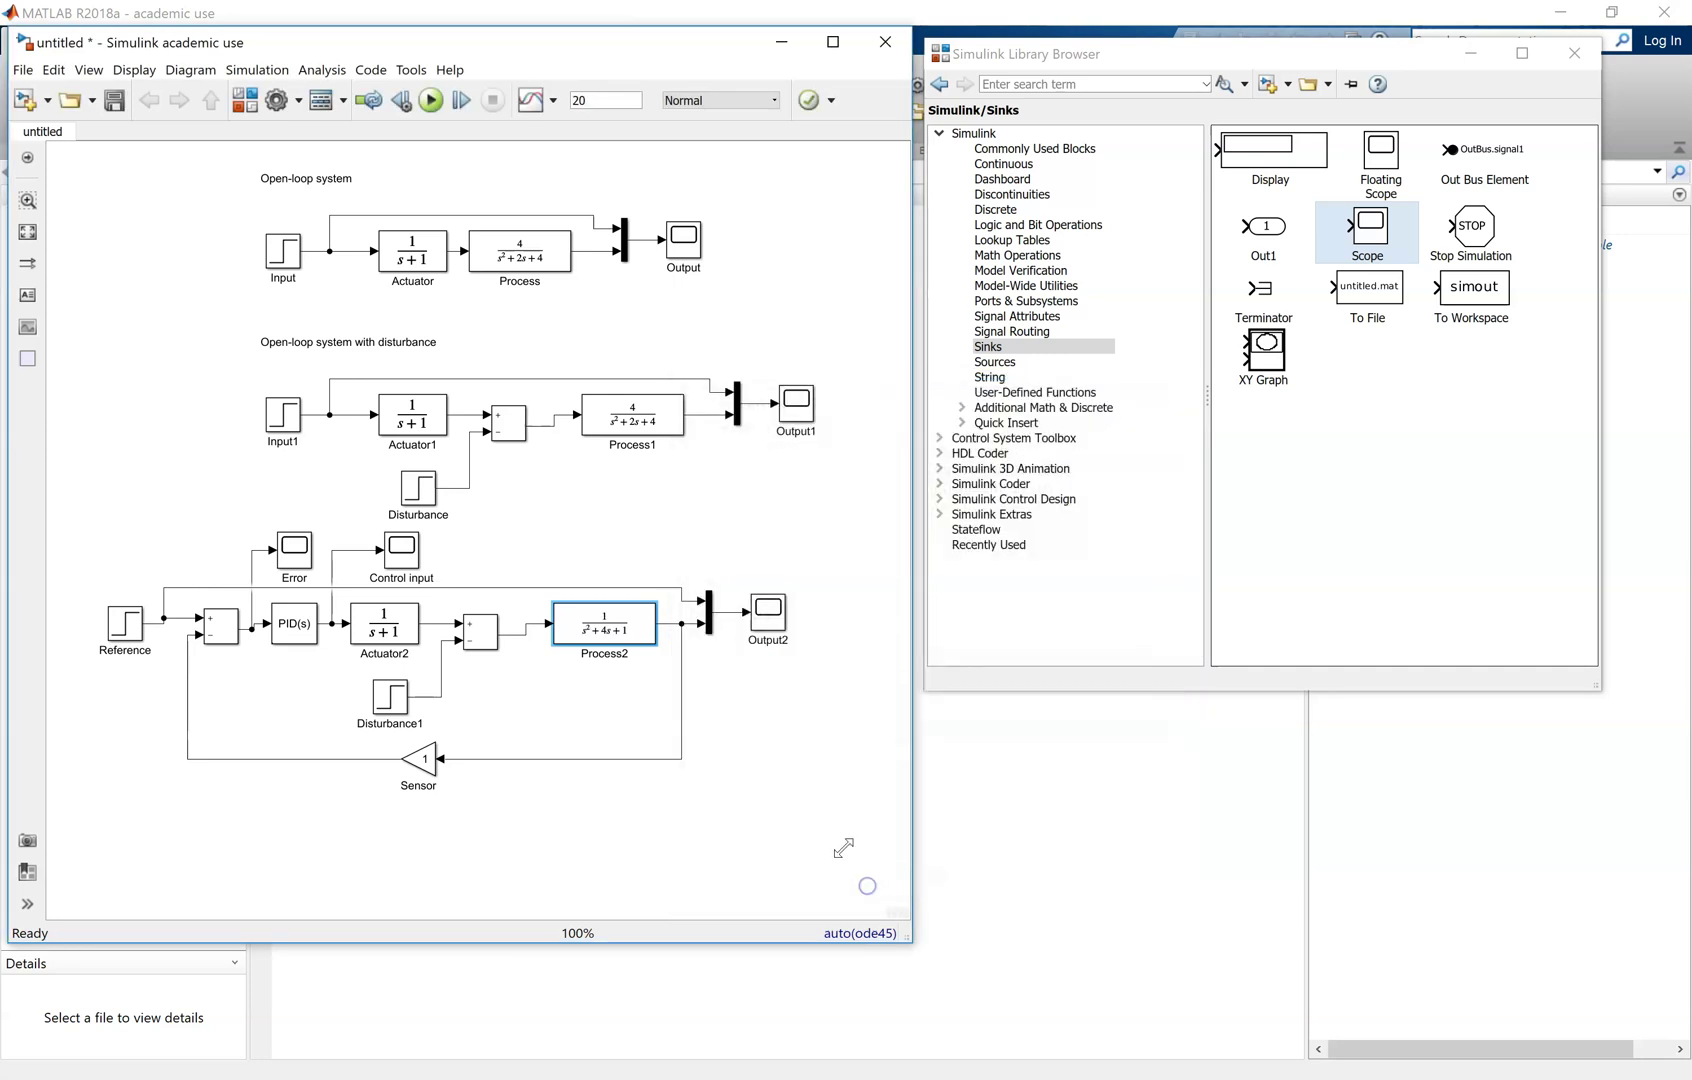
Rerun and view Output2 overshooting to about 1.27 before settling at 1.
left_click(431, 100)
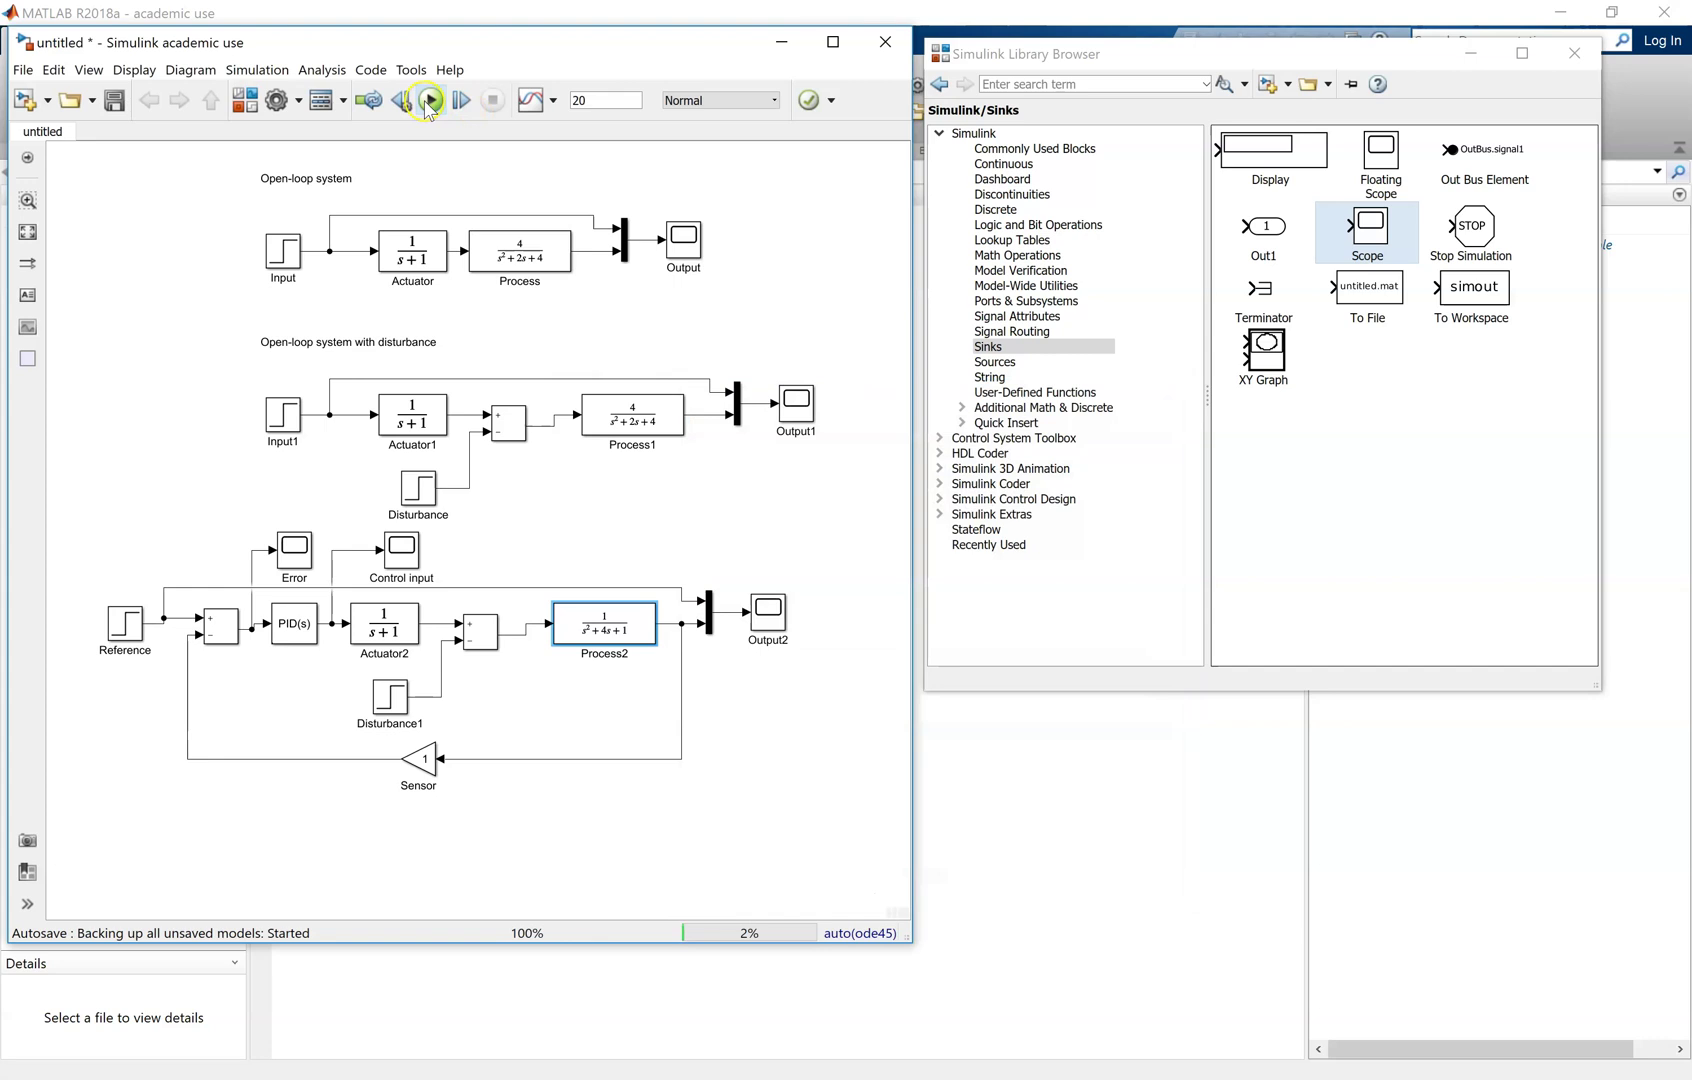
double_click(770, 612)
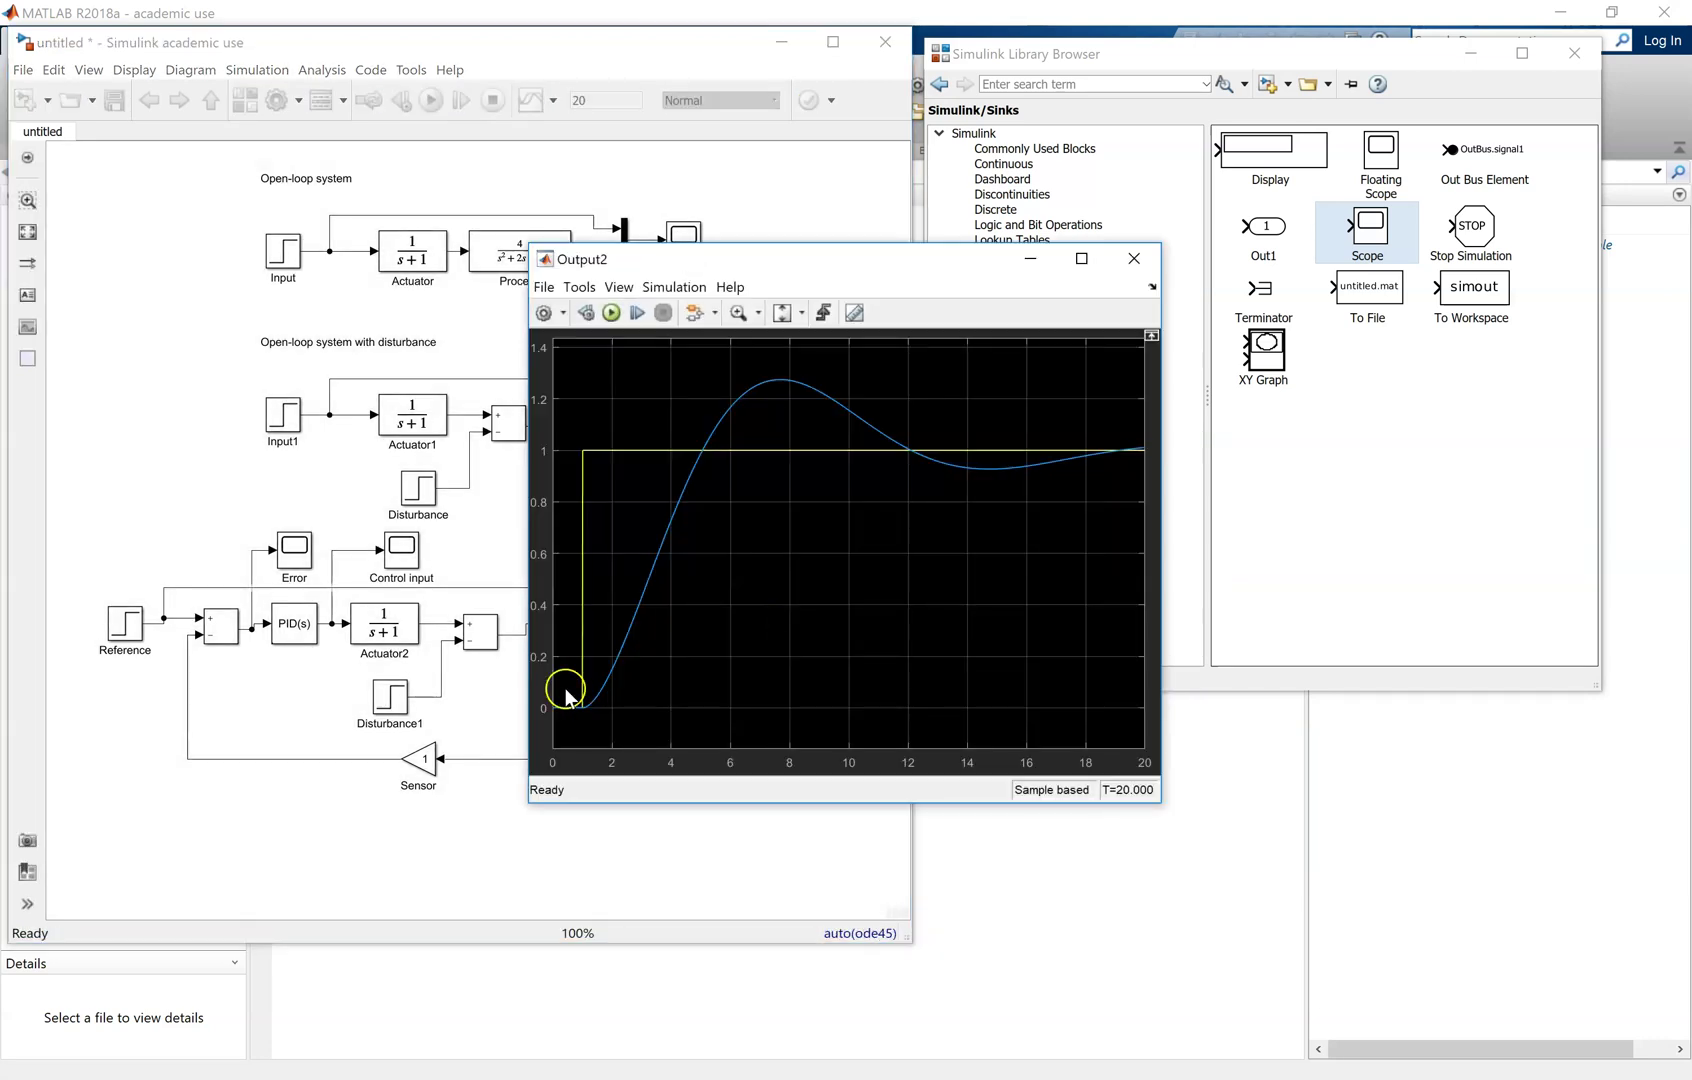
left_click(1134, 258)
left_click(297, 632)
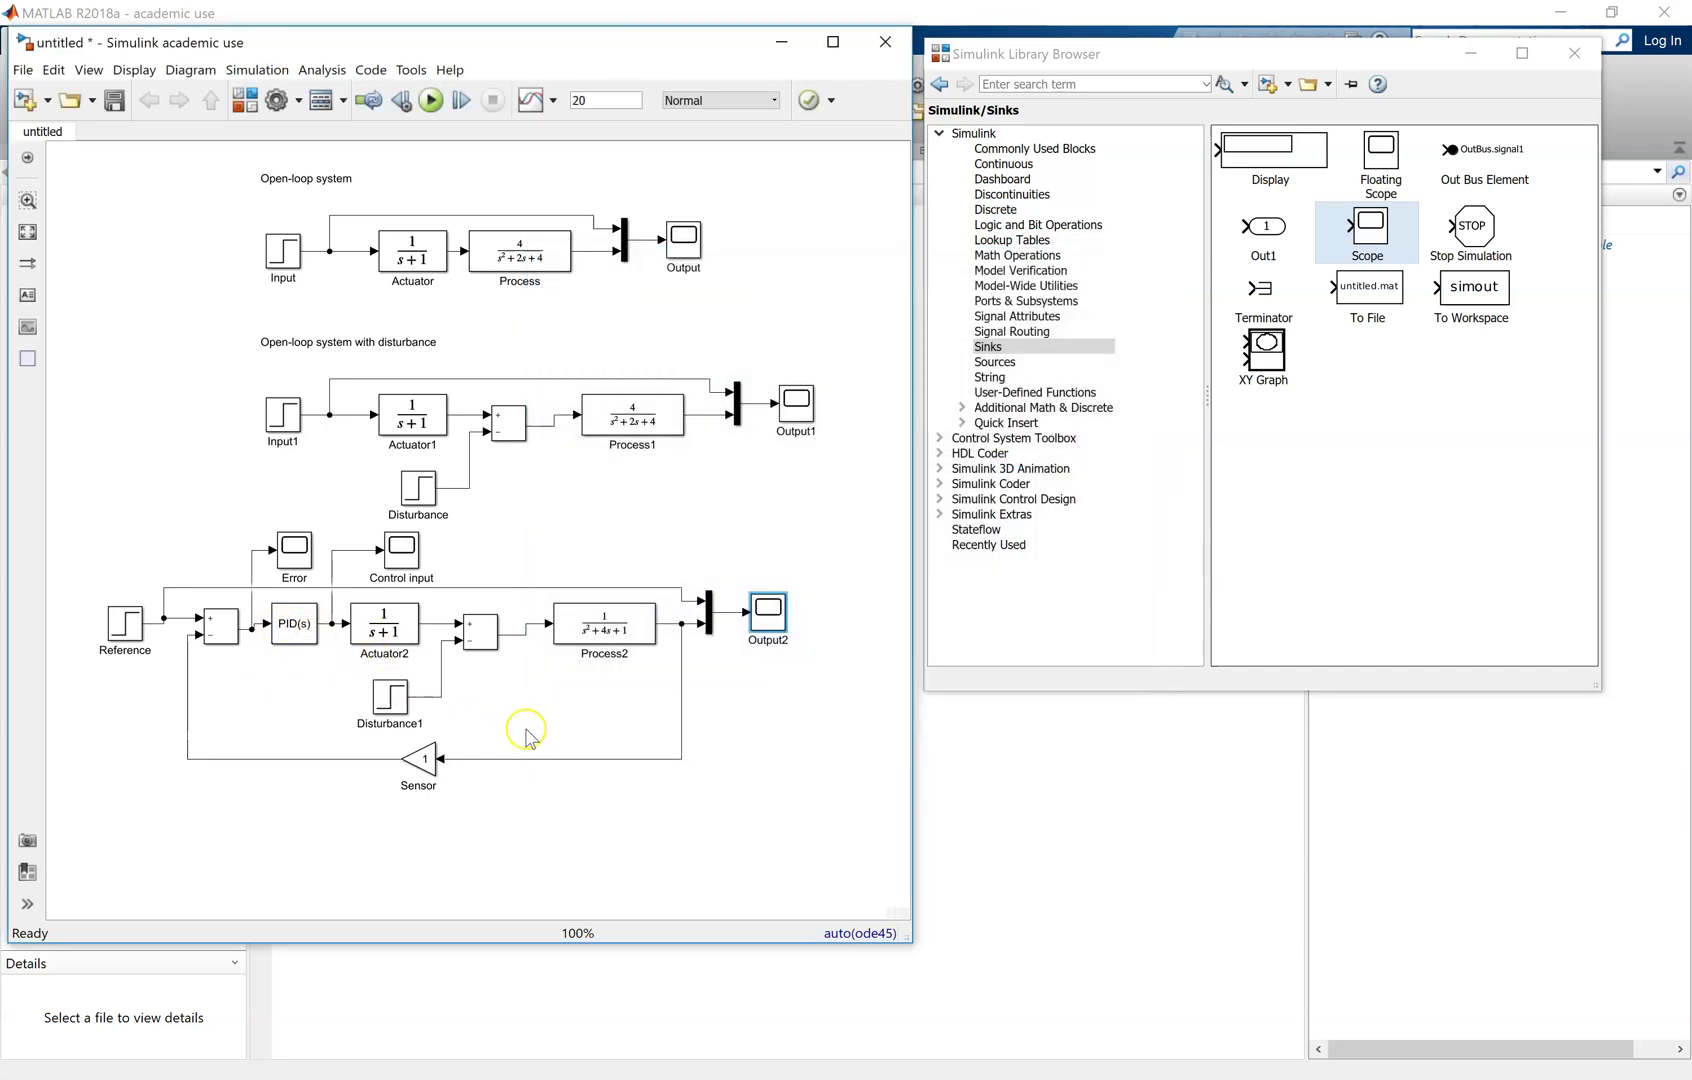
left_click(640, 787)
key("ctrl+t")
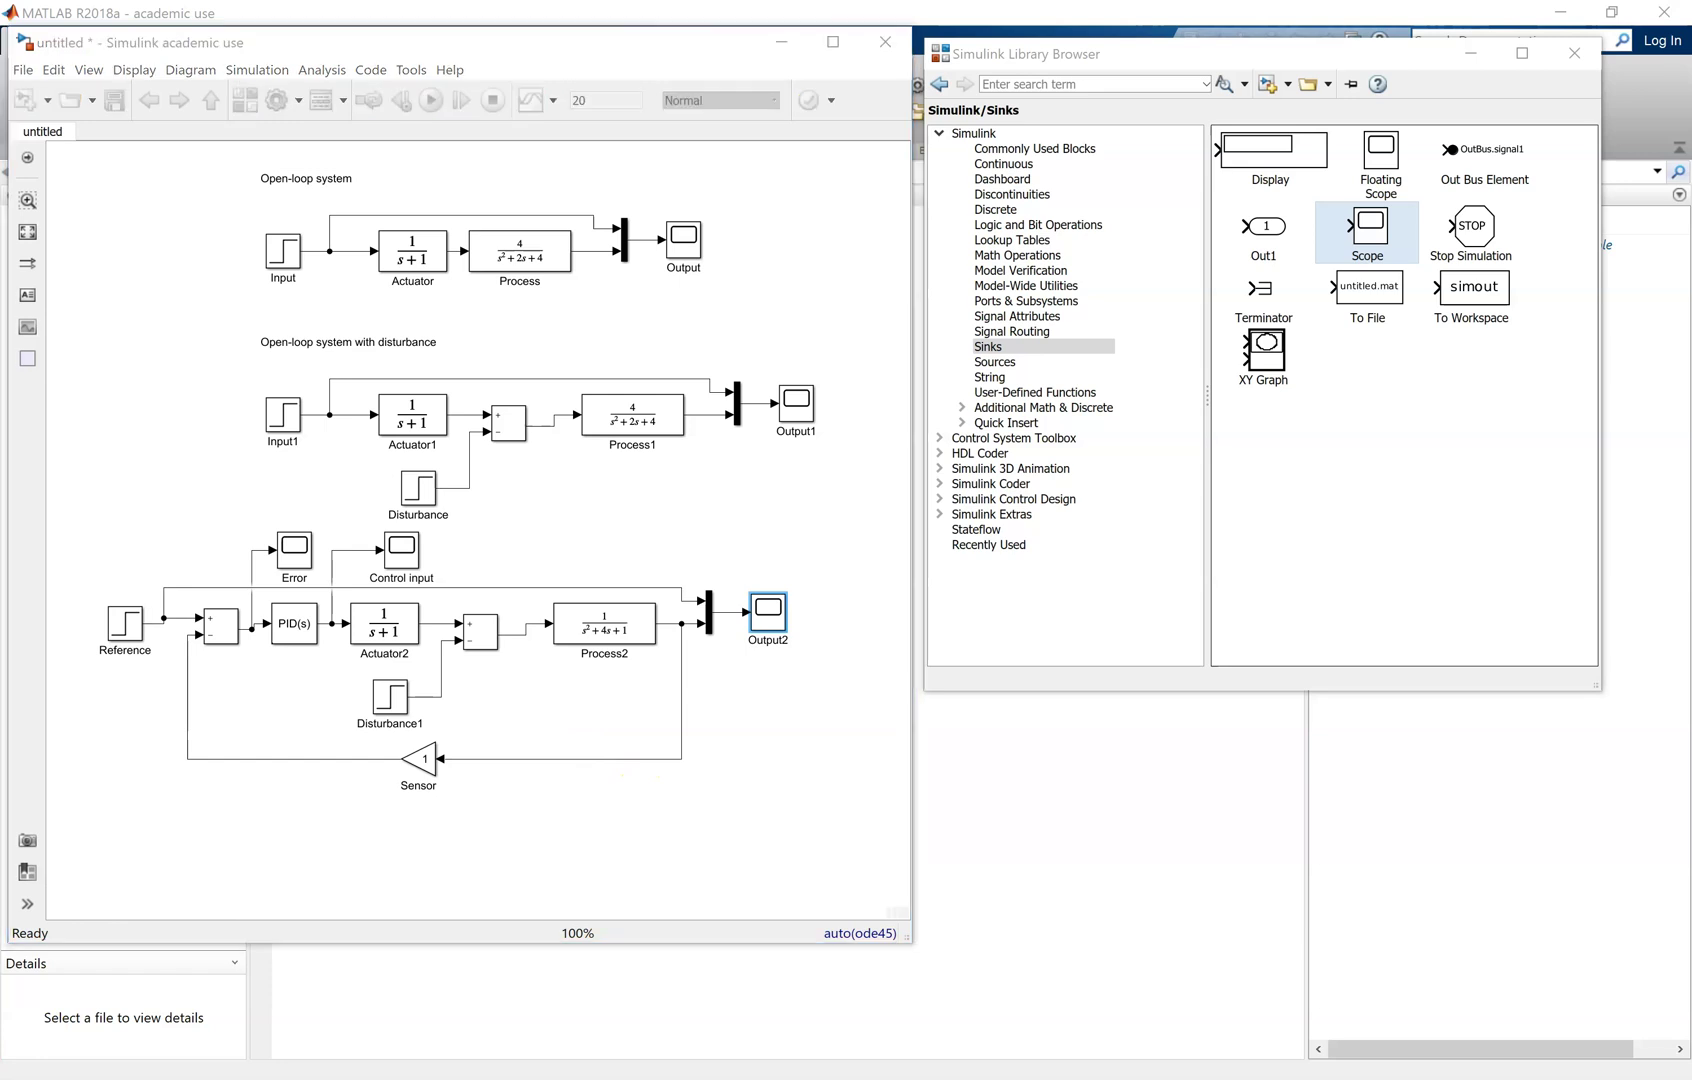